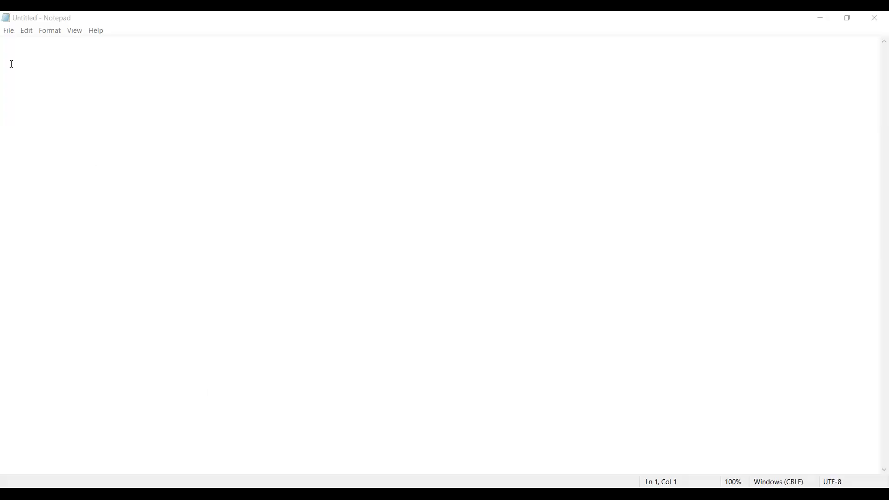
# Step: Enter the heading "Case Study : 3" a few lines below the start of the empty document
pyautogui.press('Return')
pyautogui.press('Return')
pyautogui.press('Return')
pyautogui.write('C')
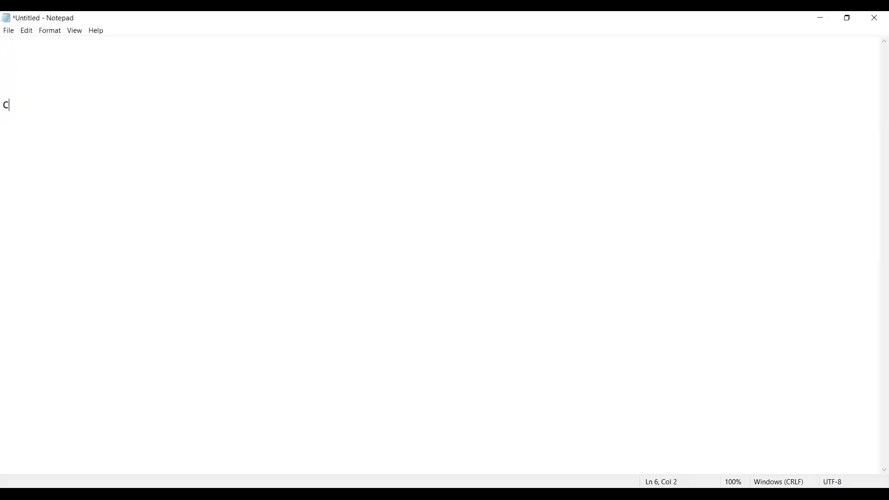
pyautogui.write('ase St')
pyautogui.write('du')
pyautogui.press('BackSpace')
pyautogui.press('BackSpace')
pyautogui.write('udy : 3')
# Step: Add a Title line reading "Copy Data From Azure Blob Storage to Azure Blob Storage", with its colon aligned to the heading's
pyautogui.press('Return')
pyautogui.write('Title      : Copy')
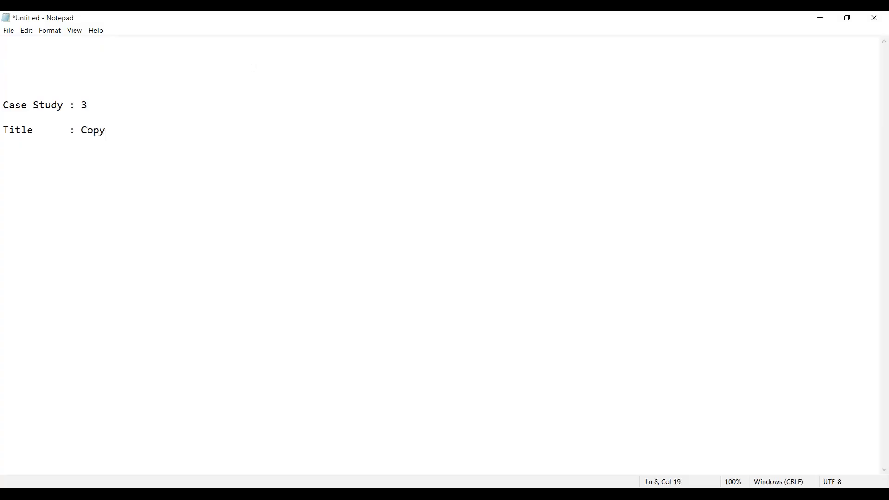
pyautogui.hotkey('alt', 'Tab')
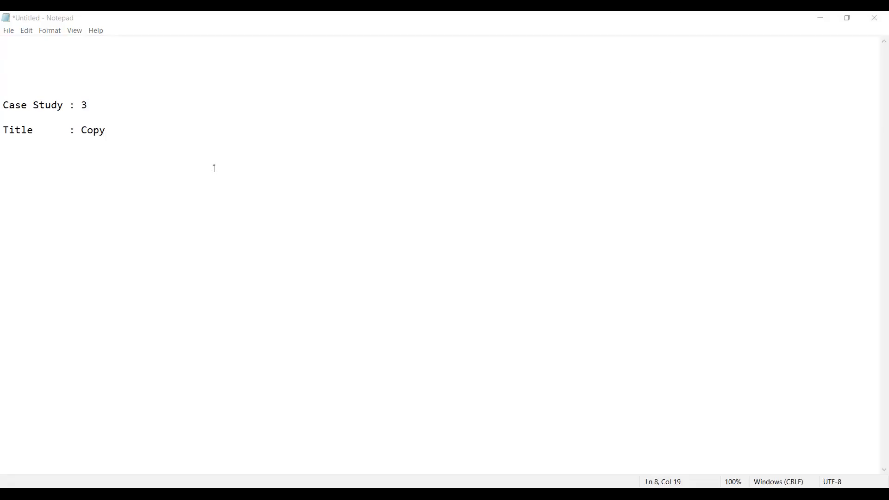
pyautogui.click(109, 125)
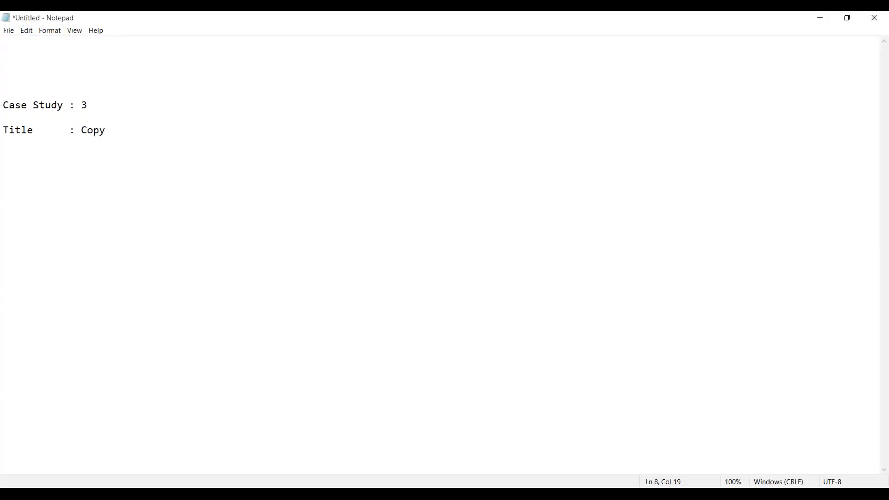
pyautogui.write('Data From Azure Blob ')
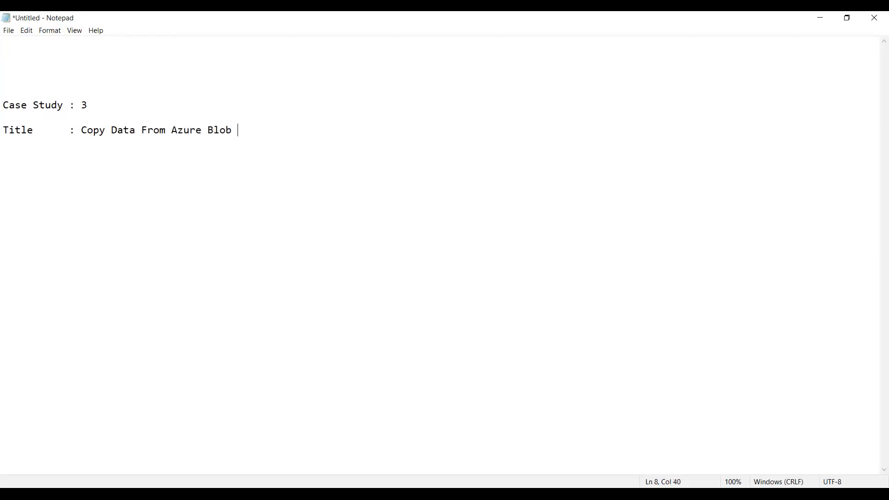
pyautogui.write('Storage to Azure Blob Storage')
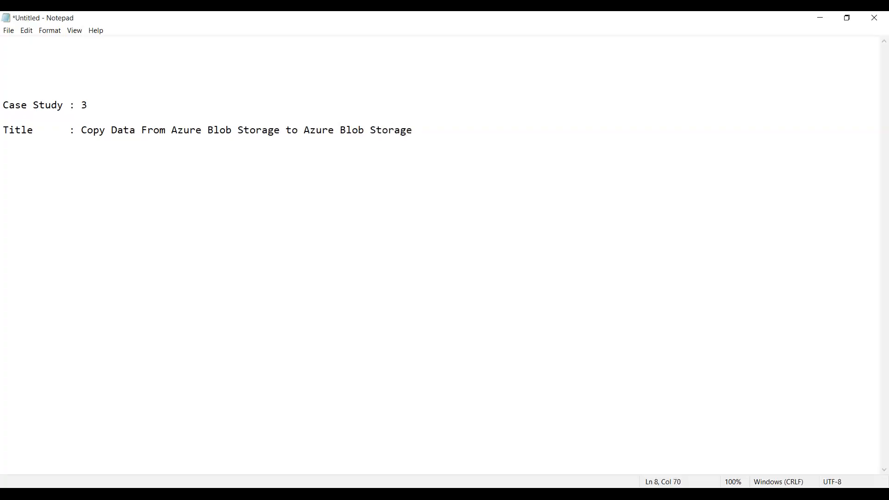
pyautogui.write(' using Single Account')
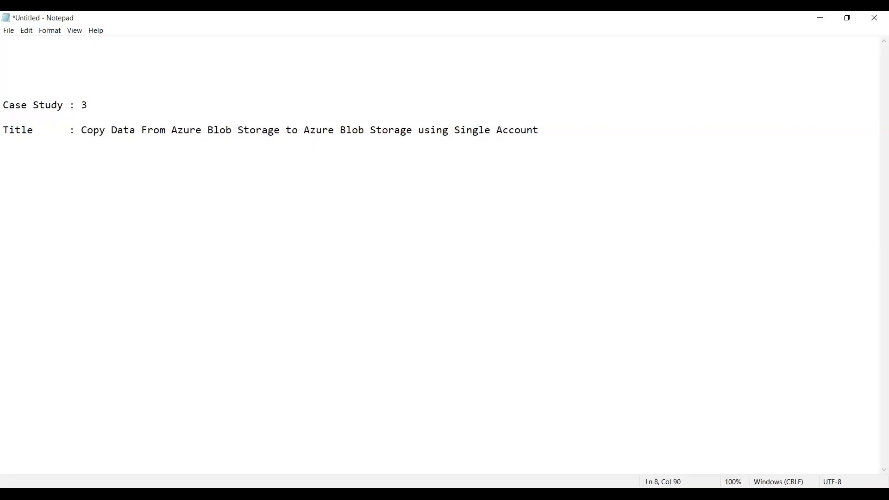
# Step: Append "using Single Account" to the title and underline the whole line with a row of dashes
pyautogui.press('Return')
pyautogui.write('-----------------------------------------------------------------------------------------')
pyautogui.click(302, 11)
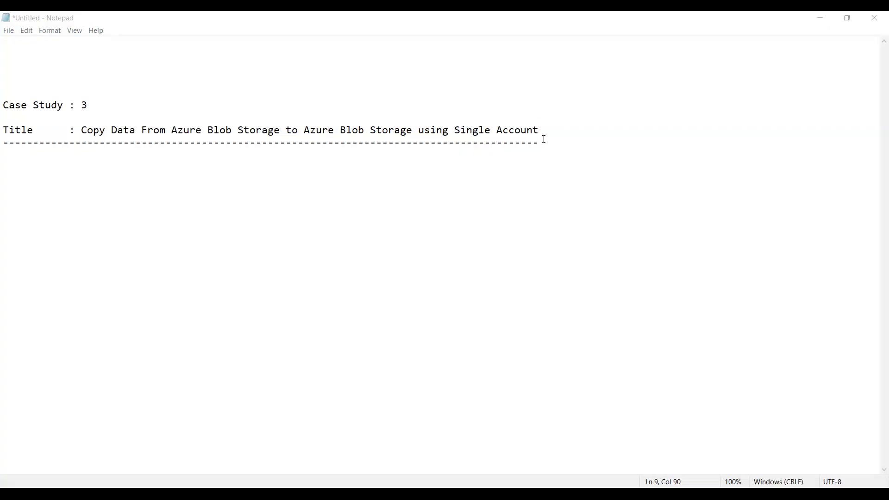
# Step: Add a "Specifications:" subheading below the dashed line and underline it with a short row of dashes
pyautogui.press('Return')
pyautogui.press('Return')
pyautogui.press('Up')
pyautogui.press('Up')
pyautogui.press('Up')
pyautogui.press('Up')
pyautogui.press('Down')
pyautogui.press('Down')
pyautogui.press('Down')
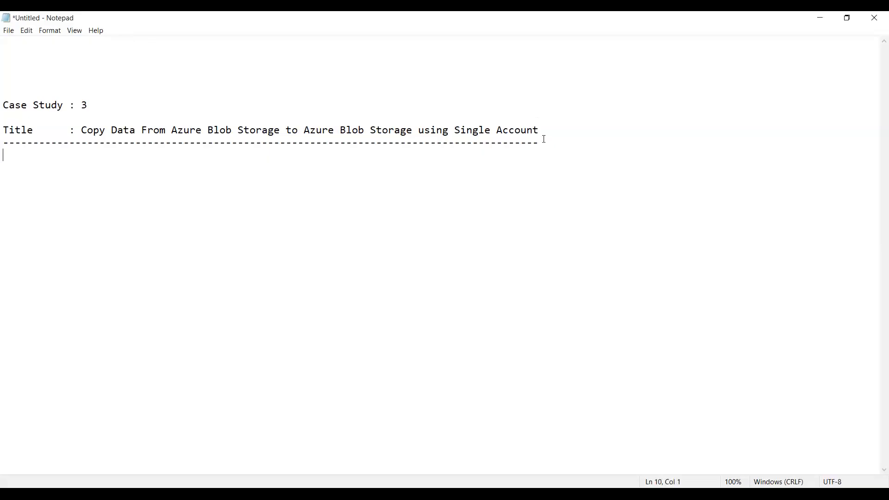
pyautogui.write('Specif')
pyautogui.write('ications: ')
pyautogui.write('-------------')
pyautogui.write('-')
# Step: Add the line "Source Data Storage : Azure Blob Storage" under the Specifications subheading
pyautogui.press('Return')
pyautogui.write('Sour')
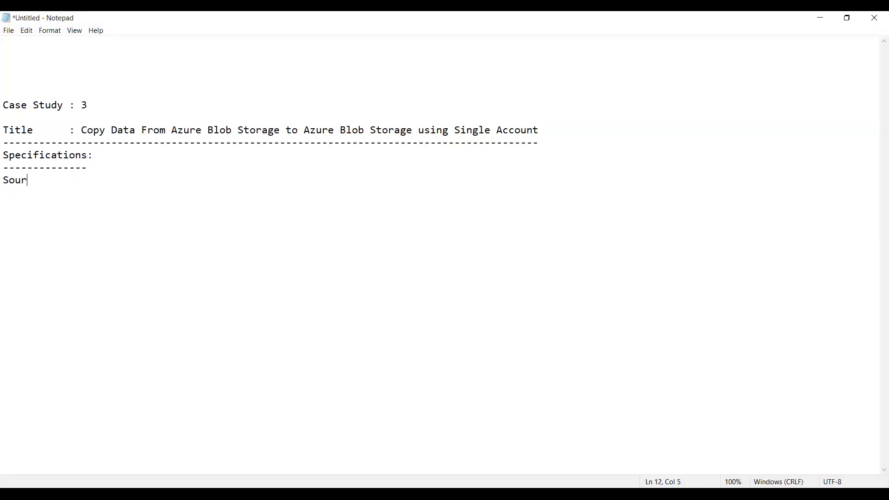
pyautogui.write('ce Data Storage : Azure Blob Storage')
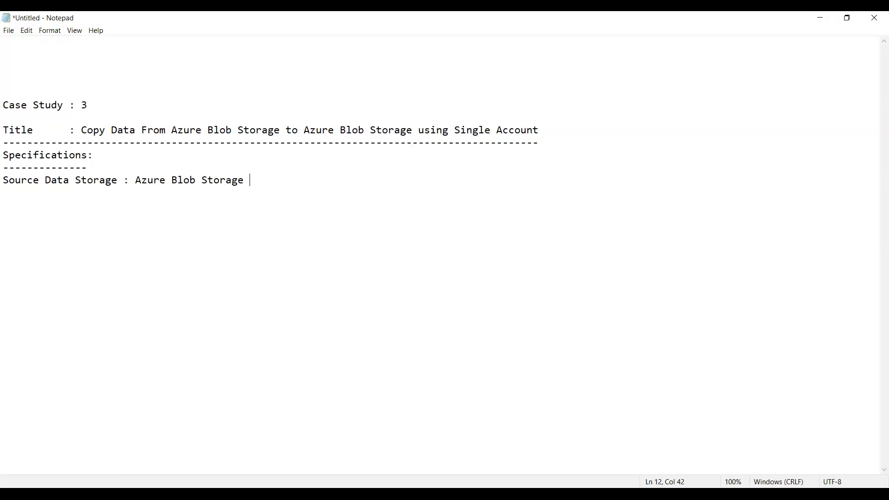
# Step: Add an indented line "File : Airlines.csv" below the source storage, leaving a blank line between them
pyautogui.press('Return')
# Step: Add the line "Sink Data Storage : Azure Blob Storage" below the file line, with the colons aligned
pyautogui.press('Return')
pyautogui.write('File    : Airlines.csv')
pyautogui.press('Return')
pyautogui.press('Return')
pyautogui.write('Sink')
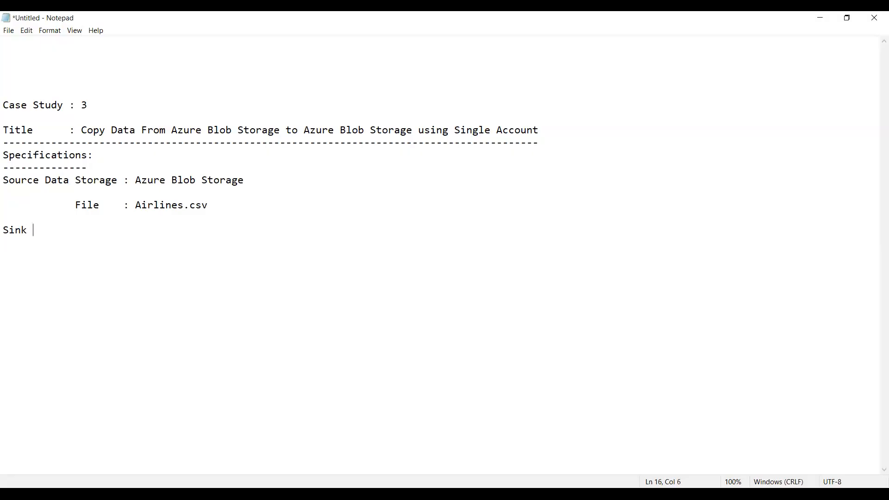
pyautogui.write(' Data Storage   : Azure ')
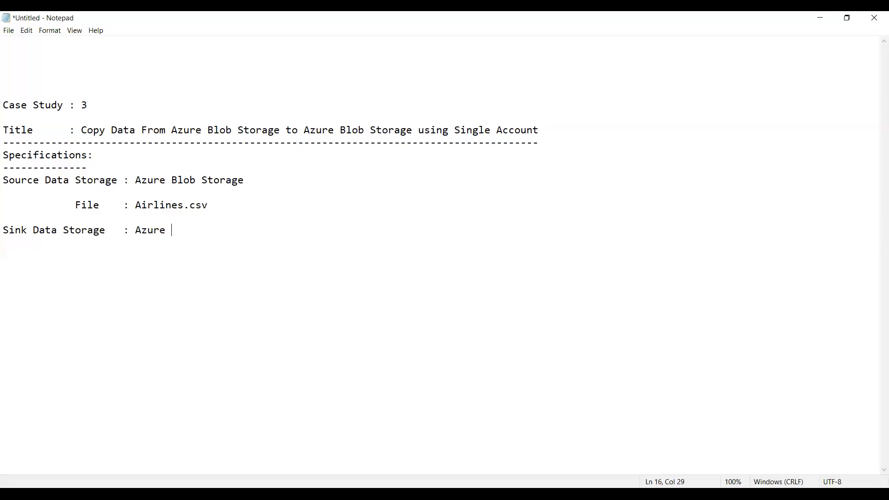
pyautogui.write('Blob Storage')
# Step: Insert an indented line "Containers: input" between the Source Data Storage line and the File line
pyautogui.press('Up')
pyautogui.press('Up')
pyautogui.doubleClick(544, 140)
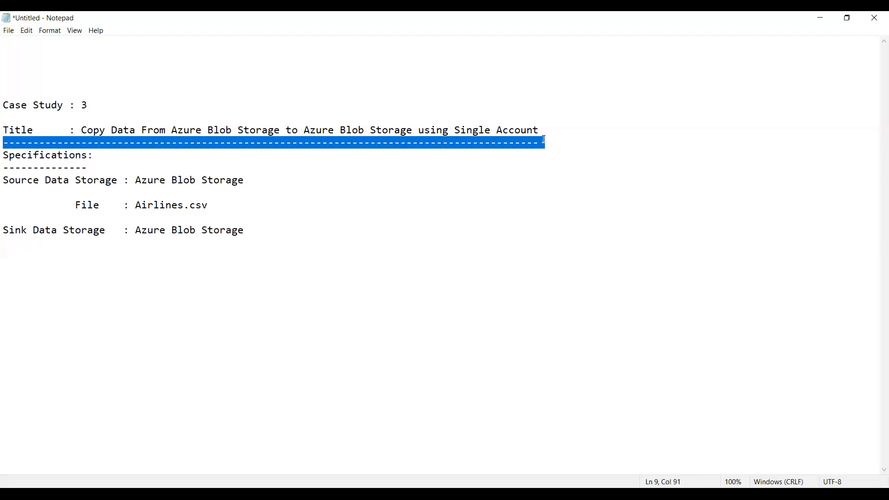
pyautogui.click(544, 140)
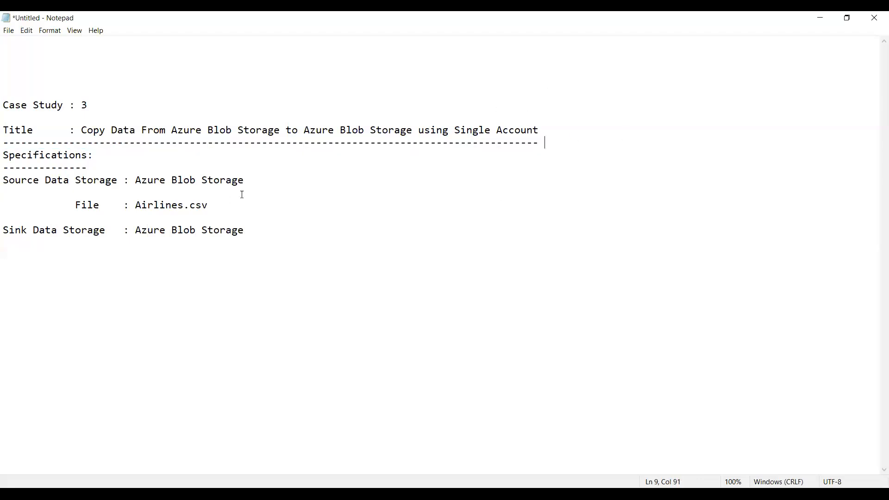
pyautogui.click(259, 182)
pyautogui.press('Return')
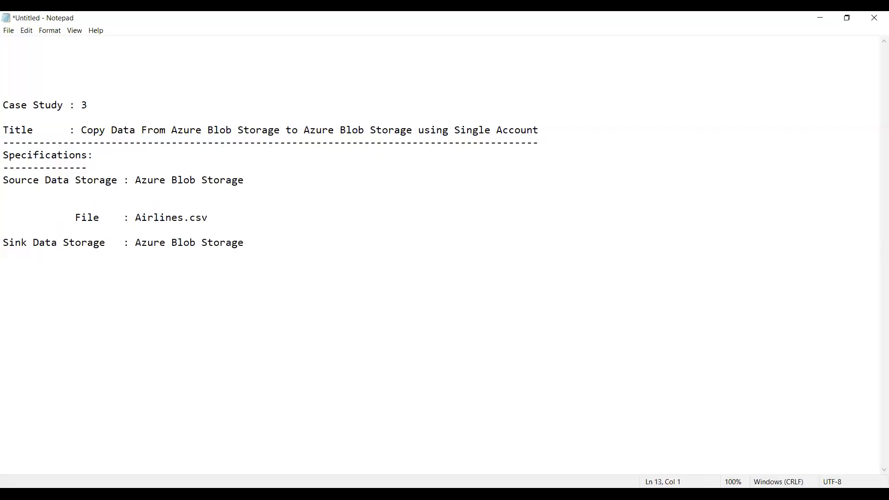
pyautogui.press('Return')
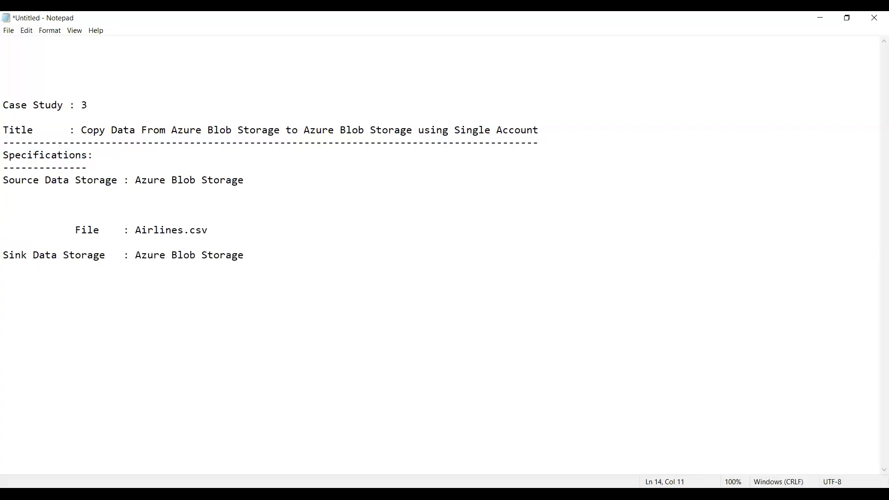
pyautogui.write('Containe')
pyautogui.write('rs: input')
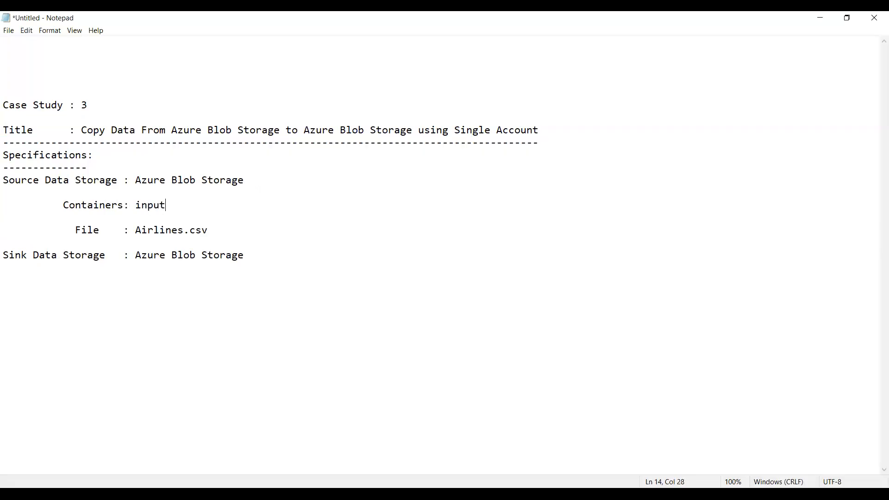
# Step: Duplicate the "Containers: input" line below the Sink Data Storage line
pyautogui.hotkey('shift', 'Up')
pyautogui.hotkey('ctrl', 'c')
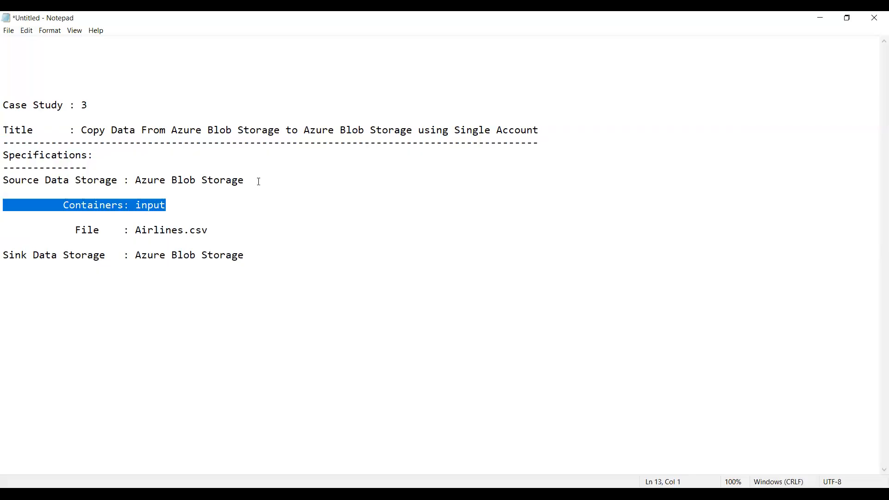
pyautogui.press('Down')
pyautogui.press('Down')
pyautogui.press('Down')
pyautogui.press('Down')
pyautogui.press('Down')
pyautogui.press('Down')
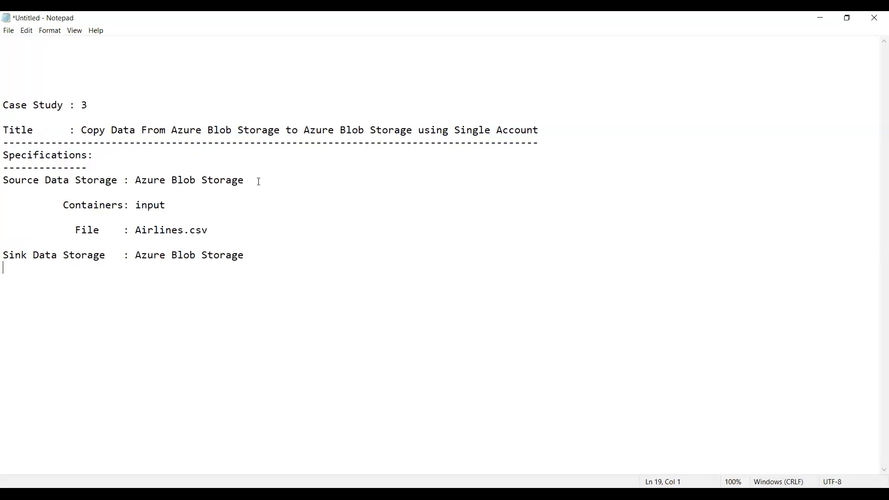
pyautogui.press('Return')
pyautogui.hotkey('ctrl', 'v')
# Step: Change the container name under Sink Data Storage to "Output"
pyautogui.hotkey('shift', 'Left')
pyautogui.hotkey('shift', 'Left')
pyautogui.hotkey('shift', 'Left')
pyautogui.hotkey('shift', 'Left')
pyautogui.hotkey('shift', 'Left')
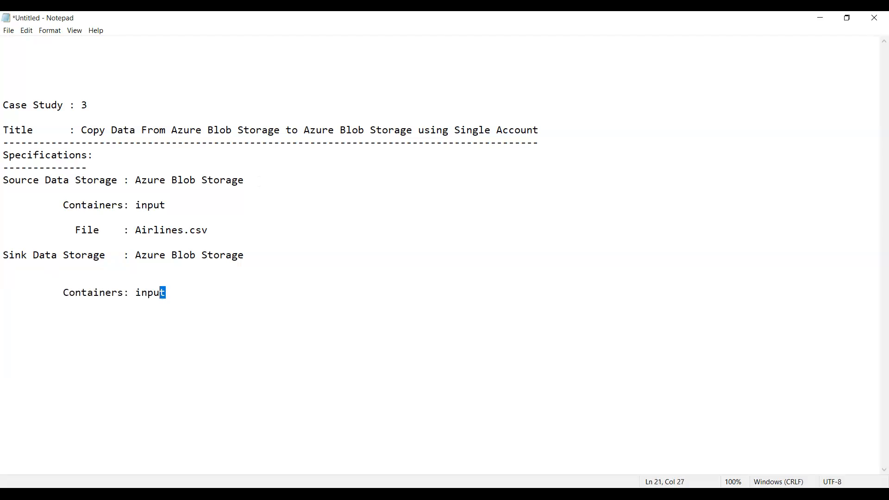
pyautogui.write('Out')
pyautogui.click(250, 180)
pyautogui.write('put')
pyautogui.press('BackSpace')
pyautogui.press('BackSpace')
pyautogui.press('BackSpace')
pyautogui.press('Down')
pyautogui.press('Down')
pyautogui.press('Down')
pyautogui.press('Down')
pyautogui.press('Down')
pyautogui.press('Down')
pyautogui.press('Down')
pyautogui.press('Right')
pyautogui.press('Right')
pyautogui.press('Right')
pyautogui.press('Right')
pyautogui.press('Right')
pyautogui.press('Right')
pyautogui.press('Right')
pyautogui.press('Right')
pyautogui.press('Right')
pyautogui.press('Right')
pyautogui.press('Right')
pyautogui.press('Right')
pyautogui.press('Right')
pyautogui.press('Right')
pyautogui.press('Right')
pyautogui.press('Right')
pyautogui.write('put')
# Step: Add a row of dashes below the sink container line to close the specifications
pyautogui.press('Return')
pyautogui.write('--------------------------------------------')
# Step: Append "----->Account1" to the Source Data Storage line
pyautogui.press('Up')
pyautogui.press('Up')
pyautogui.press('Up')
pyautogui.press('Up')
pyautogui.press('Up')
pyautogui.press('Up')
pyautogui.press('Up')
pyautogui.press('Up')
pyautogui.press('Up')
pyautogui.press('Up')
pyautogui.press('Right')
pyautogui.press('Right')
pyautogui.press('Right')
pyautogui.press('Right')
pyautogui.press('Right')
pyautogui.press('Right')
pyautogui.press('Right')
pyautogui.press('Right')
pyautogui.press('Right')
pyautogui.press('Right')
pyautogui.press('Right')
pyautogui.press('Right')
pyautogui.press('Right')
pyautogui.press('Right')
pyautogui.press('Right')
pyautogui.press('Right')
pyautogui.press('Right')
pyautogui.press('Right')
pyautogui.press('Right')
pyautogui.press('Right')
pyautogui.press('Right')
pyautogui.press('Right')
pyautogui.write('-----')
pyautogui.write('>')
pyautogui.write('Az')
pyautogui.press('BackSpace')
pyautogui.write('ccount')
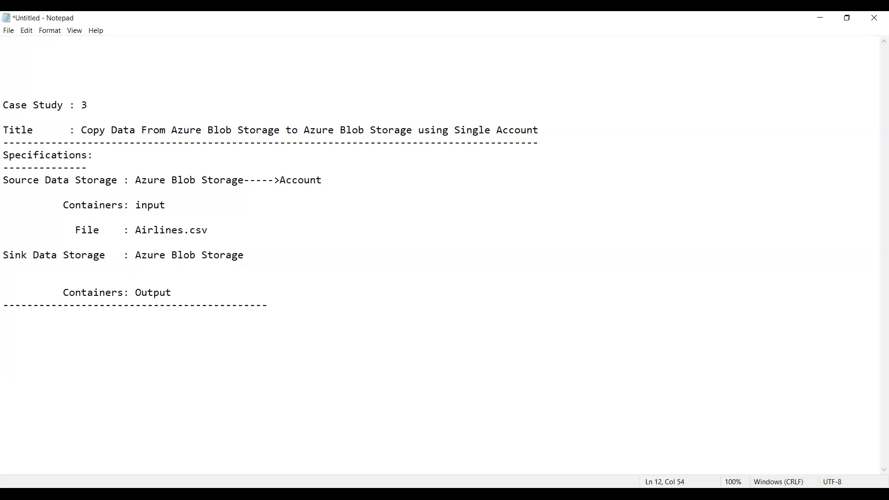
pyautogui.write('1')
# Step: Append "----->Account1" to the Sink Data Storage line as well, and remove the extra blank line below it
pyautogui.hotkey('shift', 'Left')
pyautogui.hotkey('shift', 'Left')
pyautogui.hotkey('shift', 'Left')
pyautogui.hotkey('shift', 'Left')
pyautogui.hotkey('shift', 'Left')
pyautogui.hotkey('shift', 'Left')
pyautogui.hotkey('shift', 'Left')
pyautogui.hotkey('shift', 'Left')
pyautogui.hotkey('shift', 'Left')
pyautogui.hotkey('shift', 'Right')
pyautogui.hotkey('ctrl', 'c')
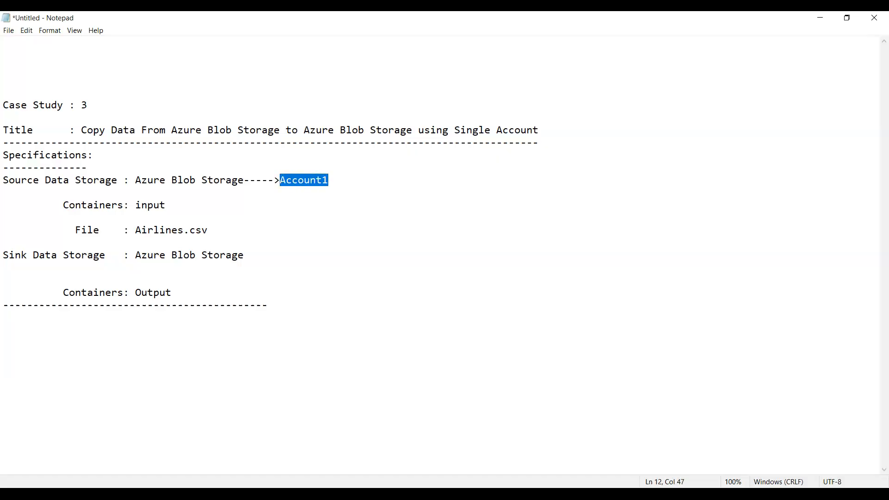
pyautogui.press('Down')
pyautogui.press('Down')
pyautogui.press('Down')
pyautogui.press('Down')
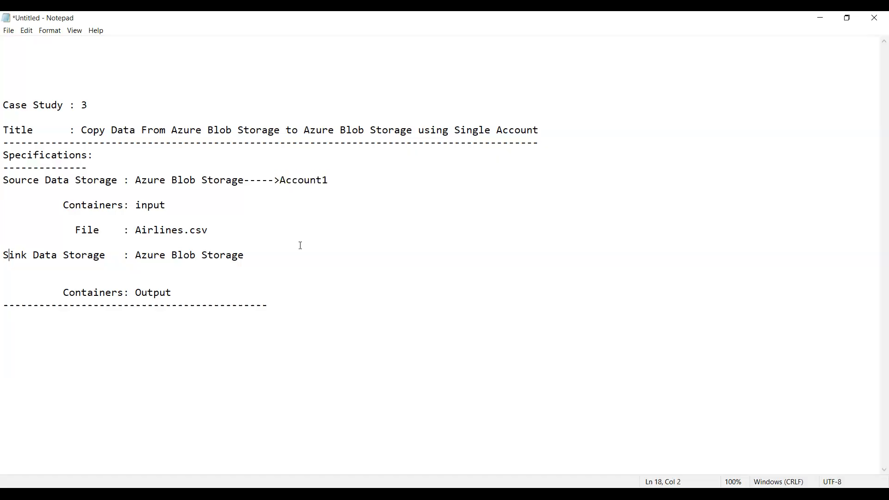
pyautogui.press('Right')
pyautogui.press('Right')
pyautogui.press('Right')
pyautogui.press('Right')
pyautogui.press('Right')
pyautogui.press('Right')
pyautogui.press('Right')
pyautogui.press('Right')
pyautogui.press('Right')
pyautogui.press('Right')
pyautogui.press('Right')
pyautogui.press('Right')
pyautogui.press('Right')
pyautogui.press('Right')
pyautogui.press('Right')
pyautogui.press('Right')
pyautogui.press('Right')
pyautogui.press('Right')
pyautogui.press('Right')
pyautogui.press('Right')
pyautogui.press('Right')
pyautogui.press('Right')
pyautogui.press('Right')
pyautogui.write('------>')
pyautogui.press('BackSpace')
pyautogui.press('BackSpace')
pyautogui.write('->')
pyautogui.press('BackSpace')
pyautogui.hotkey('ctrl', 'v')
pyautogui.press('Down')
pyautogui.press('Delete')
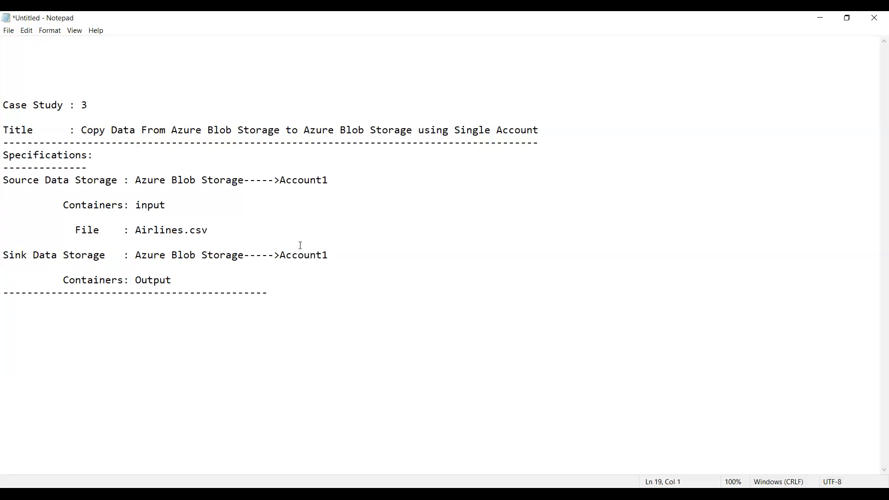
# Step: Change "Containers" to "Container" in both the sink and source lines, and put a space before the source line's colon
pyautogui.press('Right')
pyautogui.press('Right')
pyautogui.press('Right')
pyautogui.press('Right')
pyautogui.press('Right')
pyautogui.press('Right')
pyautogui.press('Right')
pyautogui.press('Right')
pyautogui.press('Right')
pyautogui.press('Right')
pyautogui.press('Right')
pyautogui.press('Right')
pyautogui.press('Right')
pyautogui.press('BackSpace')
pyautogui.press('Up')
pyautogui.press('Right')
pyautogui.press('Right')
pyautogui.press('Right')
pyautogui.press('Right')
pyautogui.press('Right')
pyautogui.press('Right')
pyautogui.press('Right')
pyautogui.press('Right')
pyautogui.press('Right')
pyautogui.press('BackSpace')
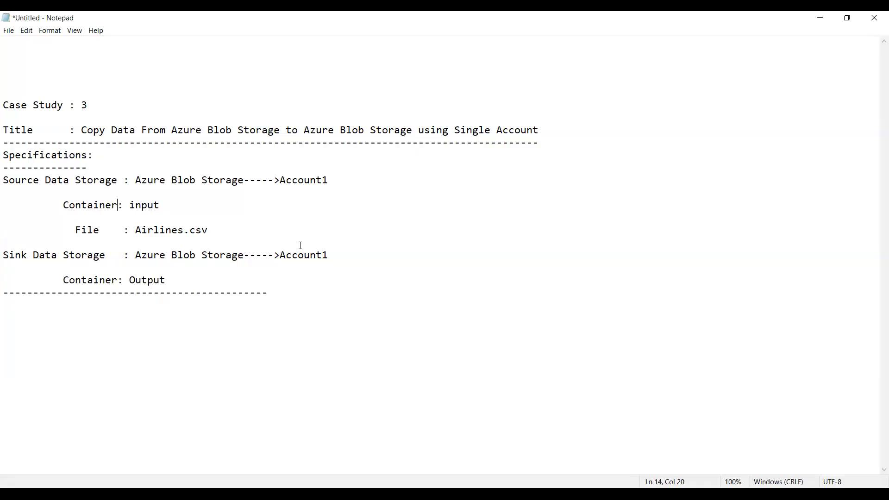
pyautogui.press('Home')
pyautogui.press('Down')
pyautogui.press('Down')
pyautogui.press('Down')
pyautogui.press('Down')
pyautogui.press('Down')
pyautogui.press('Down')
pyautogui.press('Down')
# Step: Switch to the Chrome window with the Gmail tab
pyautogui.hotkey('alt', 'Tab')
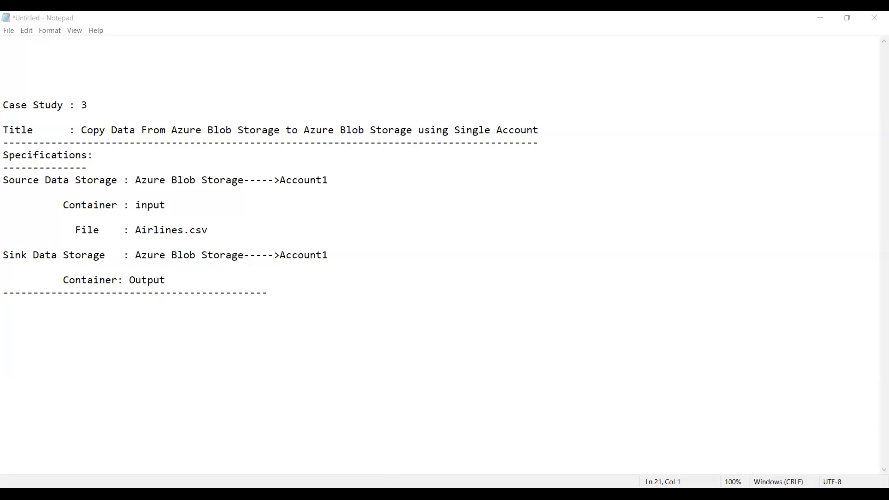
pyautogui.hotkey('alt', 'Tab')
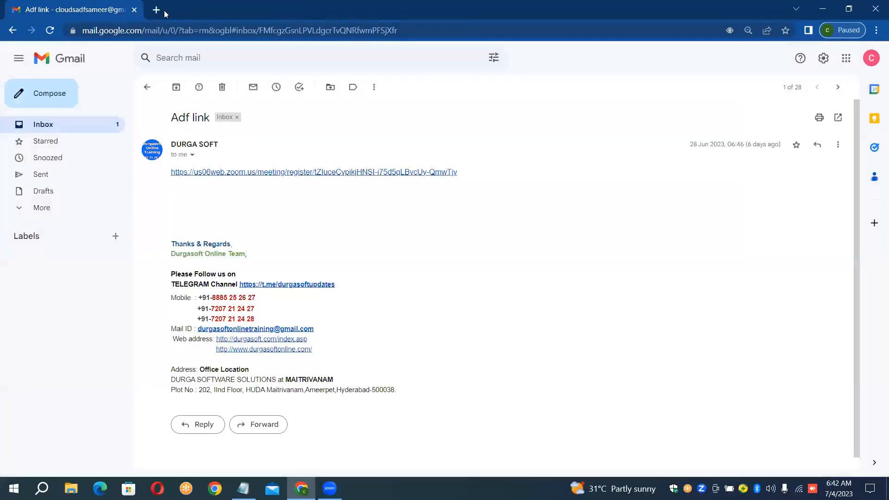
# Step: Open four new browser tabs next to the Gmail tab
pyautogui.click(156, 10)
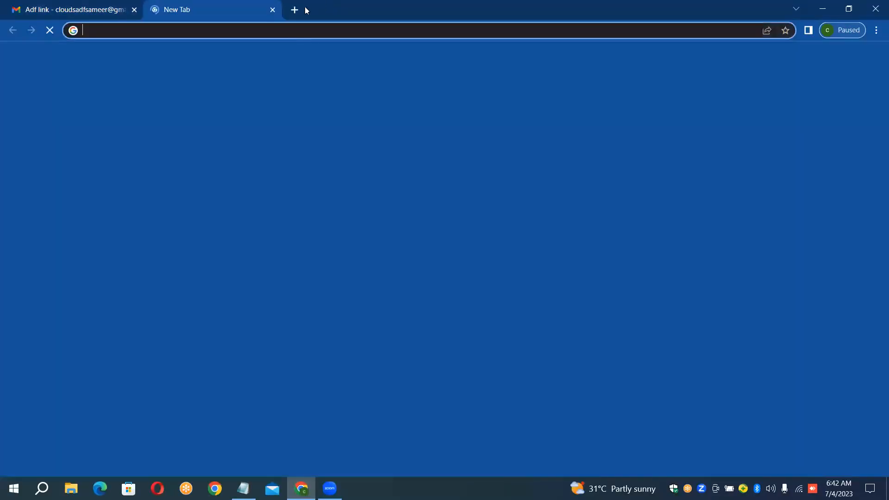
pyautogui.click(294, 11)
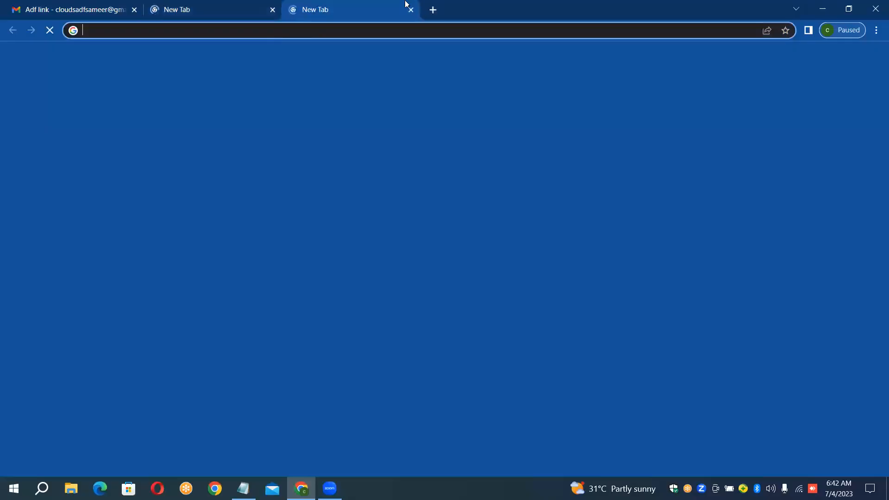
pyautogui.click(435, 11)
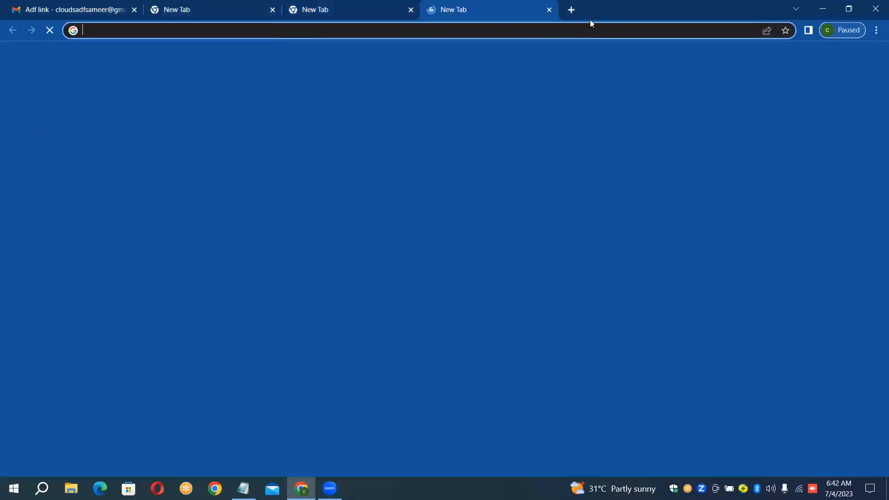
pyautogui.click(565, 13)
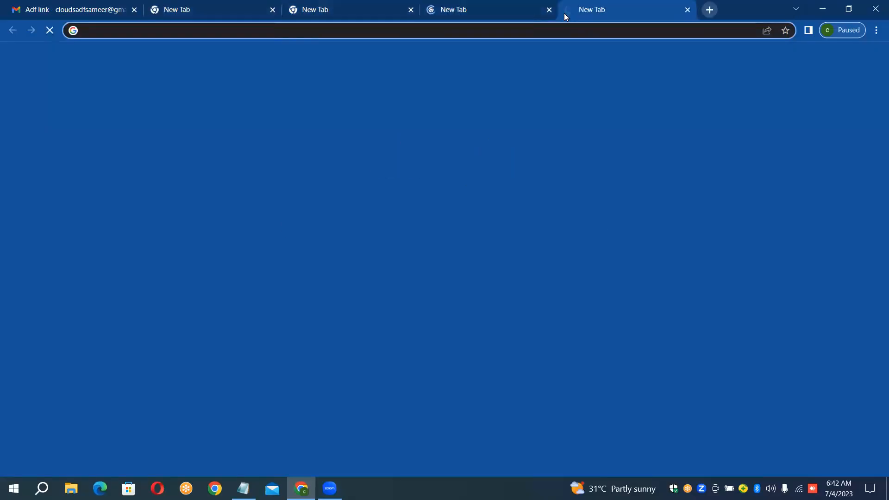
# Step: Load the Azure portal home page (portal.azure.com) in each of the four new tabs
pyautogui.click(227, 5)
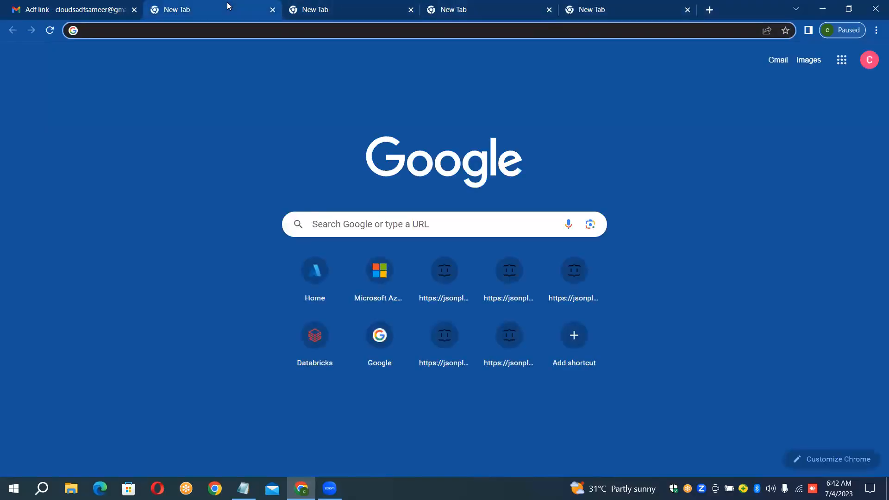
pyautogui.click(314, 272)
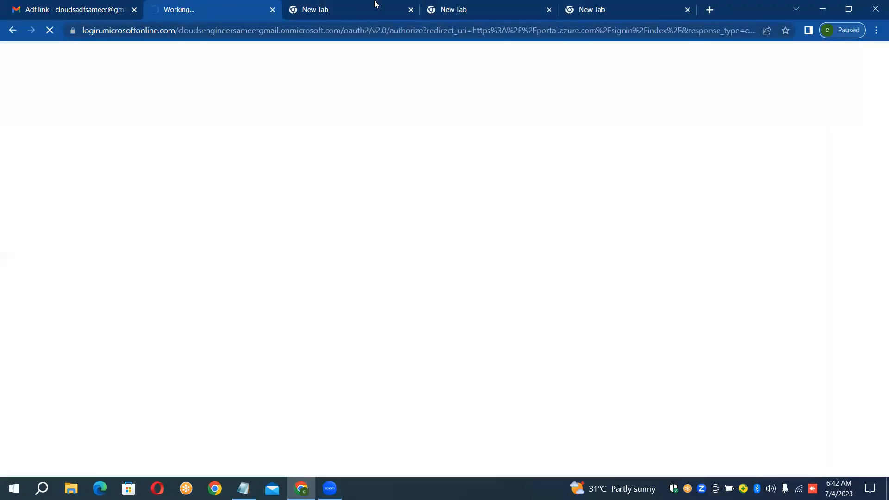
pyautogui.click(356, 4)
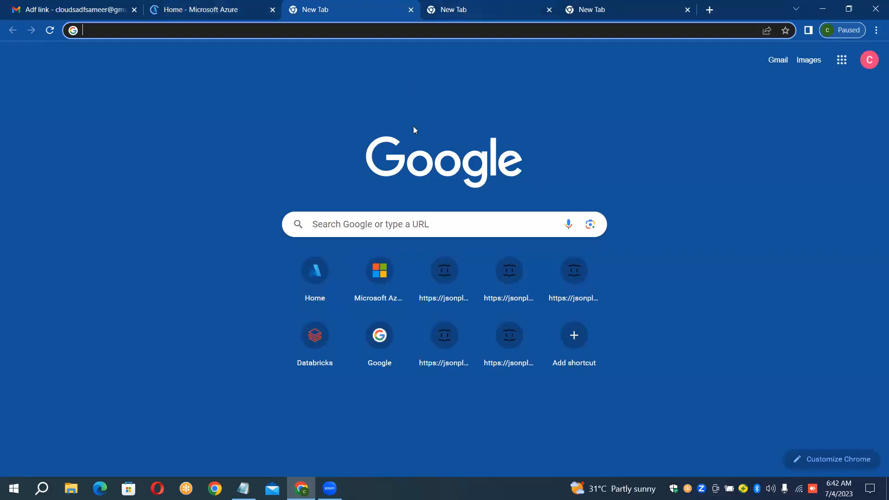
pyautogui.click(322, 272)
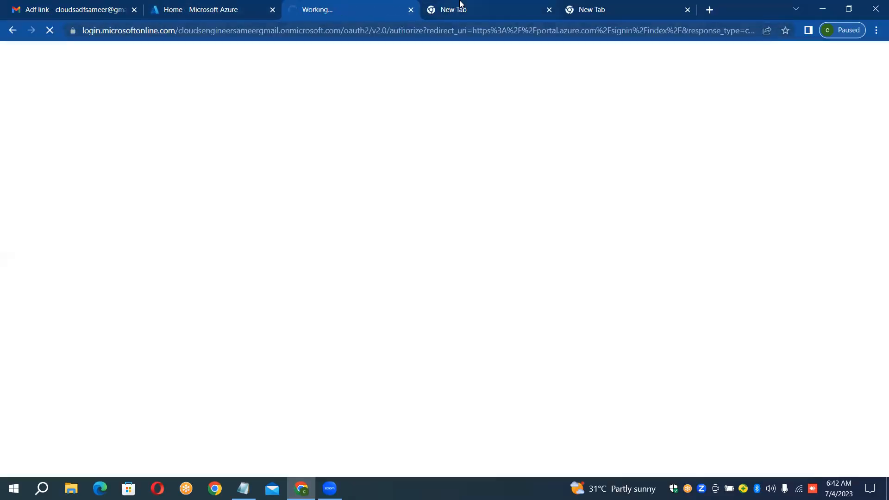
pyautogui.click(460, 3)
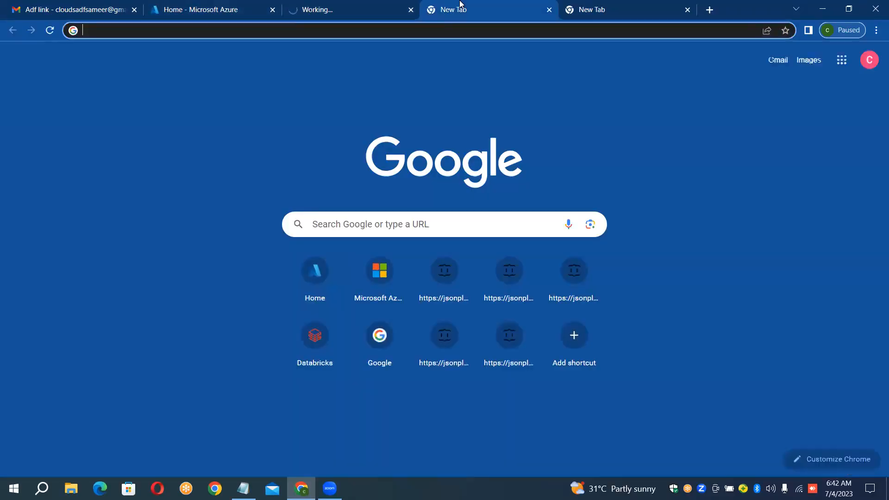
pyautogui.click(315, 278)
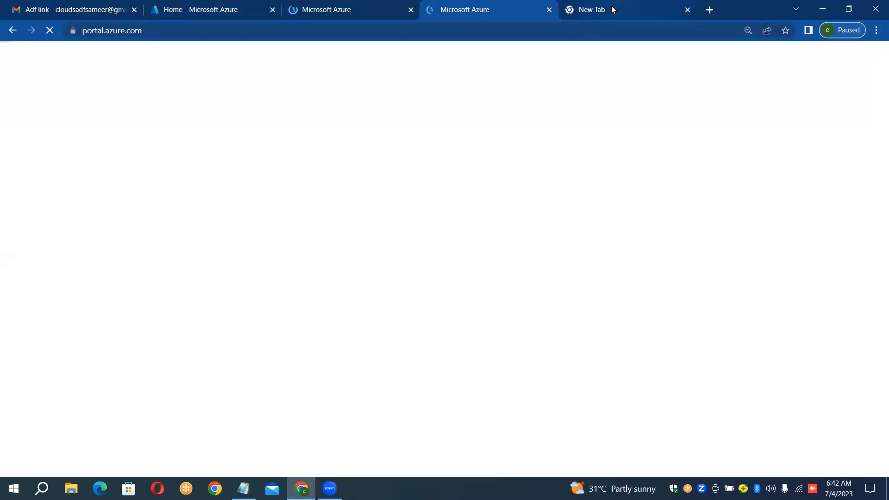
pyautogui.click(610, 9)
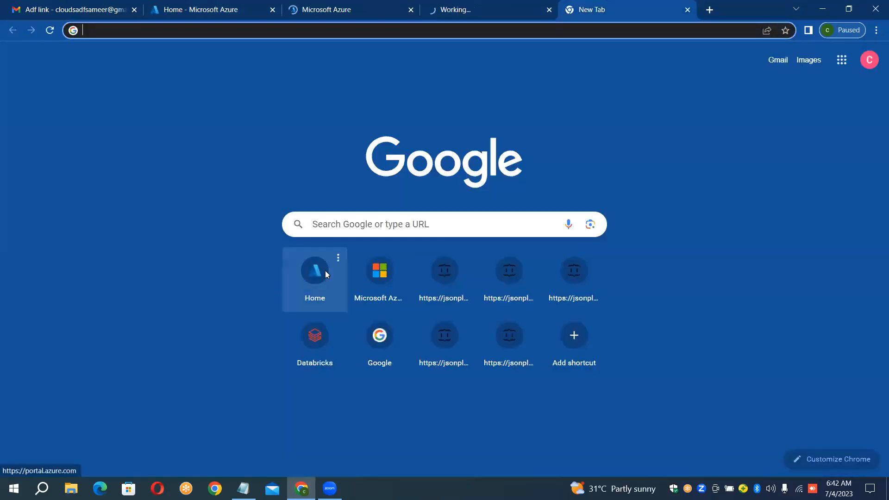
pyautogui.click(324, 271)
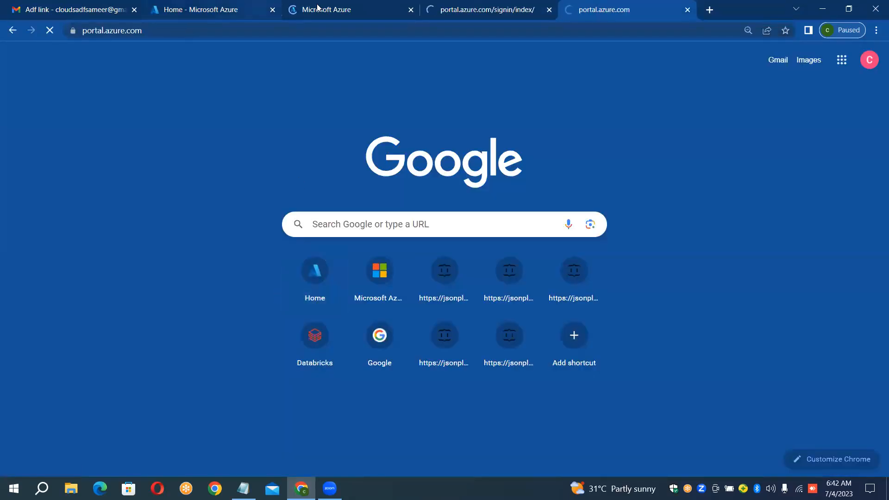
# Step: In the first Azure portal tab, create a resource group named SingleAccountCopyRG in the East US region
pyautogui.click(240, 10)
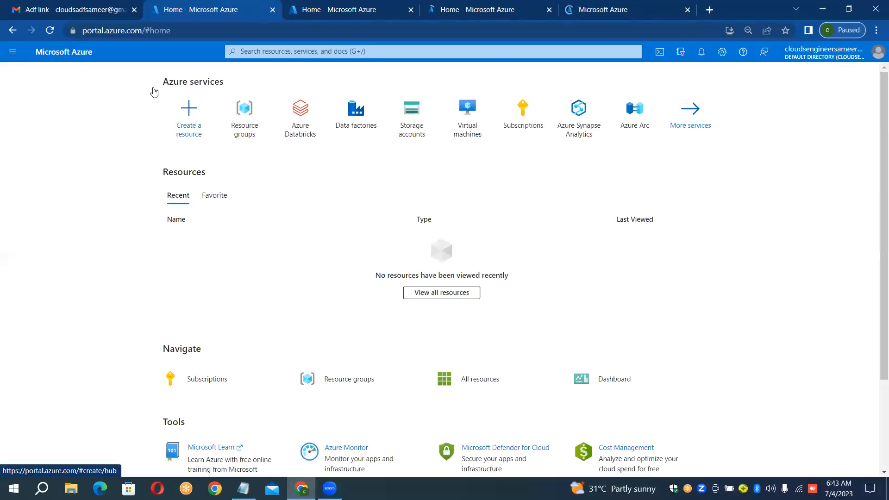
pyautogui.click(241, 114)
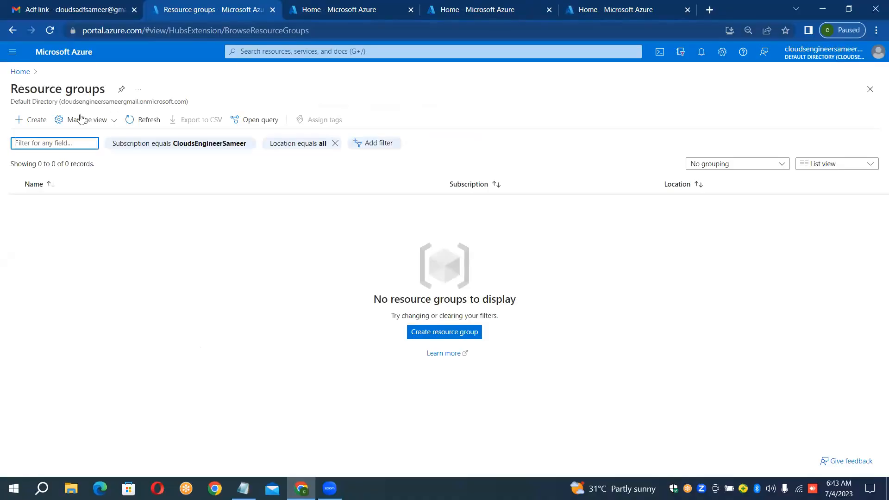
pyautogui.click(41, 126)
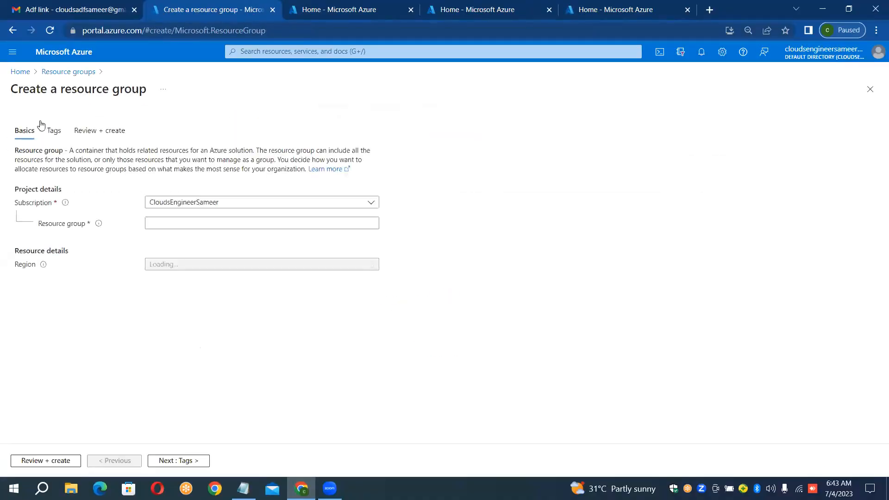
pyautogui.click(179, 221)
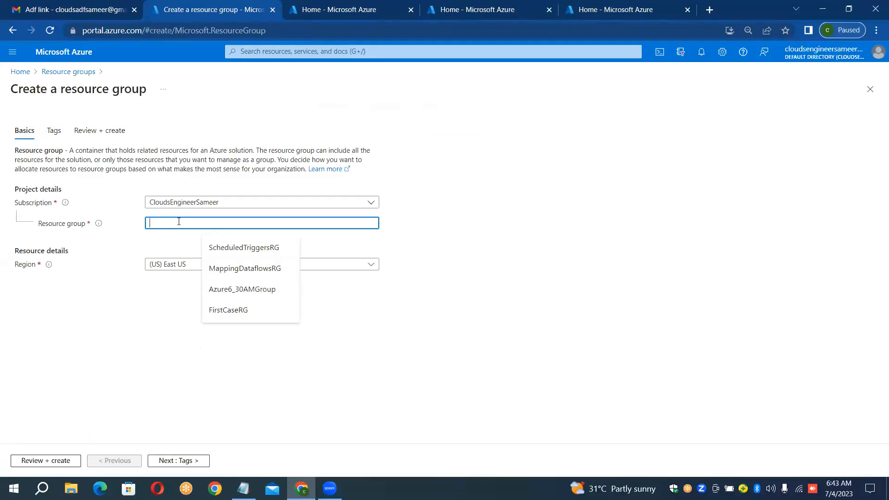
pyautogui.write('Singl')
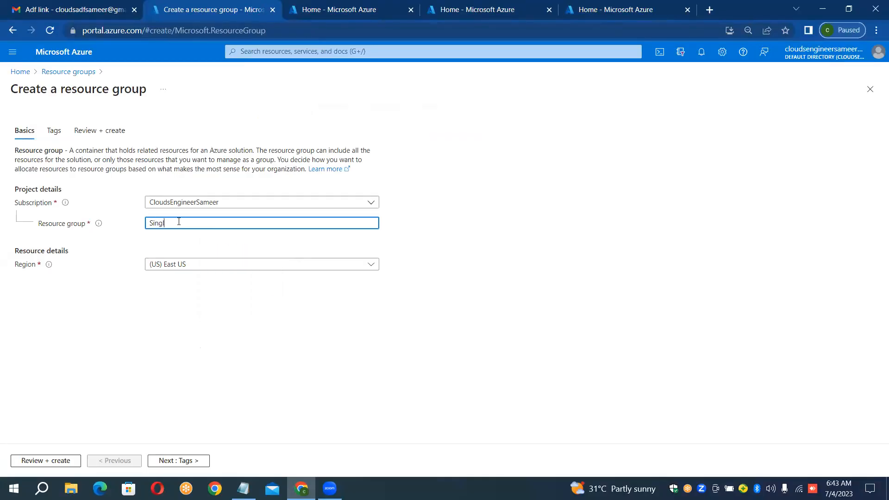
pyautogui.write('eAcco')
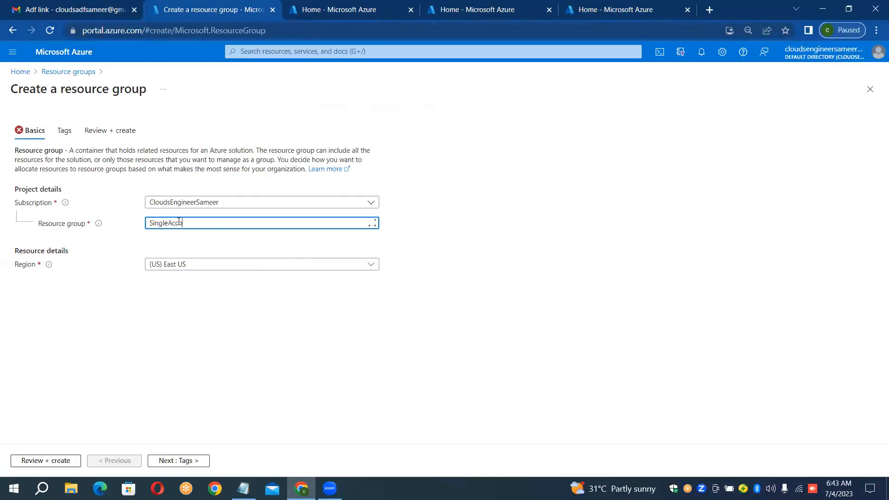
pyautogui.write('untCopyRG')
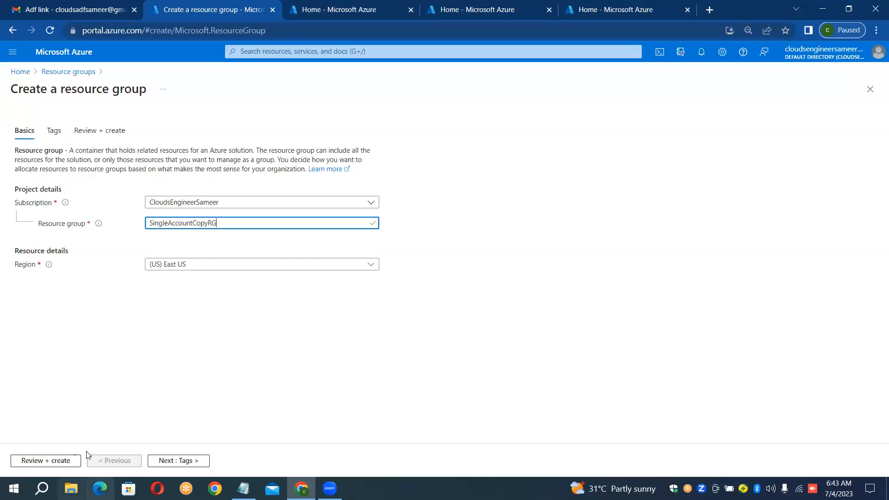
pyautogui.click(67, 459)
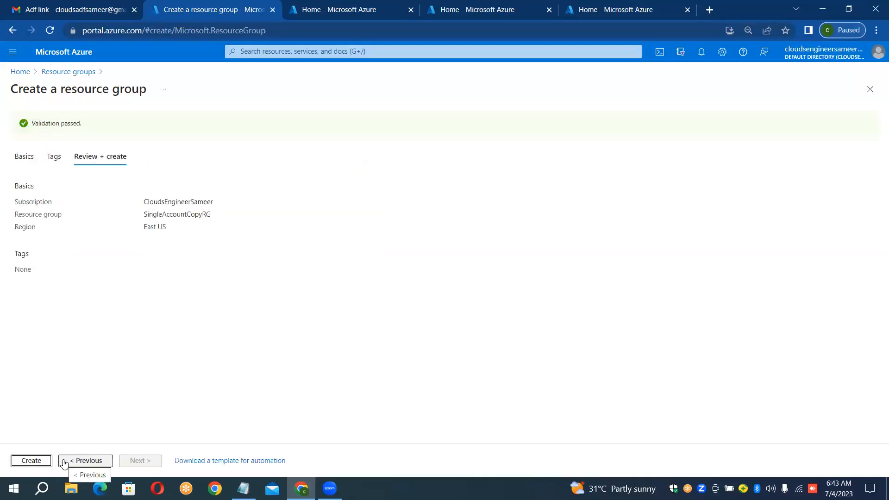
pyautogui.click(36, 461)
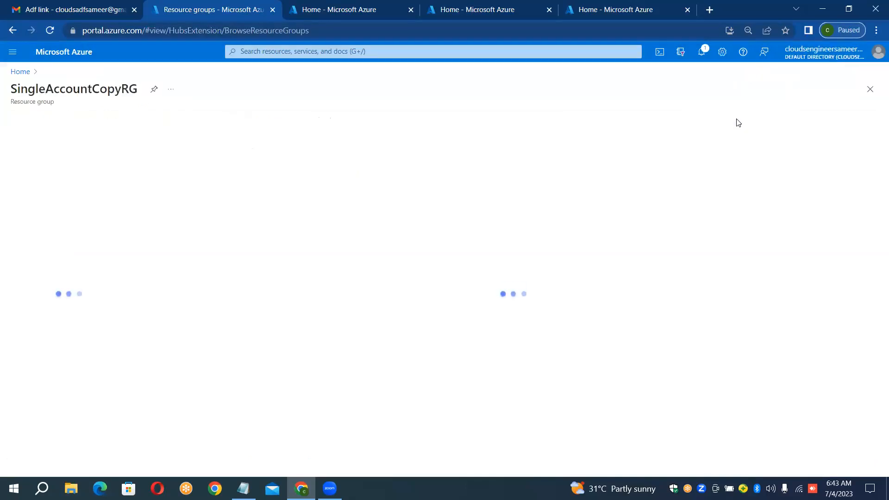
# Step: In the second Azure portal tab, create a storage account named sourcesingleaccount in resource group SingleAccountCopyRG, keeping the other default settings
pyautogui.click(354, 10)
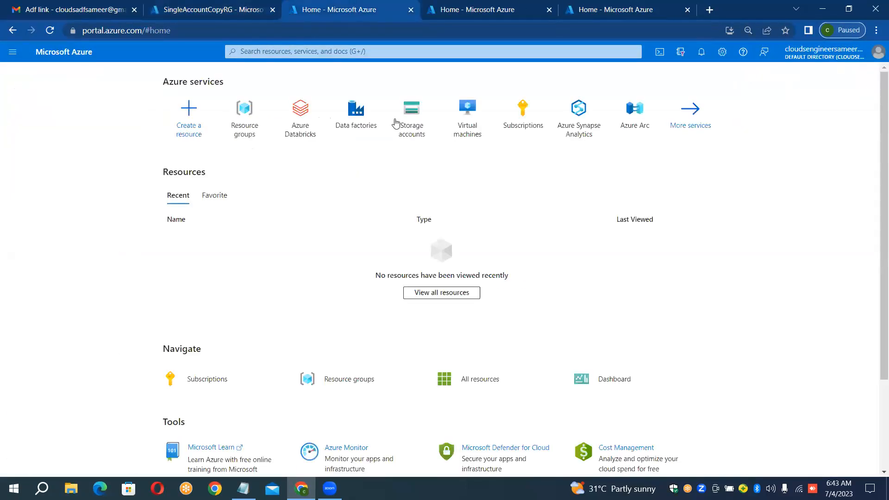
pyautogui.click(425, 116)
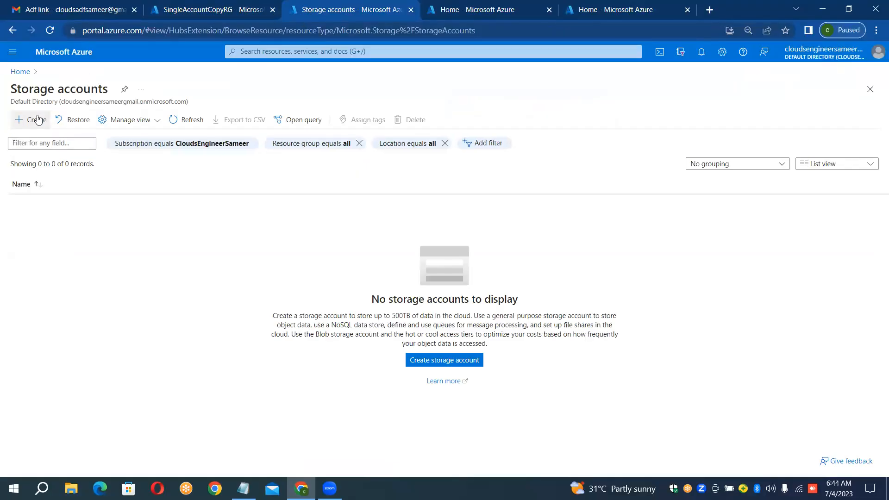
pyautogui.click(38, 120)
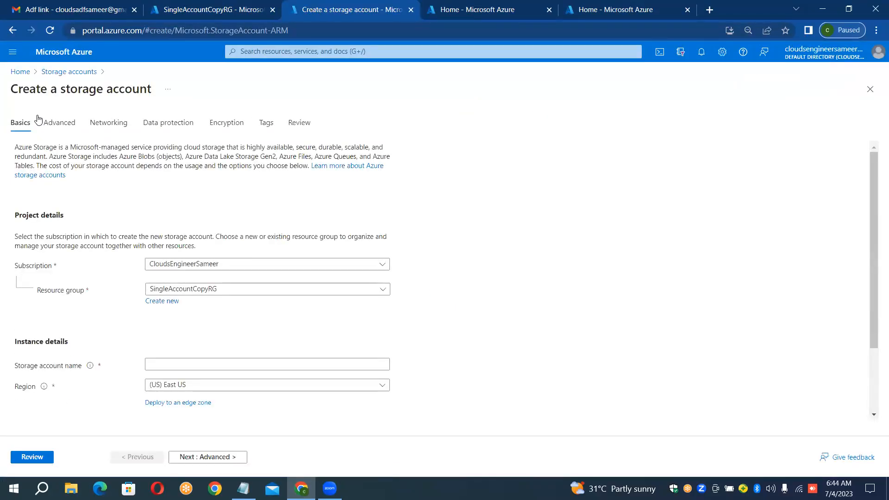
pyautogui.click(194, 289)
pyautogui.click(193, 308)
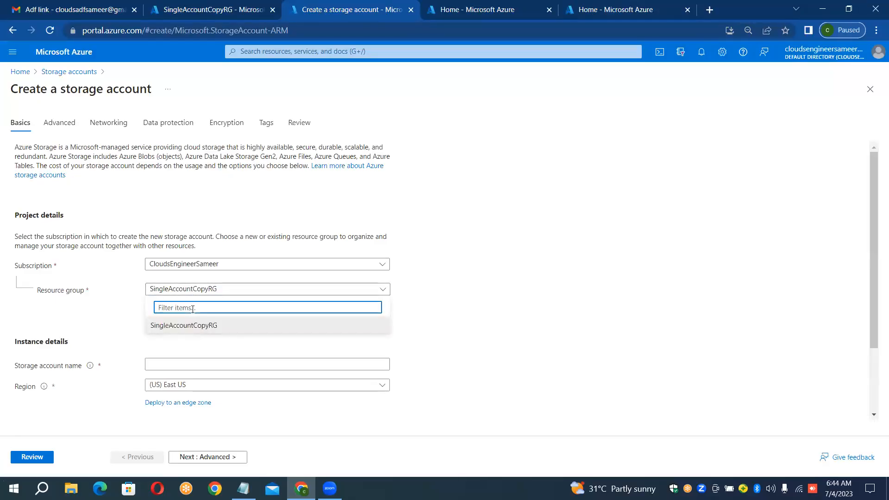
pyautogui.click(193, 366)
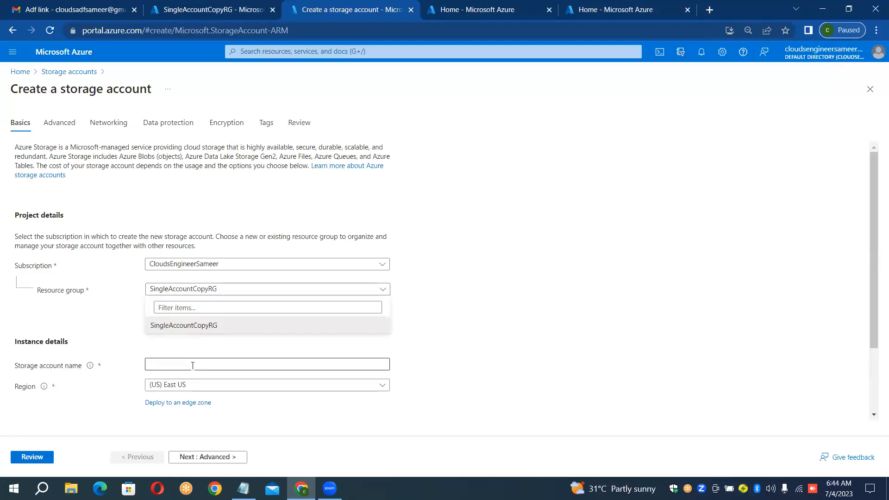
pyautogui.write('source')
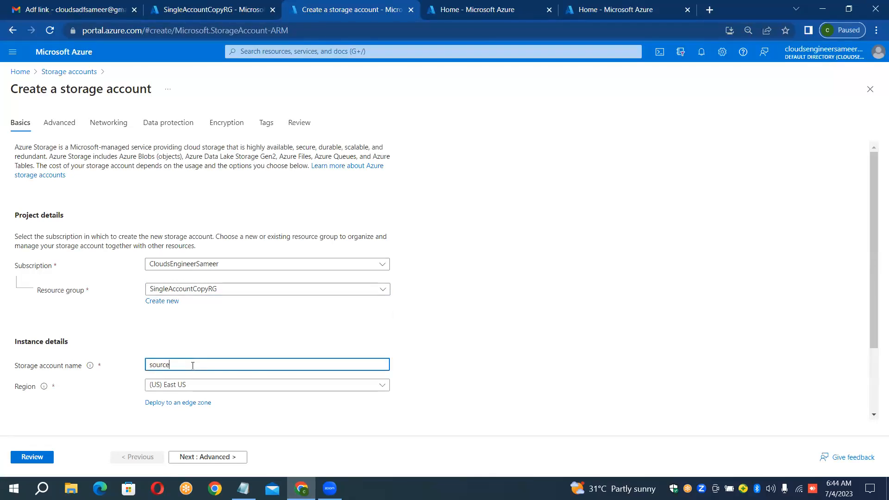
pyautogui.write('singleaccount')
pyautogui.click(43, 459)
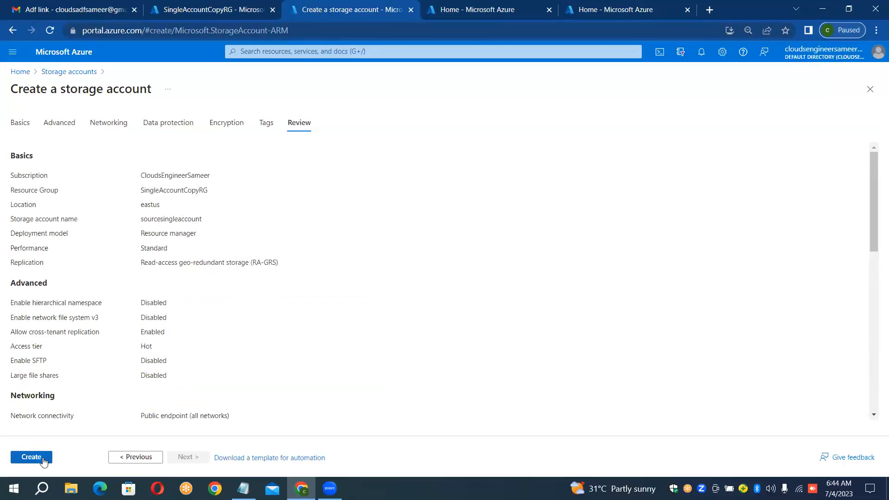
pyautogui.click(43, 459)
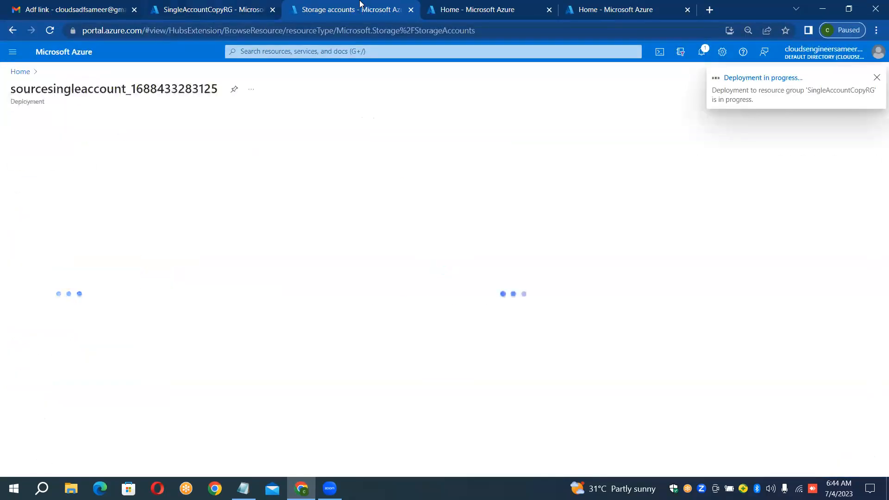
# Step: In the third Azure portal tab, create a V2 data factory named InstanceSigleAccountCopy in resource group SingleAccountCopyRG, region East US
pyautogui.click(457, 9)
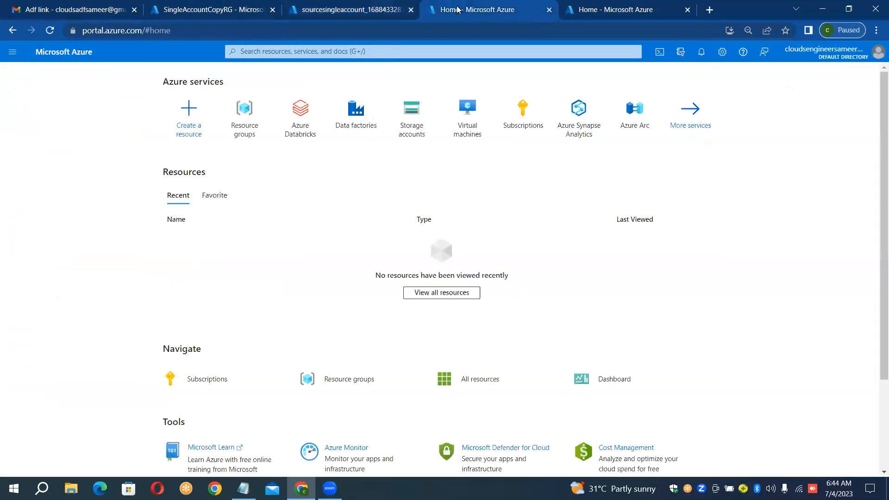
pyautogui.moveTo(414, 135)
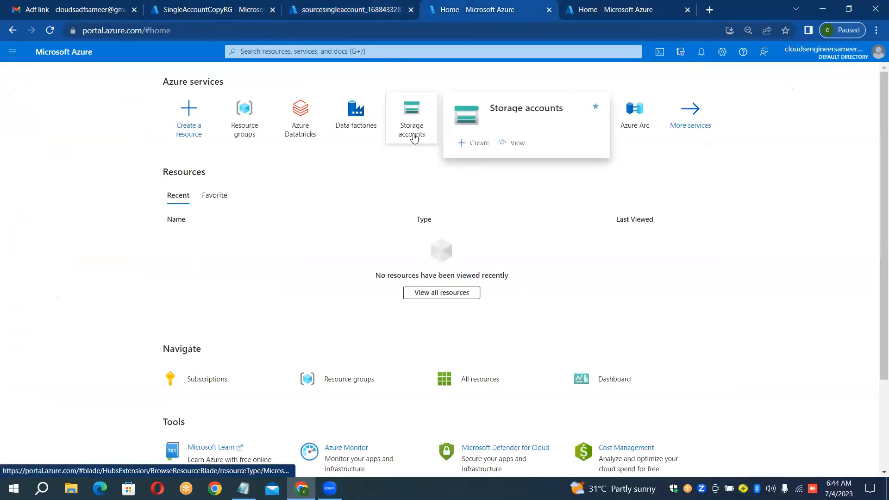
pyautogui.click(343, 6)
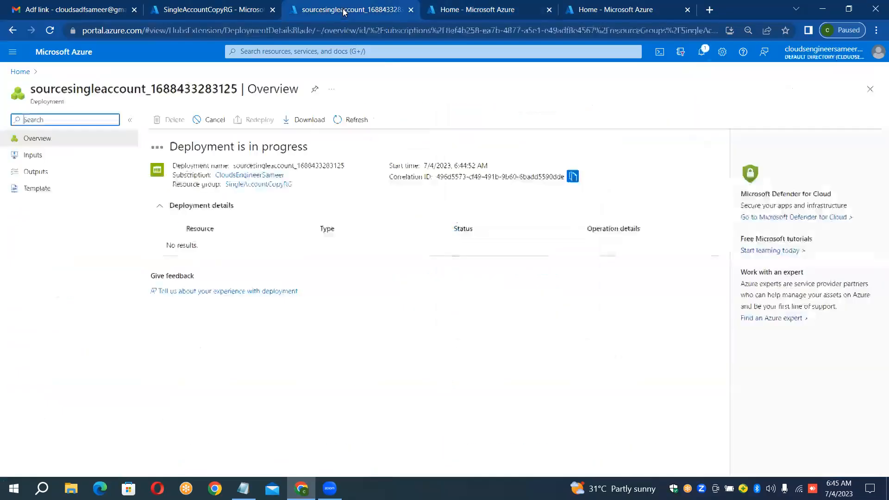
pyautogui.click(460, 7)
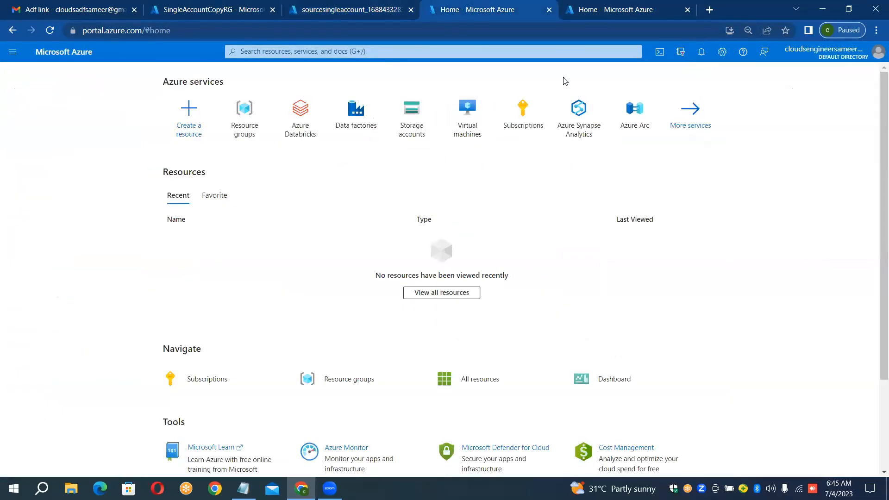
pyautogui.click(370, 115)
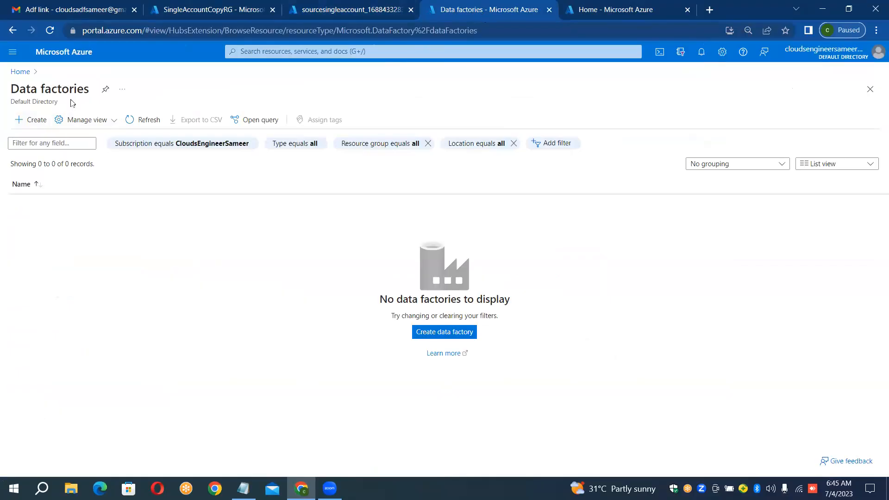
pyautogui.click(44, 116)
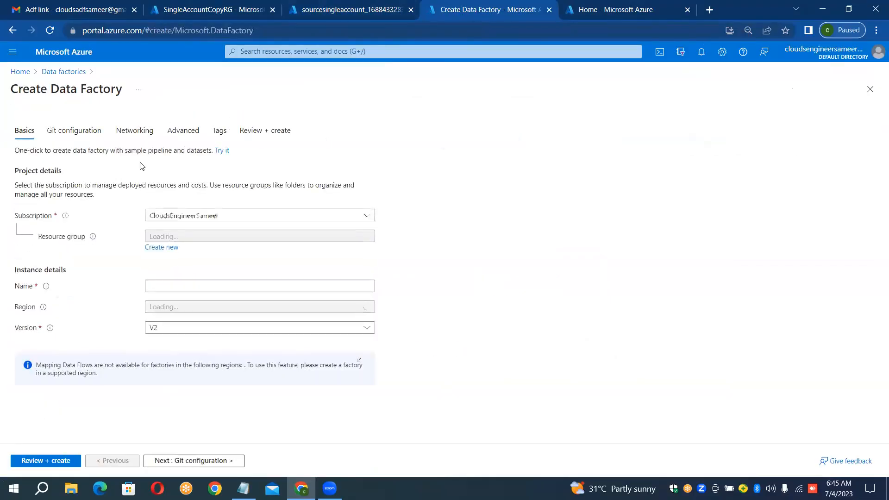
pyautogui.click(194, 237)
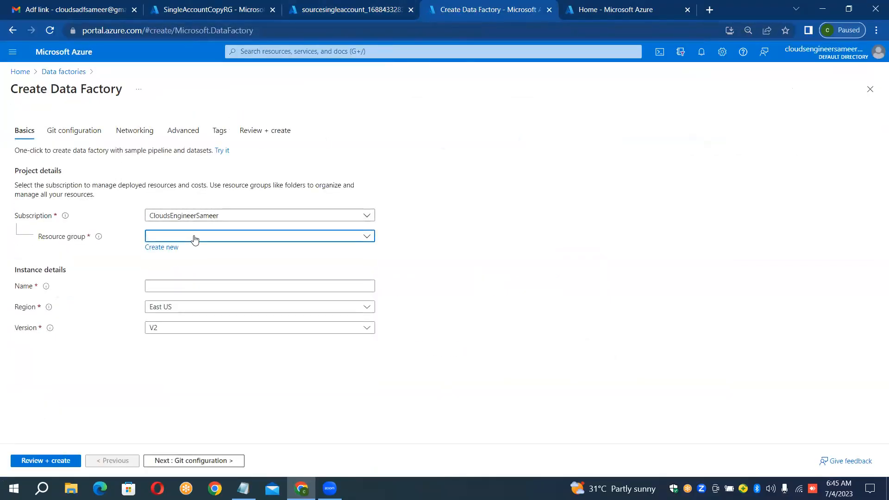
pyautogui.click(188, 272)
pyautogui.click(190, 289)
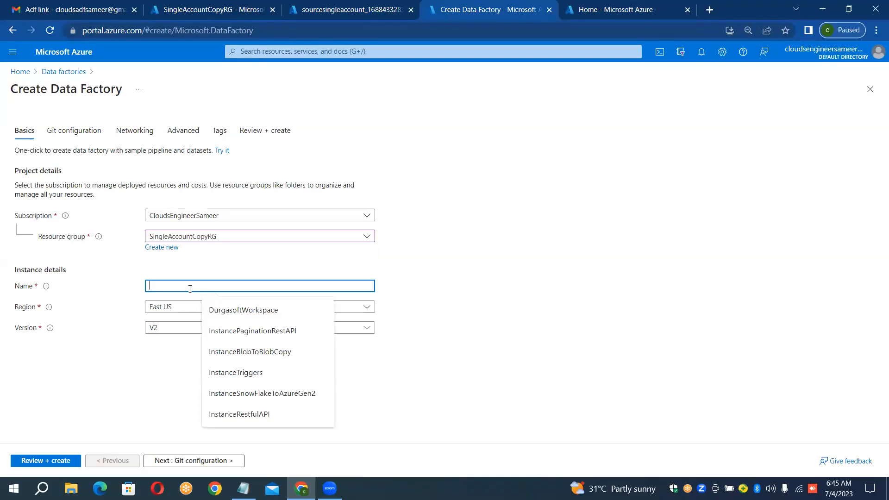
pyautogui.write('Instance')
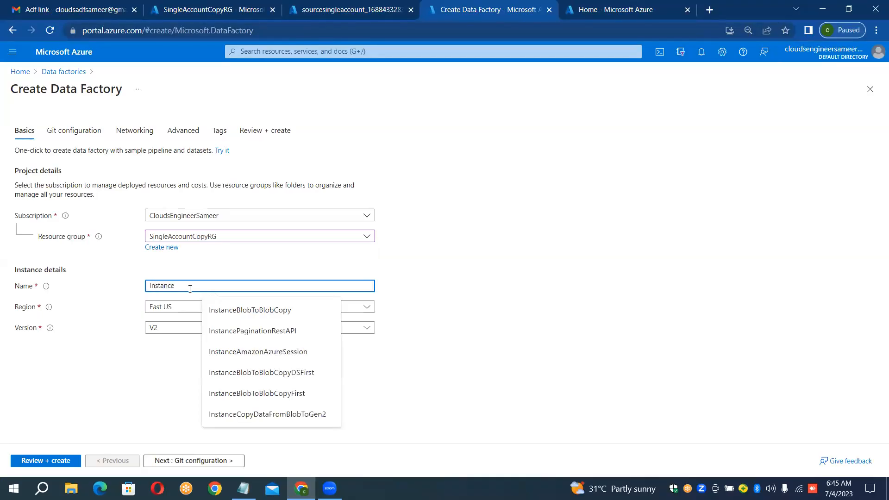
pyautogui.write('S')
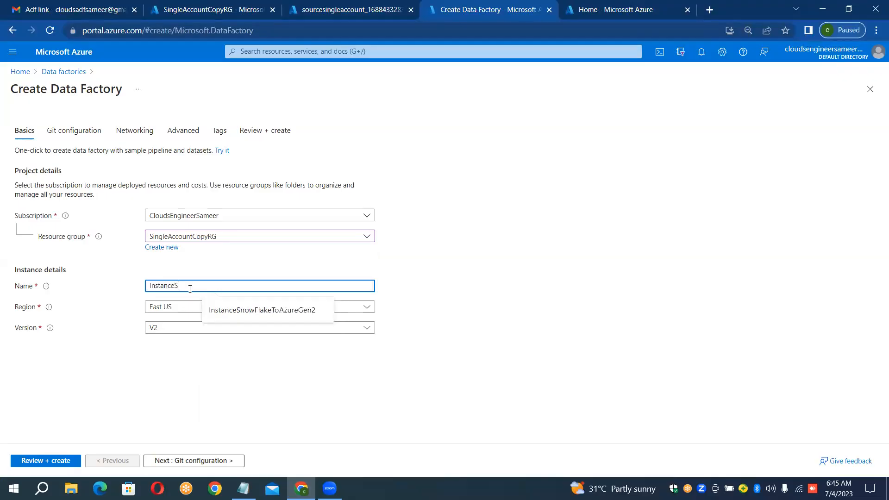
pyautogui.write('igleA')
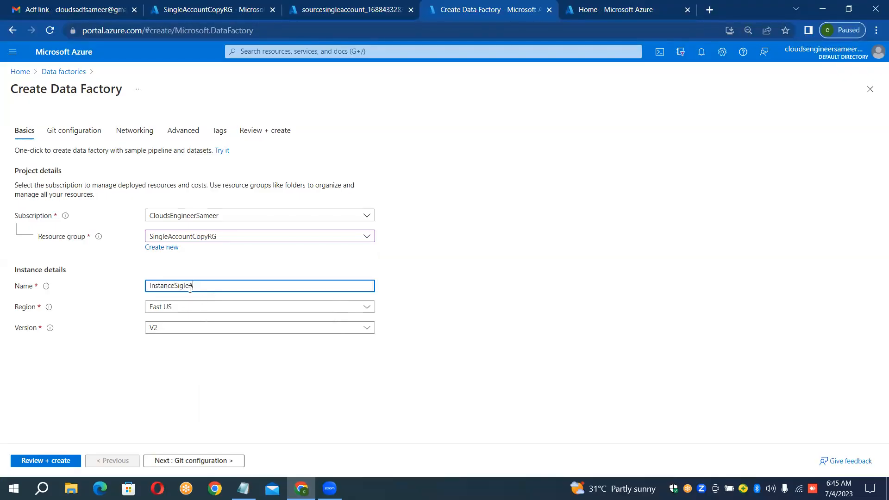
pyautogui.write('ccountCopy')
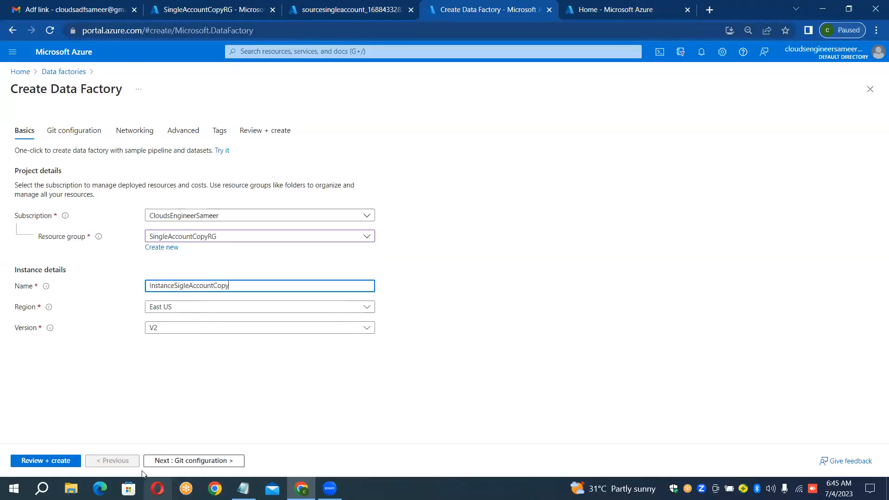
pyautogui.click(54, 460)
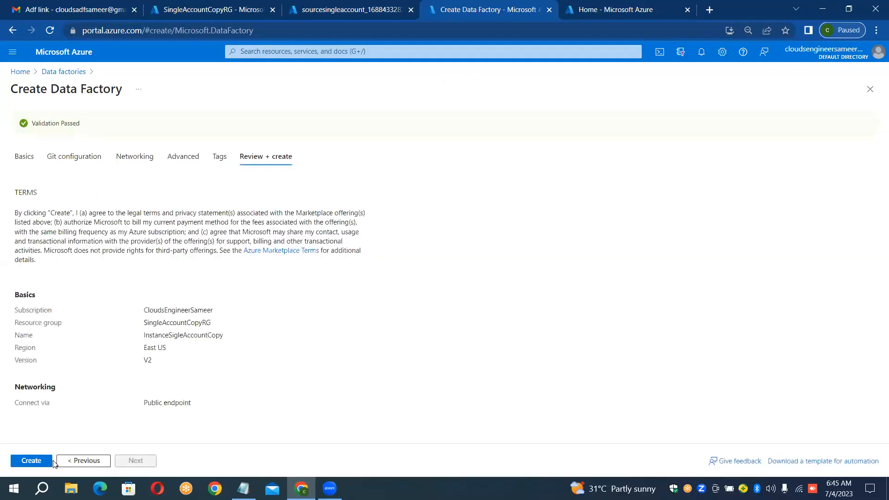
pyautogui.click(40, 462)
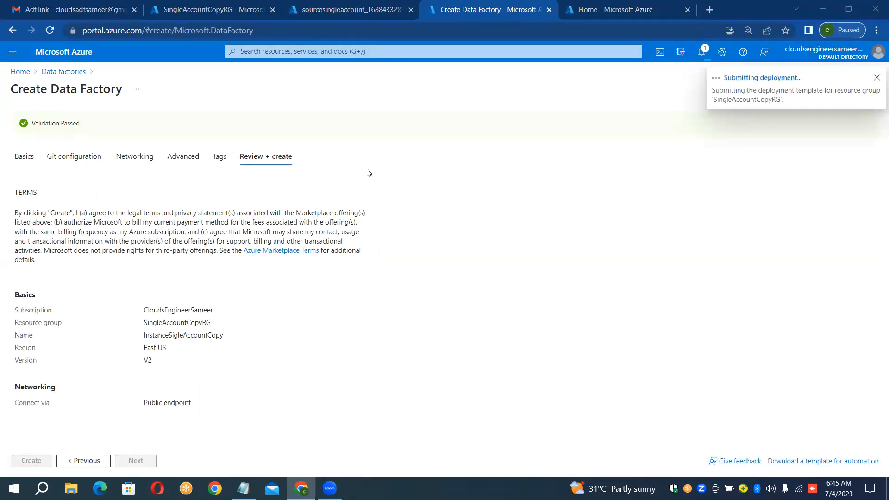
# Step: In the deployed storage account sourcesingleaccount, create two private containers named input and output
pyautogui.click(359, 8)
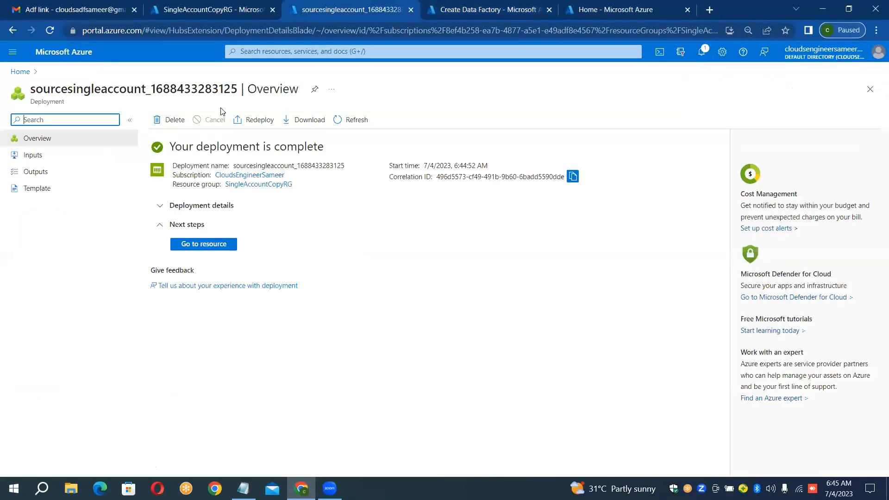
pyautogui.click(219, 248)
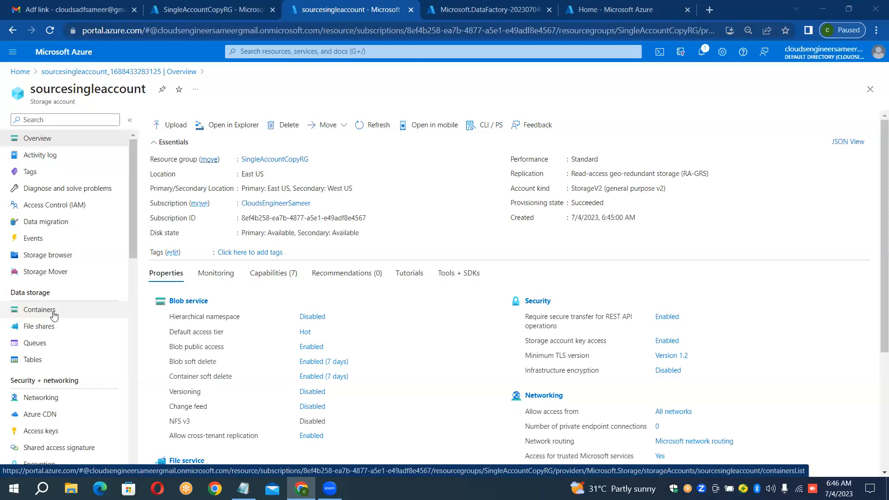
pyautogui.click(54, 316)
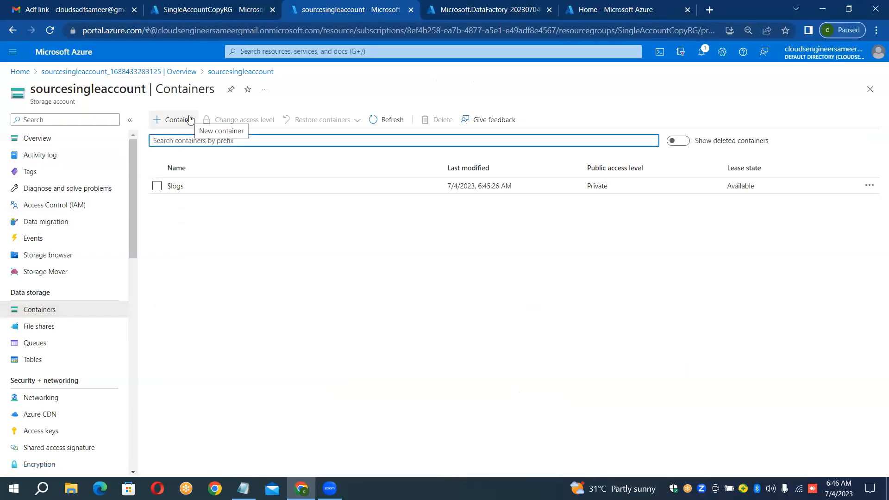
pyautogui.click(189, 119)
pyautogui.write('input')
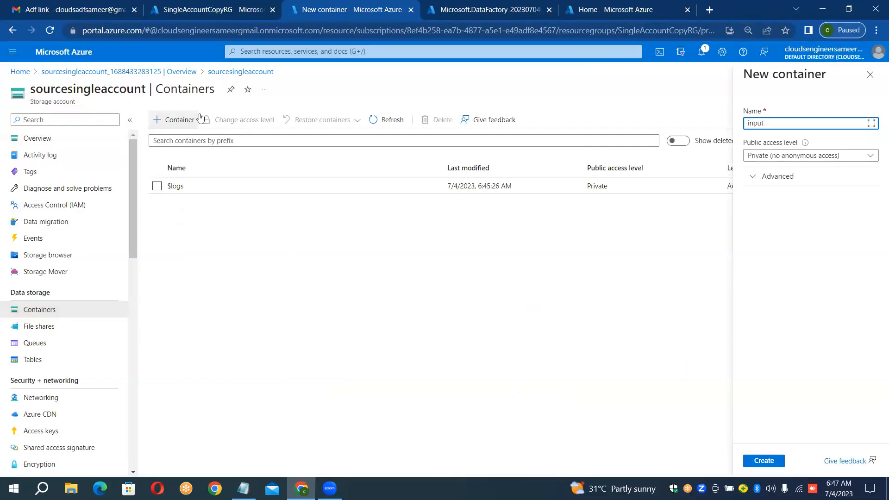
pyautogui.click(774, 462)
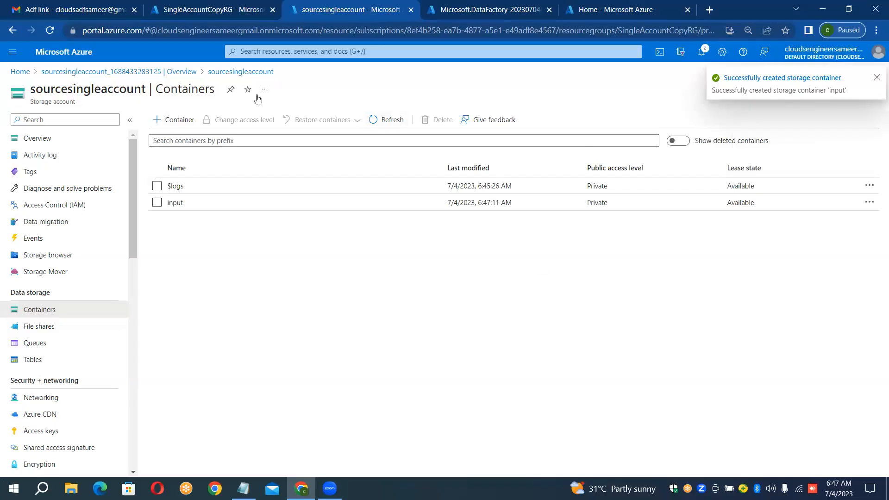
pyautogui.click(179, 121)
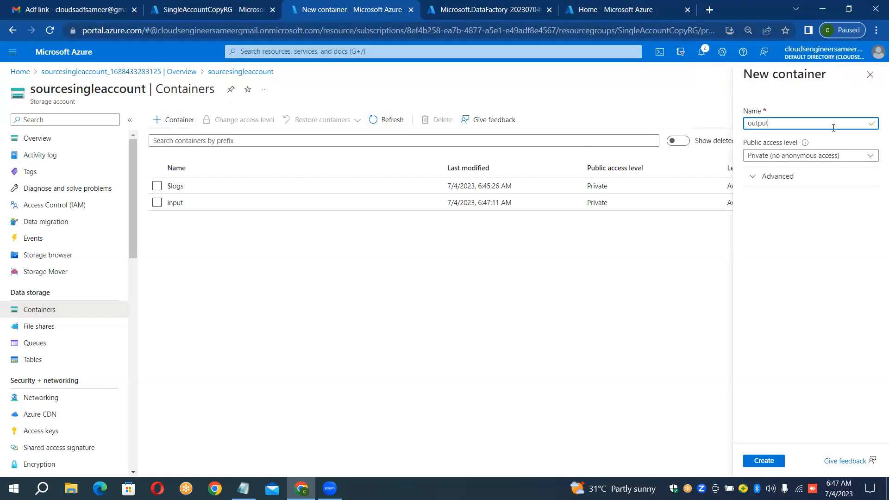
pyautogui.click(767, 460)
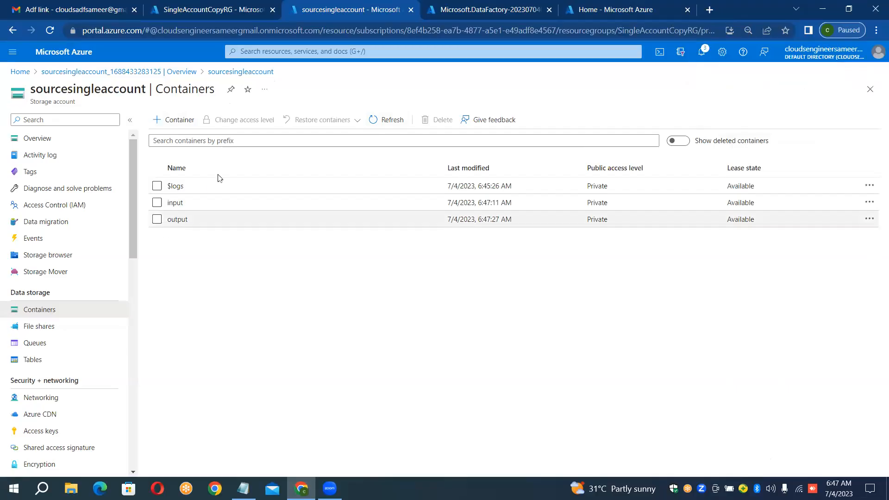
# Step: Upload airlines.csv from the Data_Files folder on the desktop into the input container
pyautogui.click(237, 202)
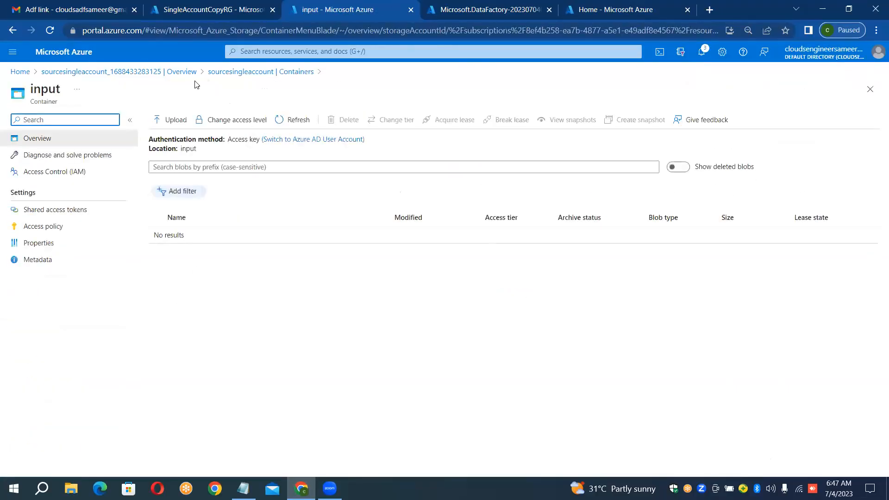
pyautogui.click(175, 120)
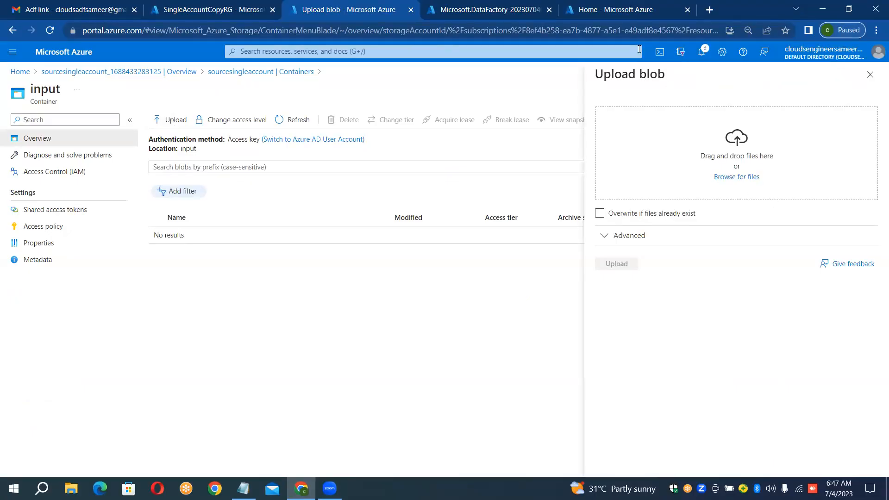
pyautogui.click(725, 180)
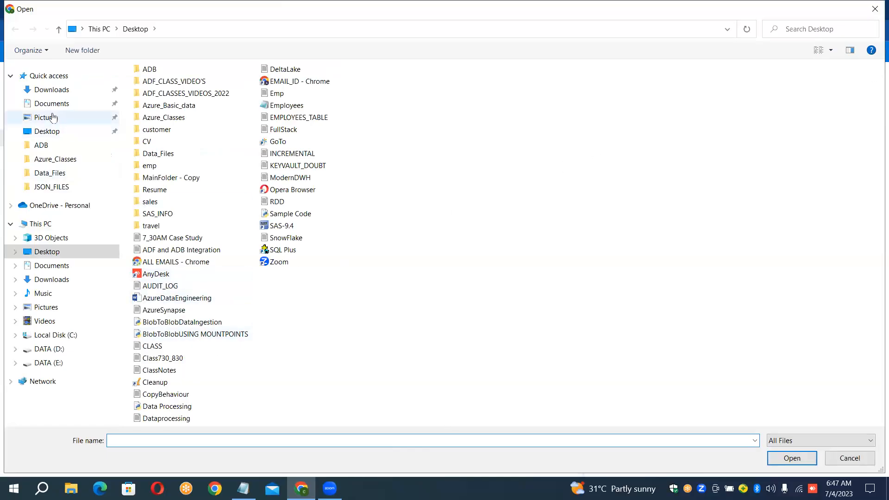
pyautogui.click(58, 172)
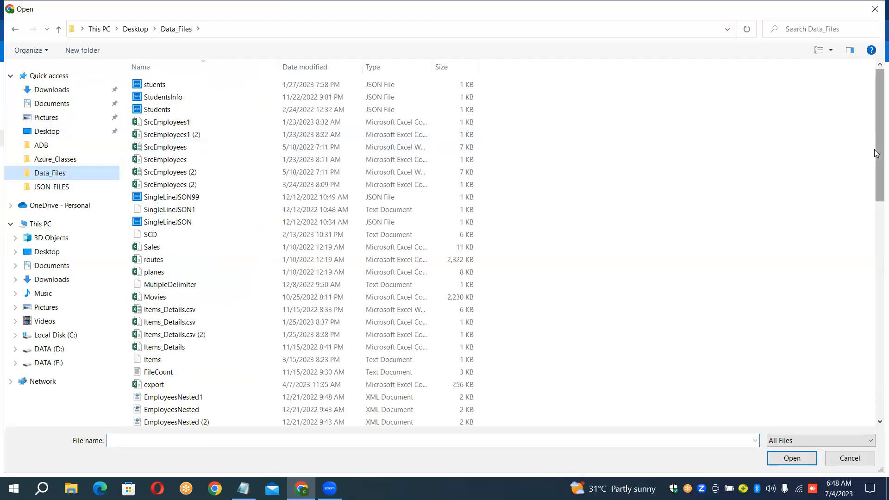
pyautogui.moveTo(876, 155); pyautogui.dragTo(876, 325)
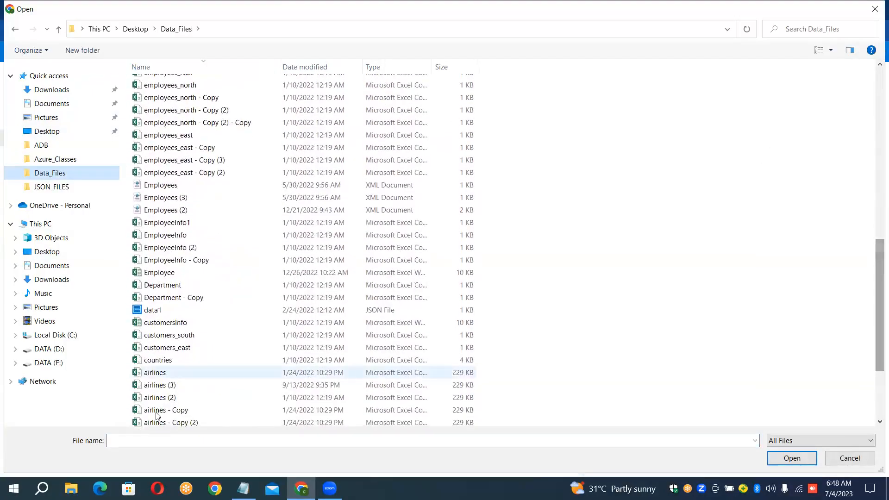
pyautogui.doubleClick(148, 374)
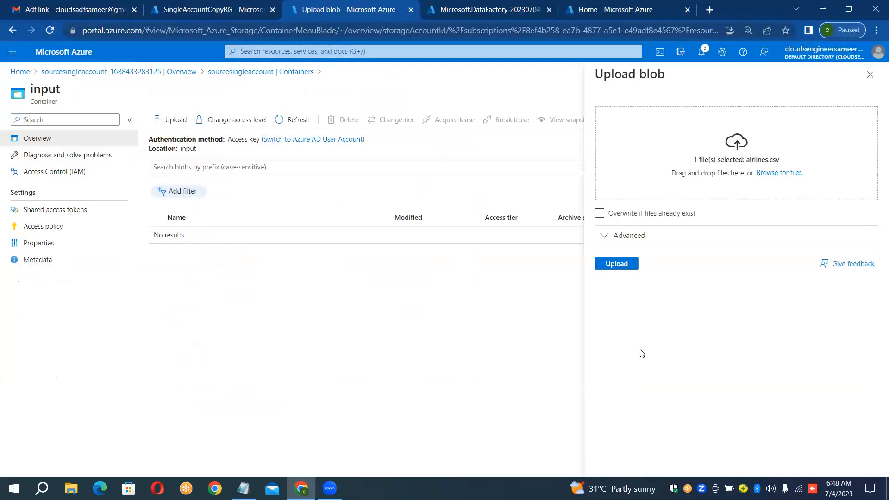
pyautogui.click(616, 264)
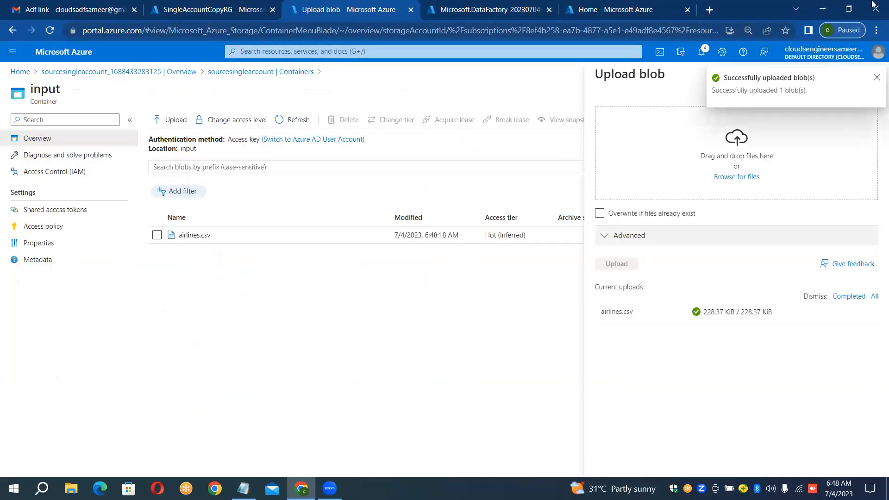
pyautogui.click(876, 79)
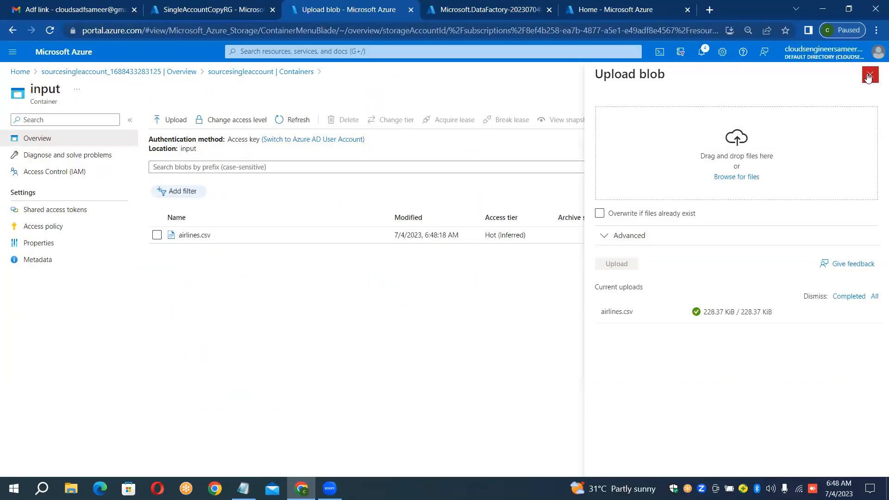
pyautogui.click(872, 78)
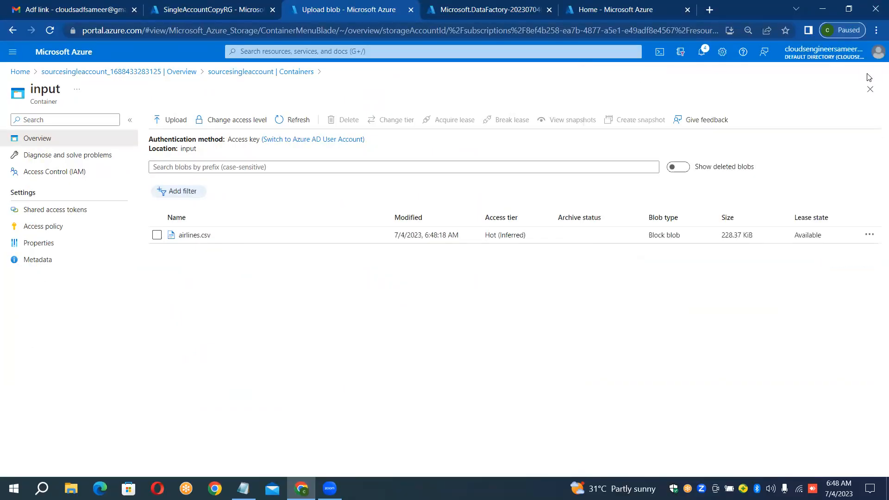
# Step: Launch Azure Data Factory Studio from the deployed InstanceSigleAccountCopy data factory and return to the input container's browser tab
pyautogui.click(500, 10)
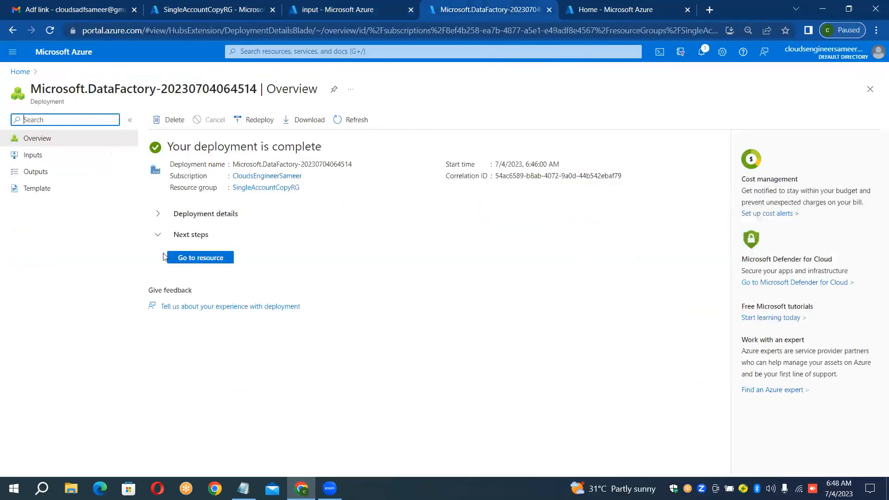
pyautogui.click(198, 259)
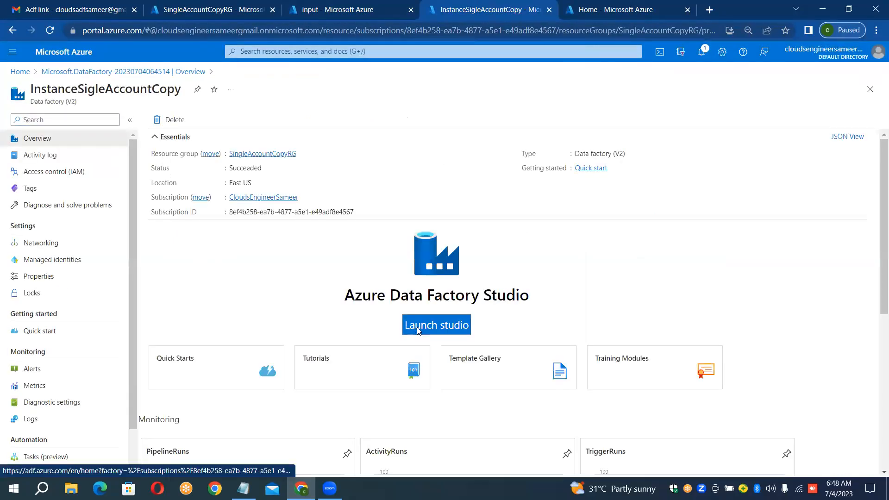
pyautogui.click(418, 330)
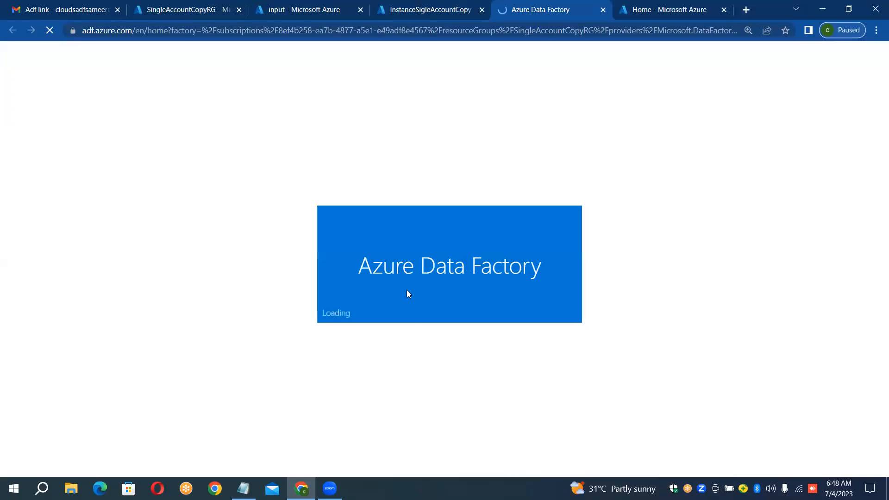
pyautogui.click(436, 6)
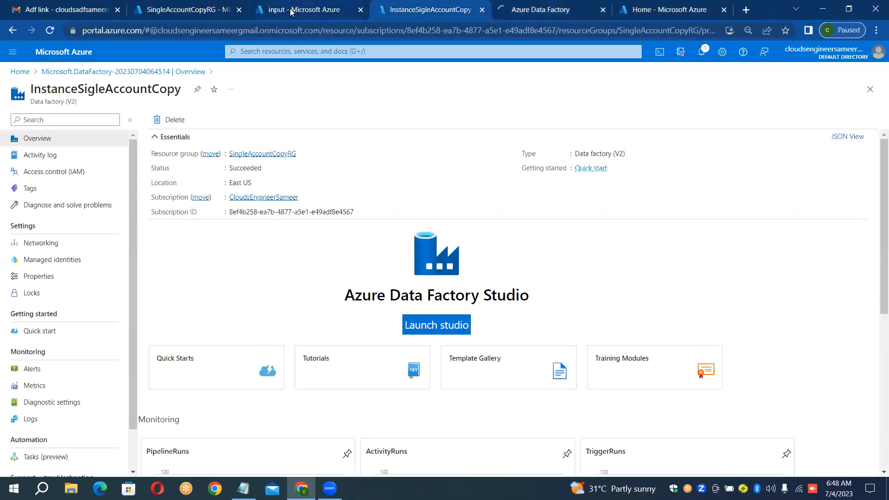
pyautogui.hotkey('ctrl', 'shift', 'Tab')
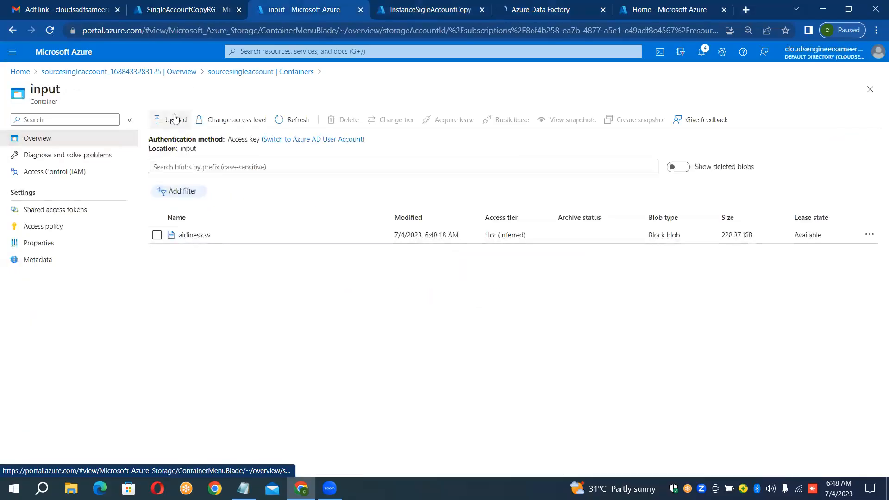
# Step: Check the contents of the output and input containers in the sourcesingleaccount storage account, and return to its container list
pyautogui.click(300, 73)
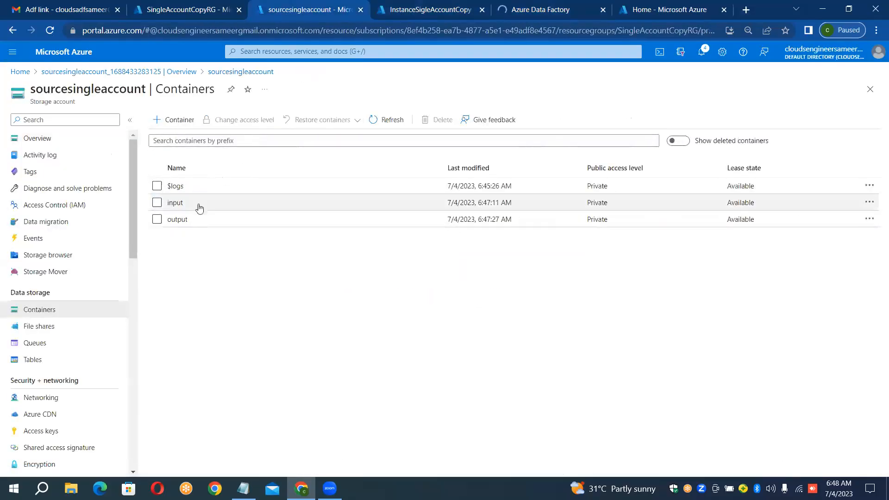
pyautogui.click(191, 221)
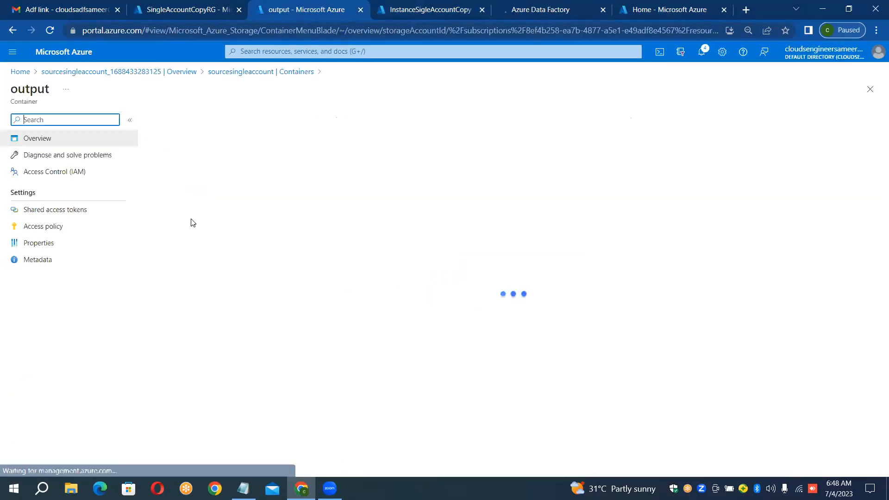
pyautogui.click(400, 7)
pyautogui.click(325, 6)
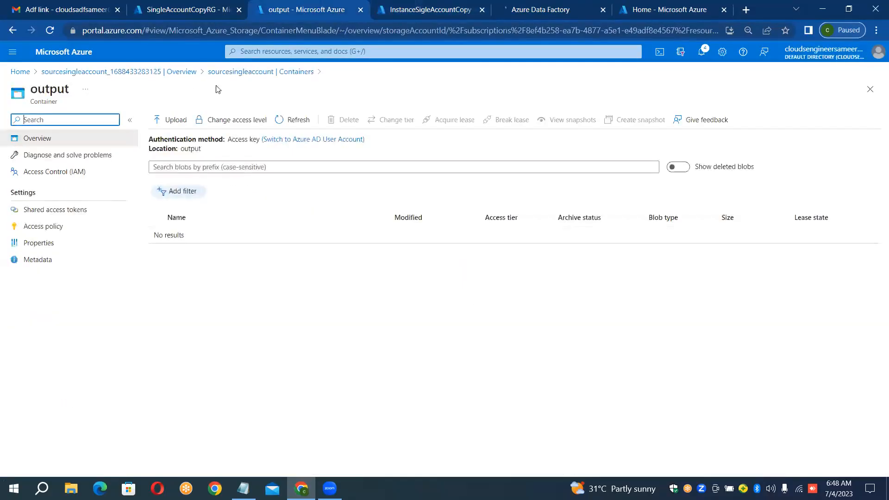
pyautogui.click(302, 73)
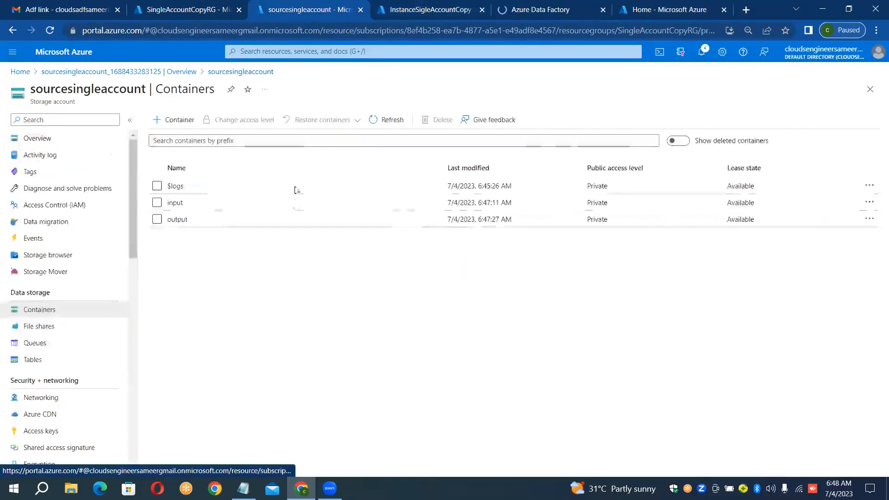
pyautogui.click(176, 202)
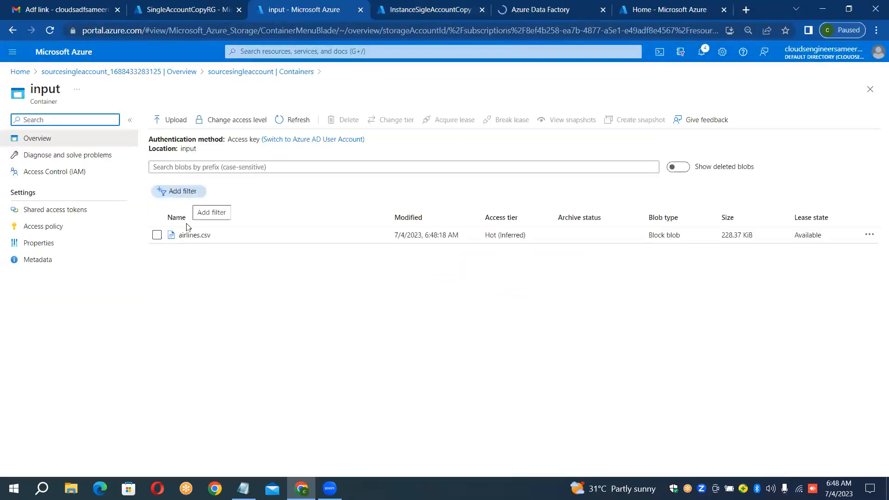
pyautogui.click(302, 73)
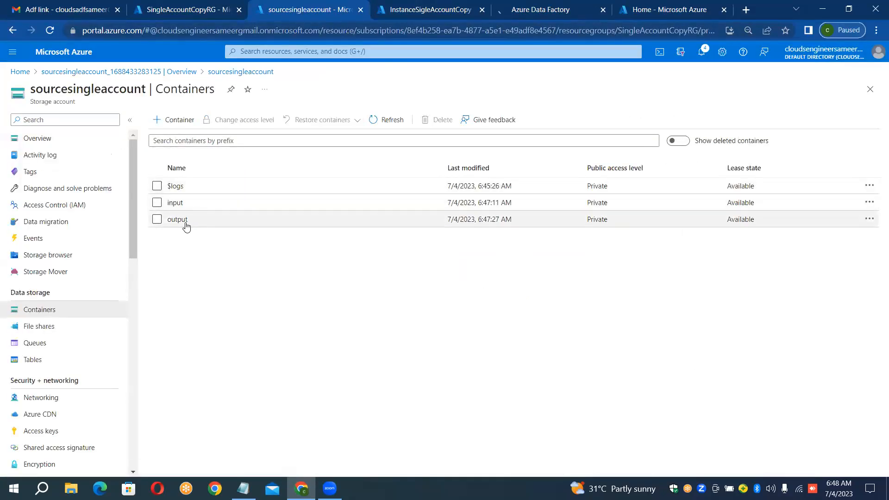
# Step: In the InstanceSigleAccountCopy studio's browser tab, start a new linked service for the Azure Blob Storage data store
pyautogui.click(431, 9)
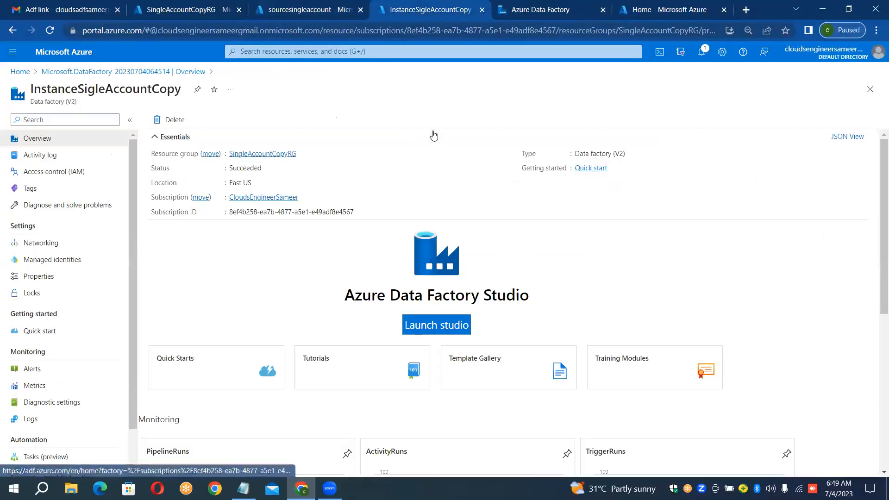
pyautogui.click(550, 4)
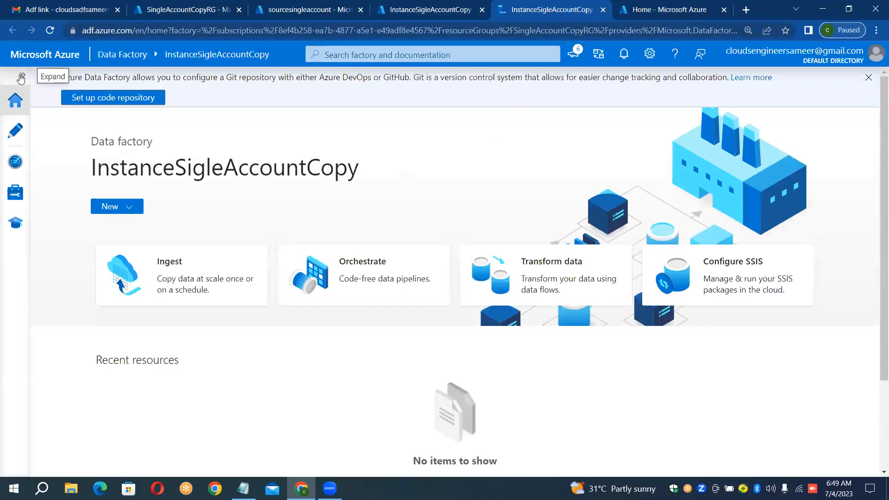
pyautogui.click(20, 77)
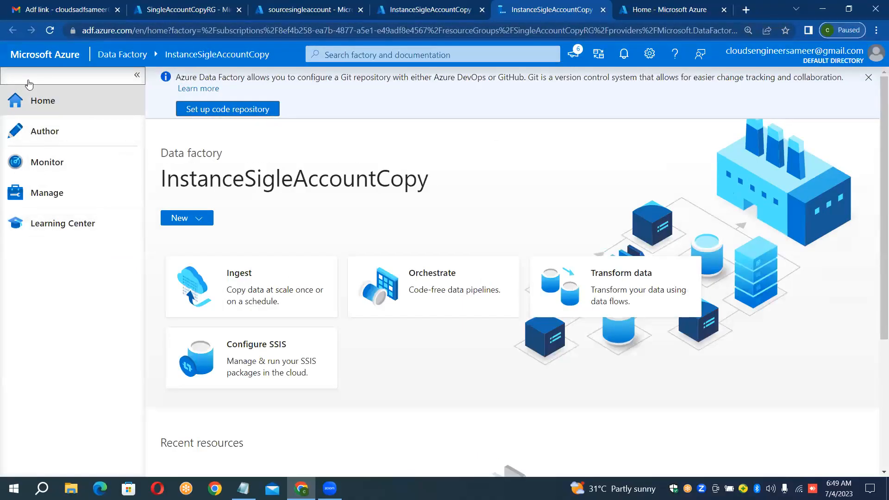
pyautogui.click(34, 198)
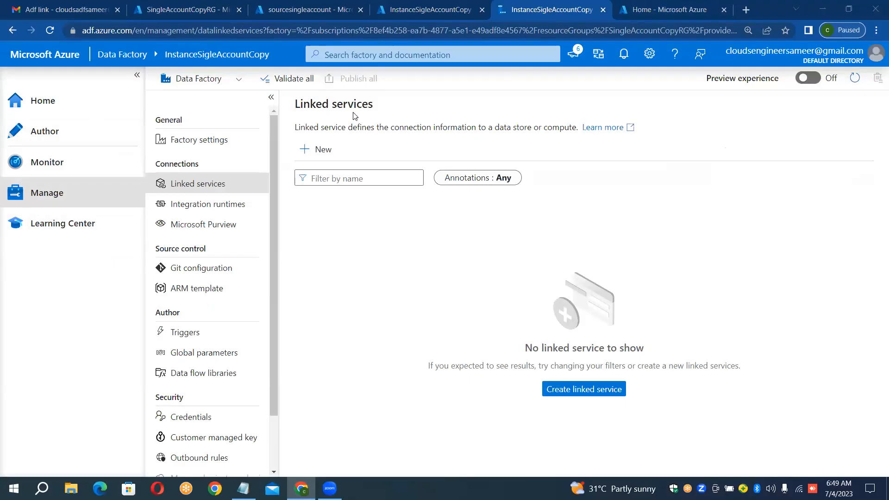
pyautogui.click(310, 152)
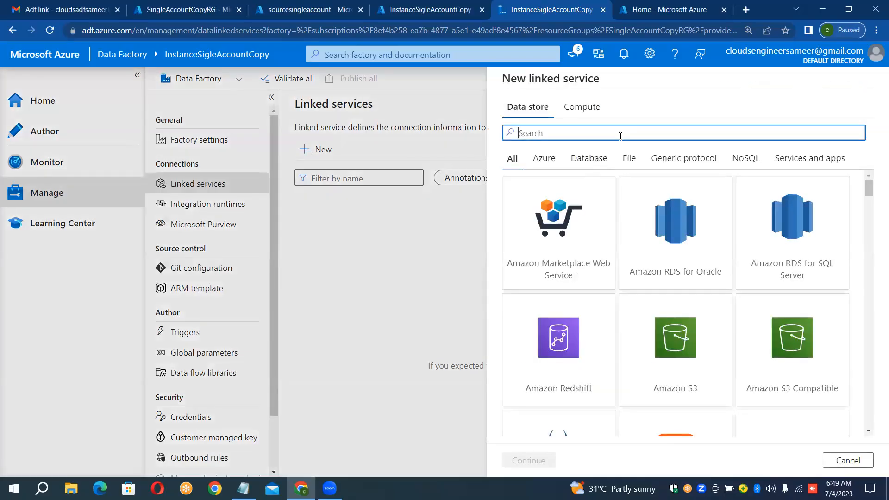
pyautogui.write('blob')
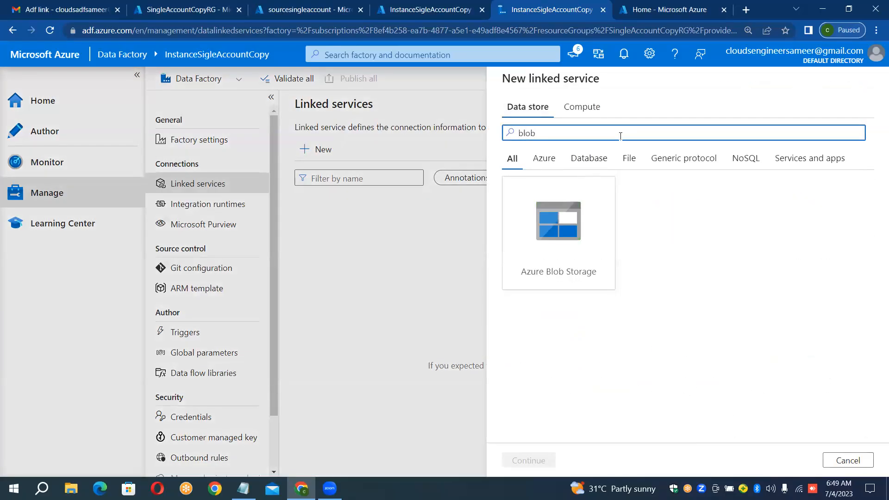
pyautogui.doubleClick(545, 243)
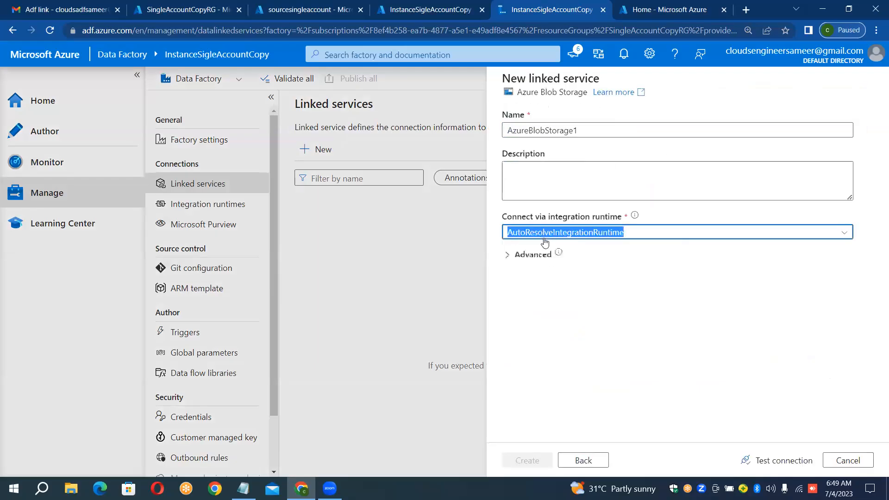
# Step: Name the new linked service LS_BLOB_SOURCE_SINK
pyautogui.click(608, 132)
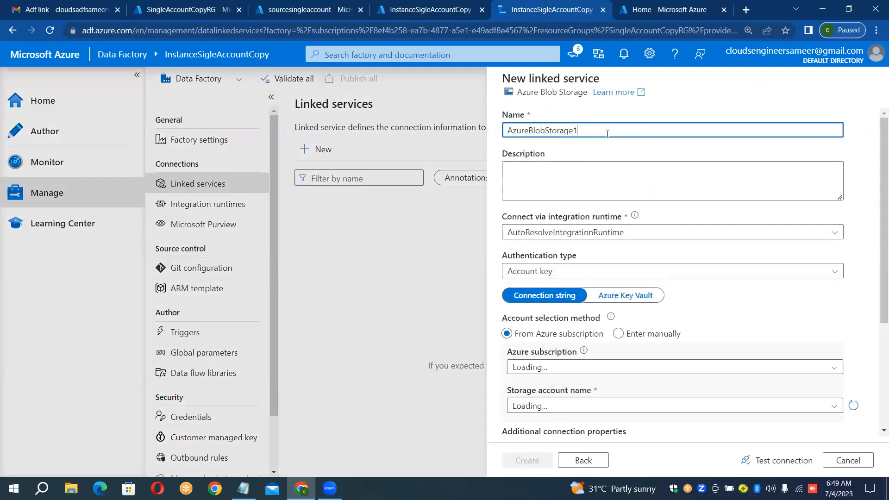
pyautogui.hotkey('ctrl', 'a')
pyautogui.press('BackSpace')
pyautogui.write('L')
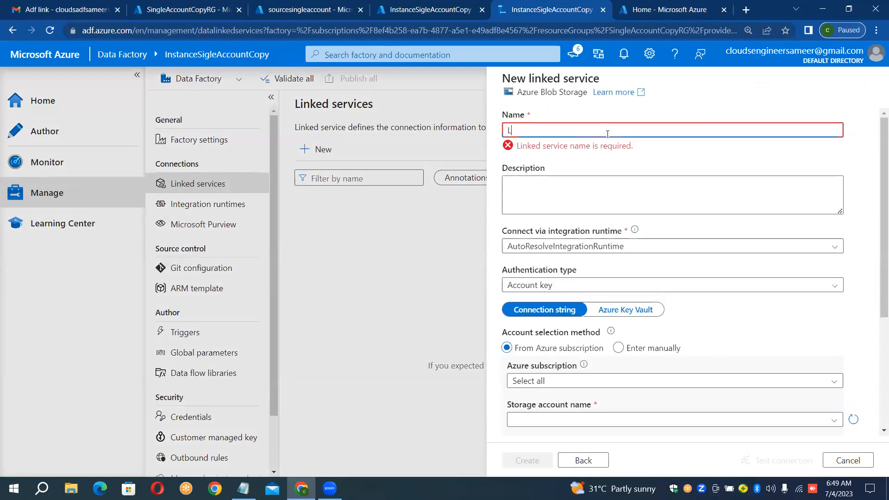
pyautogui.write('S_BLOB_SOURCE_SINK')
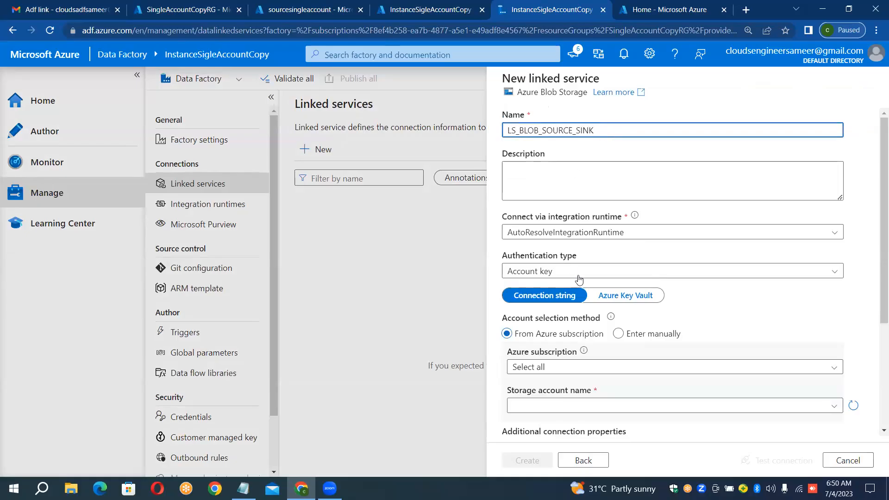
# Step: Select the Azure subscription and the storage account sourcesingleaccount for the linked service
pyautogui.click(638, 368)
pyautogui.click(601, 402)
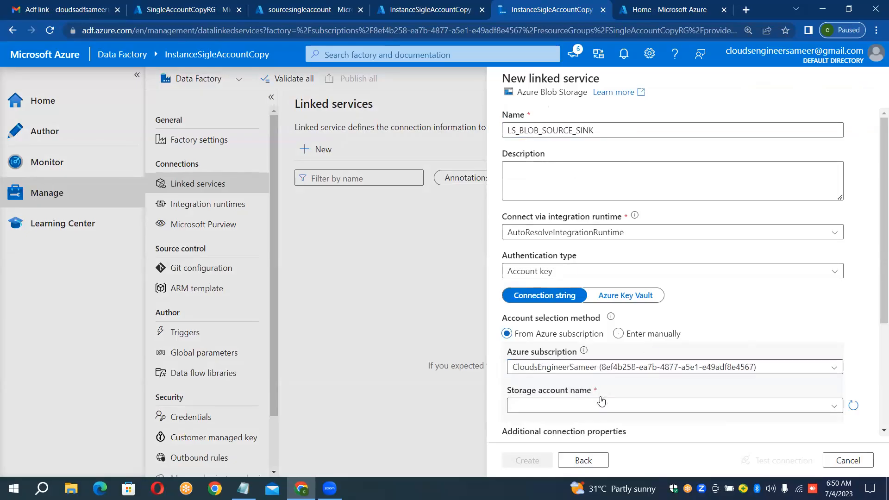
pyautogui.click(600, 405)
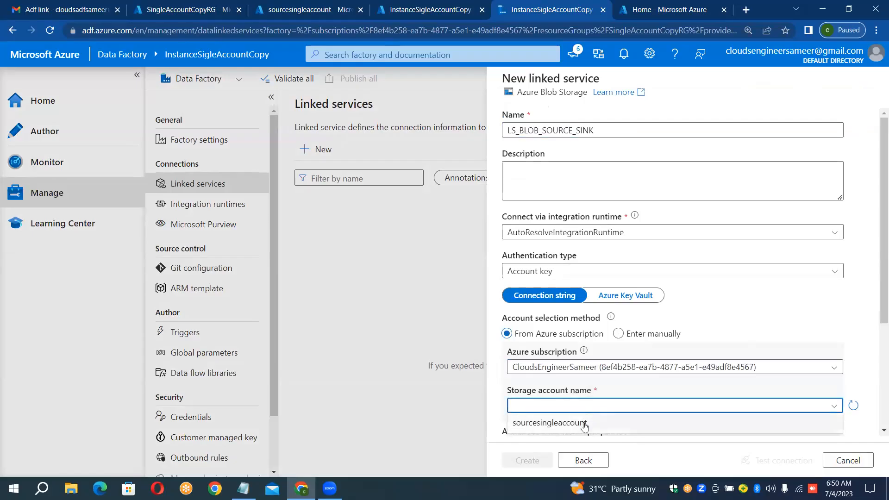
pyautogui.click(583, 423)
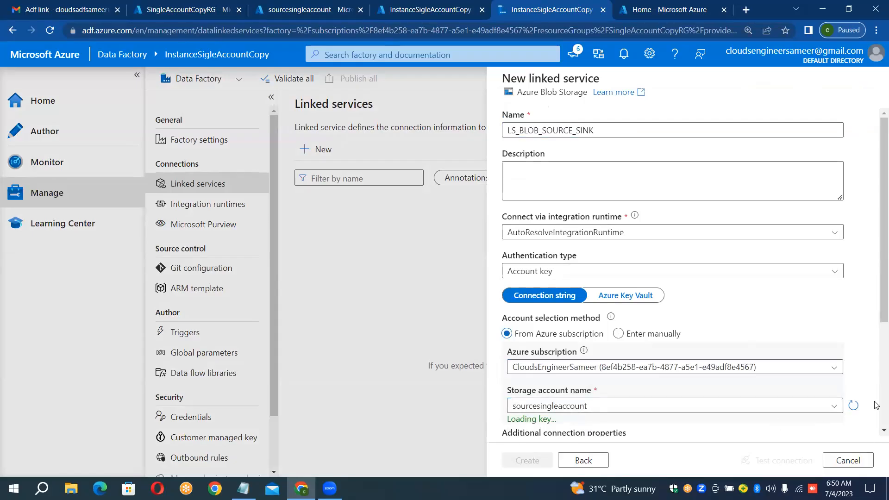
# Step: Test the connection to the linked service and create it
pyautogui.scroll(-3, 876, 439)
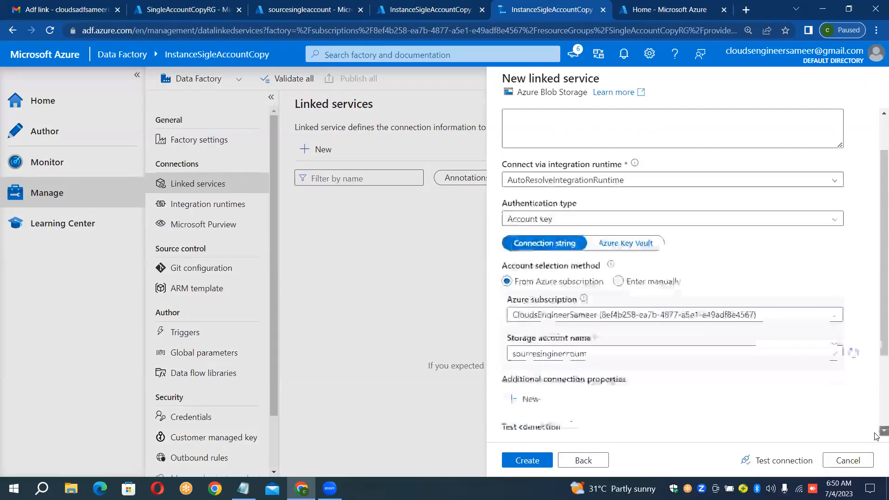
pyautogui.scroll(-1, 877, 436)
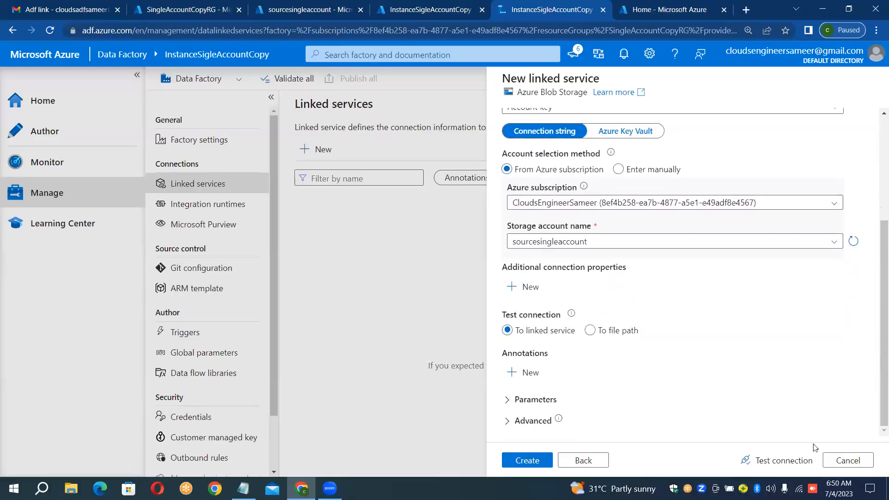
pyautogui.click(793, 463)
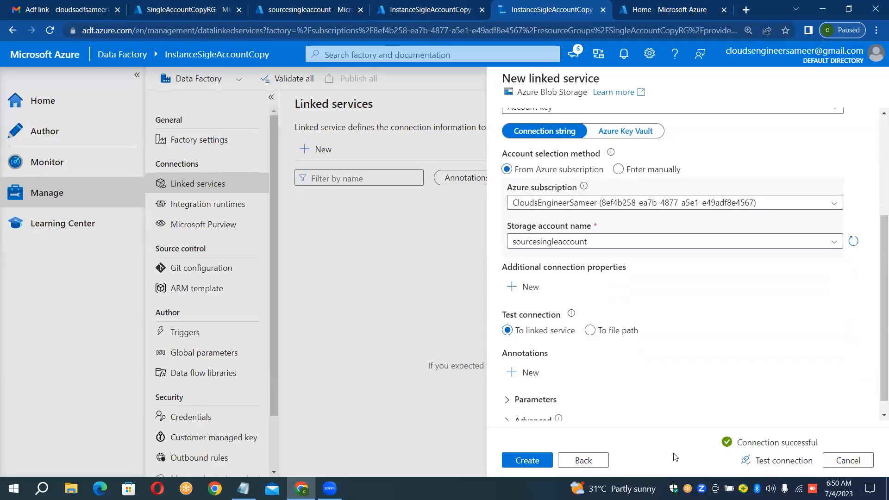
pyautogui.click(535, 459)
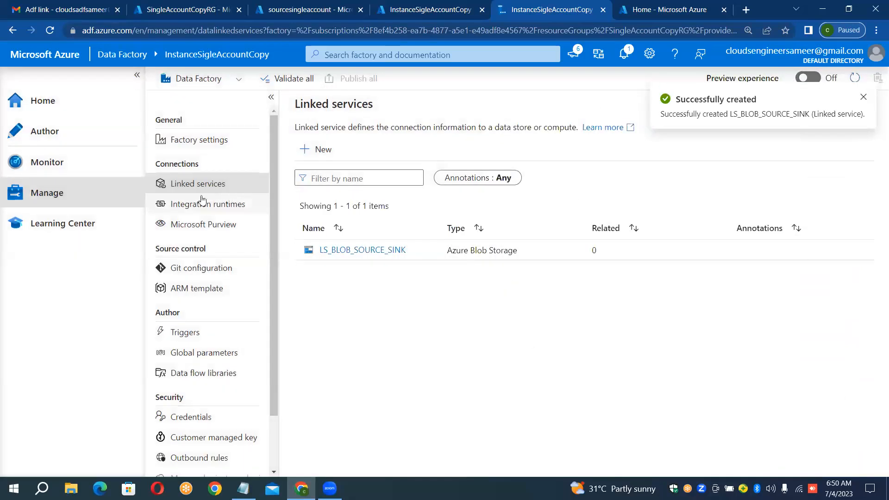
# Step: In the factory's authoring area, start a new dataset on Azure Blob Storage with the DelimitedText format
pyautogui.click(90, 134)
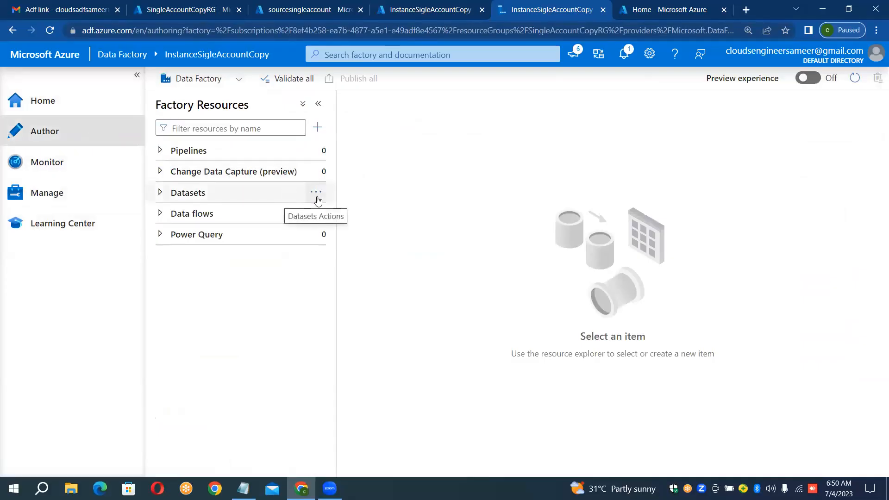
pyautogui.click(316, 198)
pyautogui.click(362, 215)
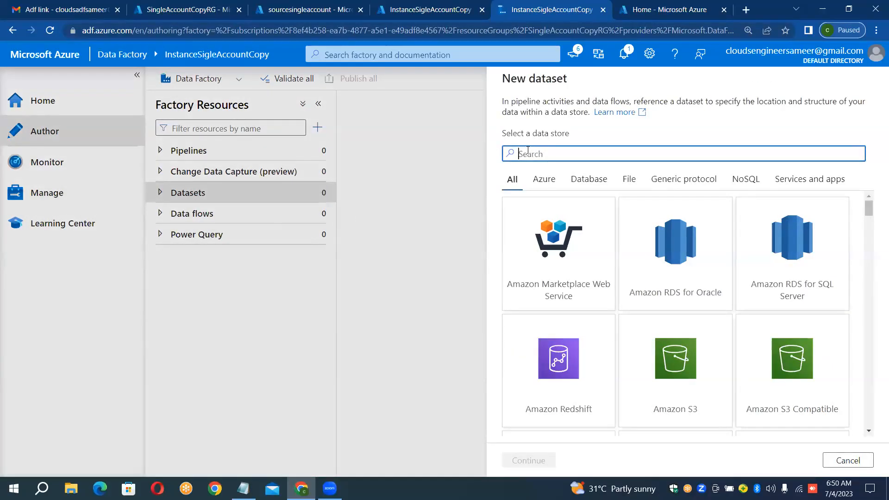
pyautogui.write('blob')
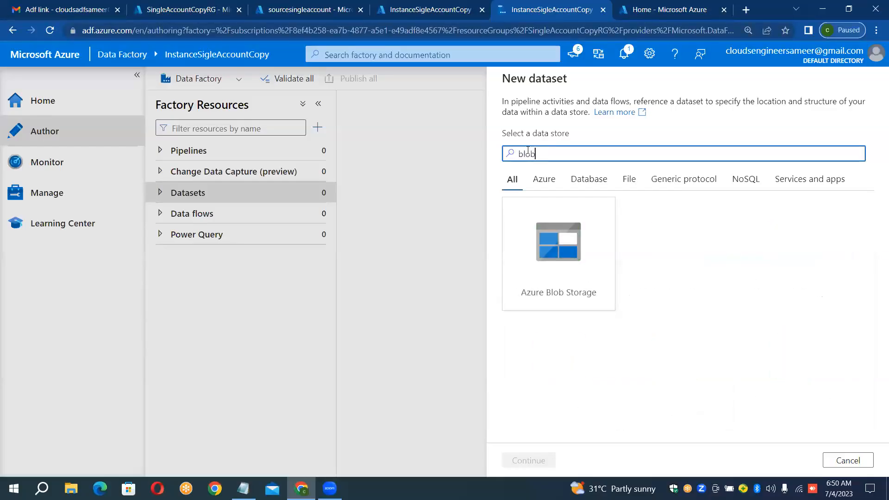
pyautogui.doubleClick(556, 227)
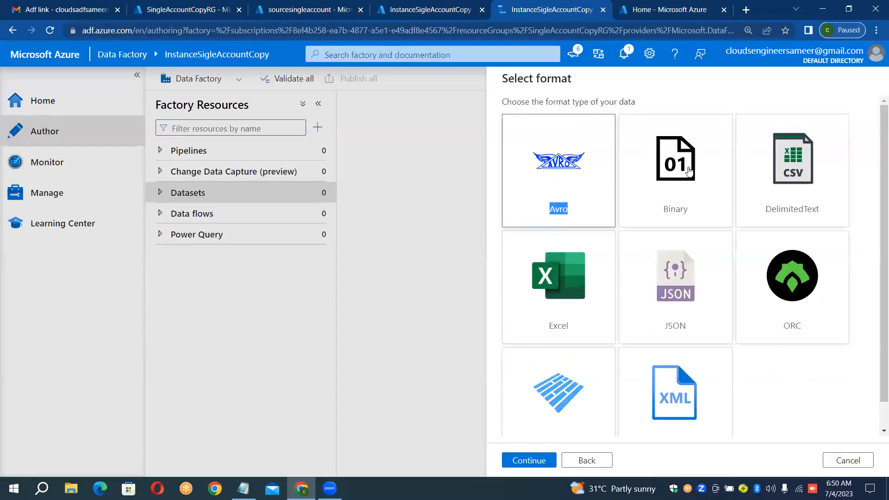
pyautogui.doubleClick(793, 162)
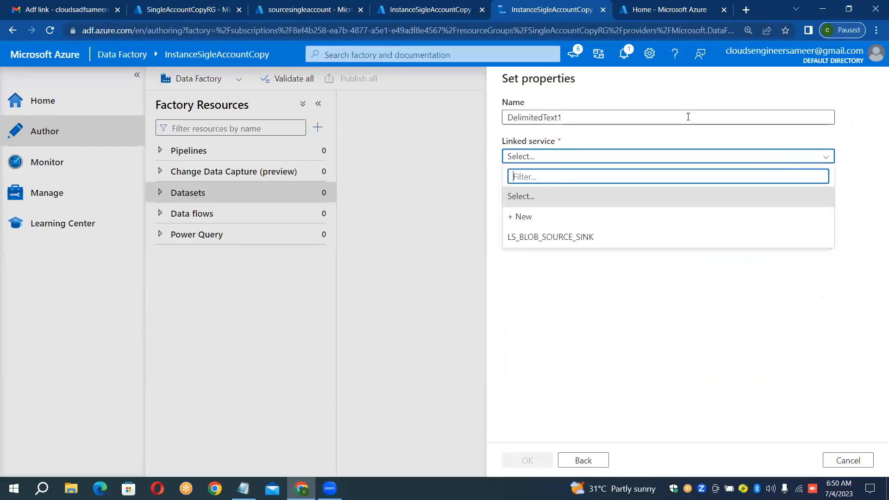
# Step: Name the dataset DS_BLOB_SOURCE and assign it the linked service LS_BLOB_SOURCE_SINK
pyautogui.click(662, 119)
pyautogui.hotkey('ctrl', 'a')
pyautogui.press('BackSpace')
pyautogui.write('DS_')
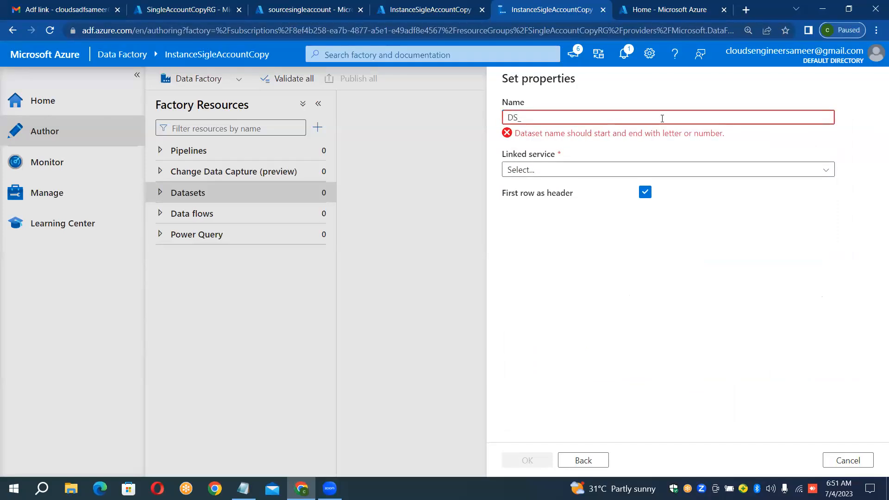
pyautogui.write('BLOB_SOURCE')
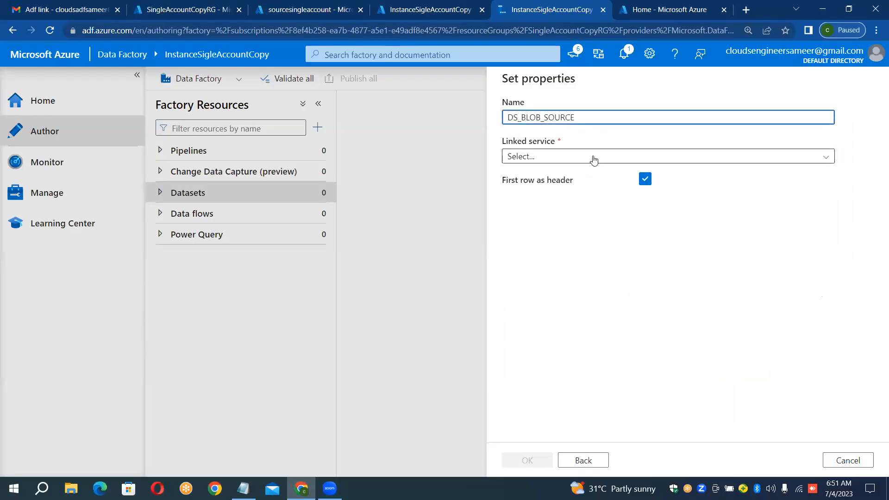
pyautogui.click(594, 160)
pyautogui.click(571, 238)
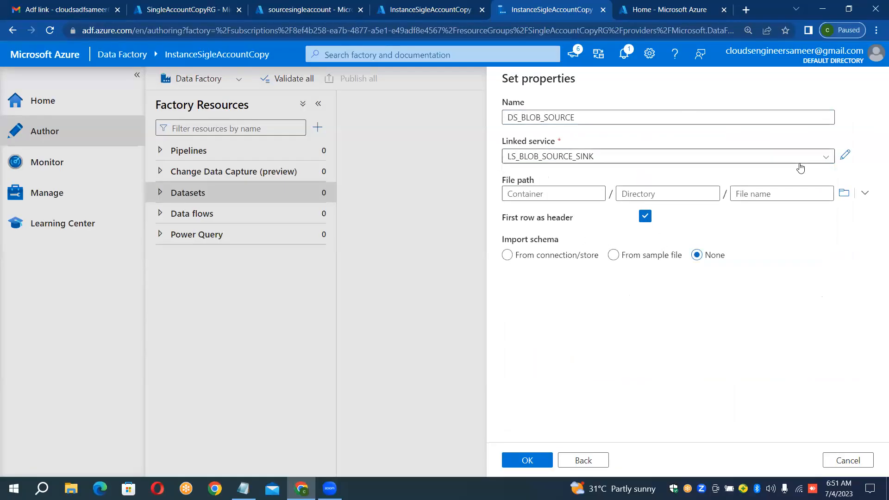
# Step: Set the dataset's file path to airlines.csv in the input container and create the dataset
pyautogui.click(845, 194)
pyautogui.doubleClick(605, 147)
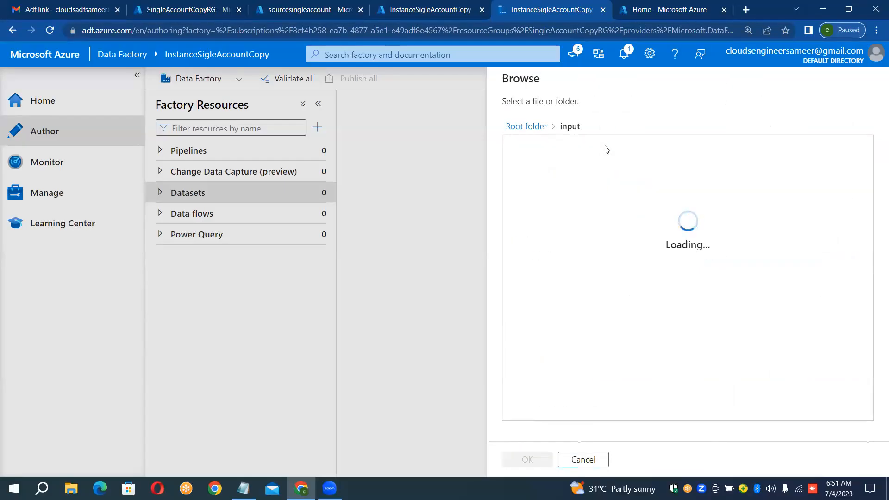
pyautogui.doubleClick(591, 147)
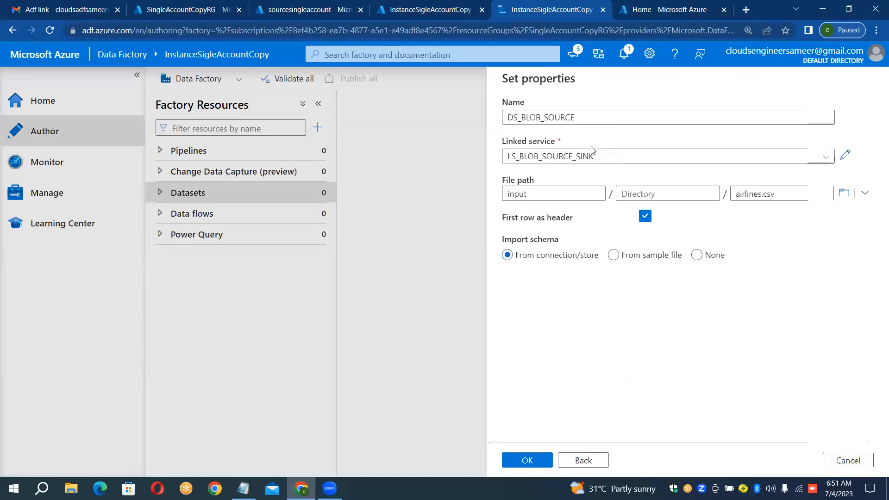
pyautogui.click(539, 460)
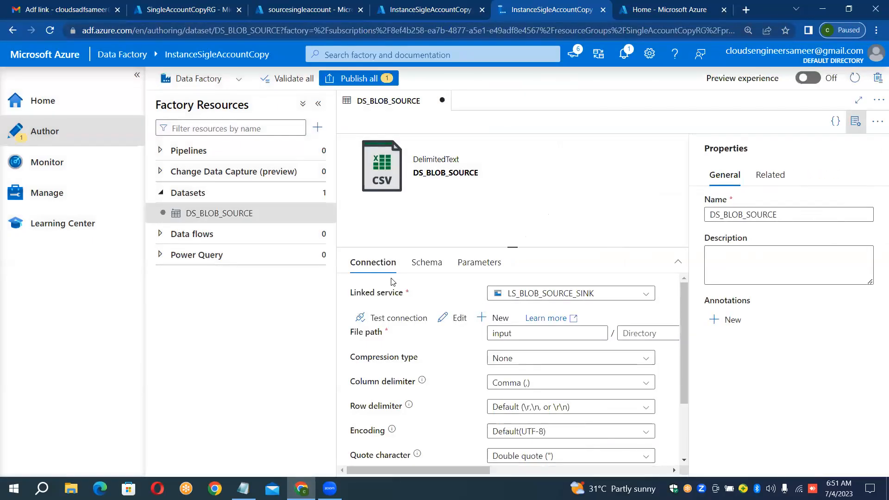
# Step: Start another new dataset on Azure Blob Storage with the DelimitedText format
pyautogui.click(323, 194)
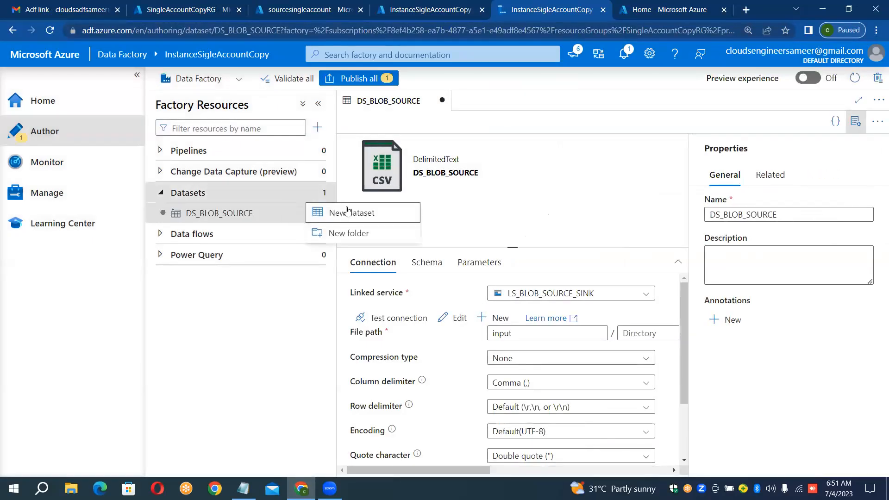
pyautogui.click(348, 212)
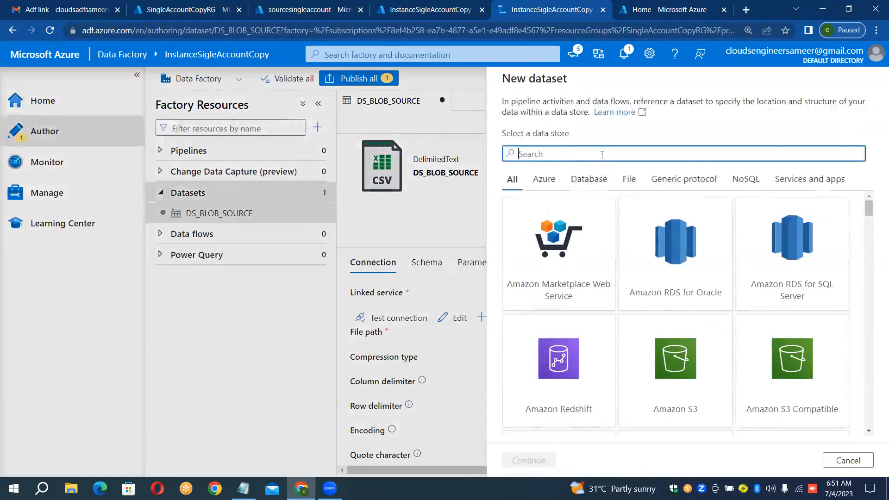
pyautogui.write('blob')
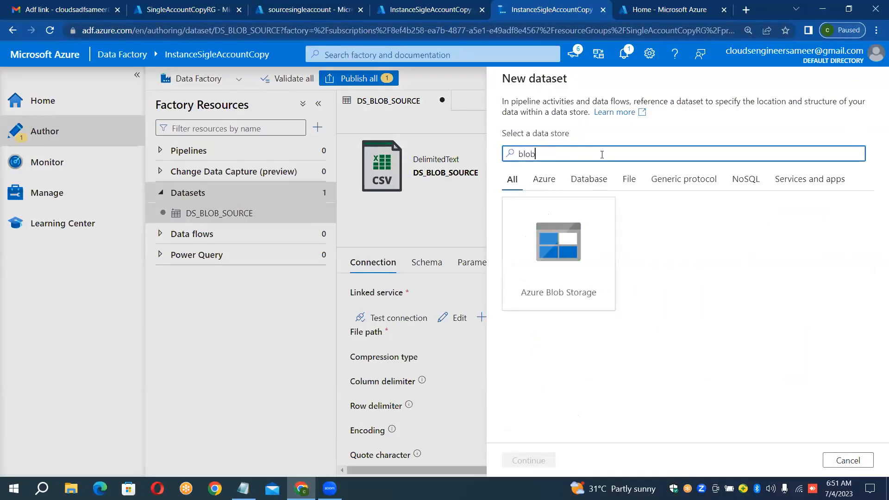
pyautogui.doubleClick(591, 222)
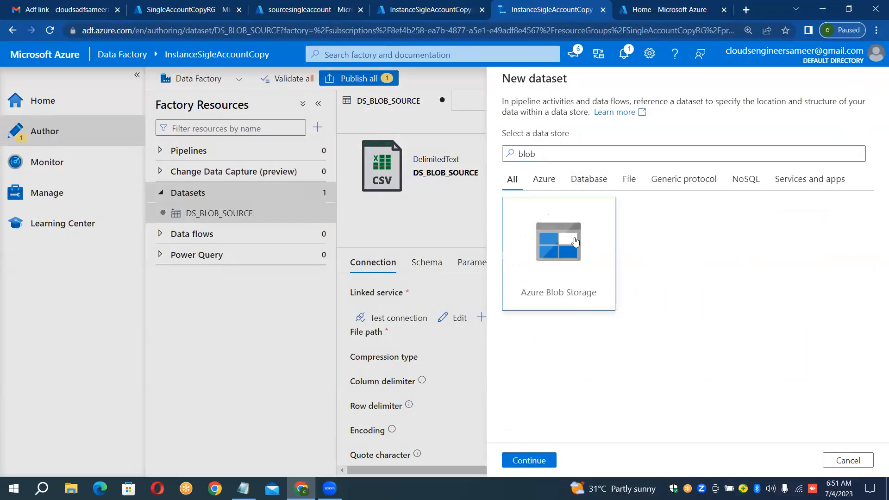
pyautogui.doubleClick(771, 174)
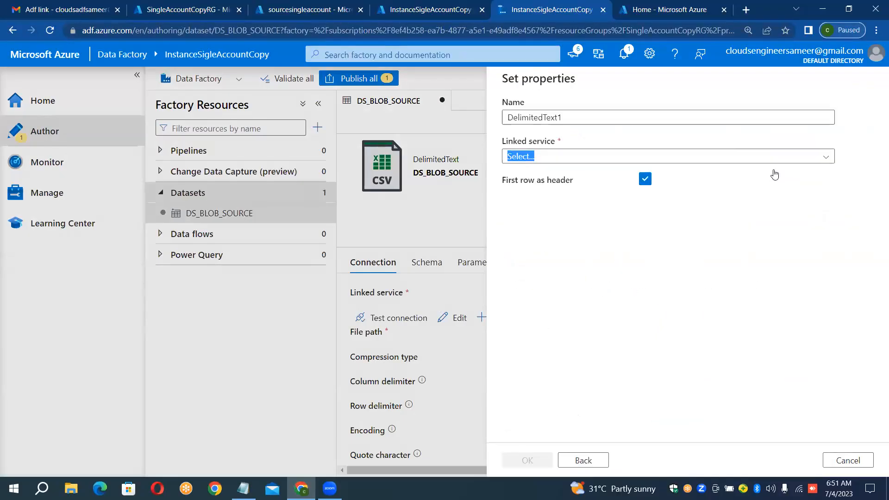
# Step: Name the new dataset DS_BLOB_SINK and assign it the linked service LS_BLOB_SOURCE_SINK
pyautogui.click(698, 117)
pyautogui.hotkey('ctrl', 'a')
pyautogui.press('BackSpace')
pyautogui.write('DS_')
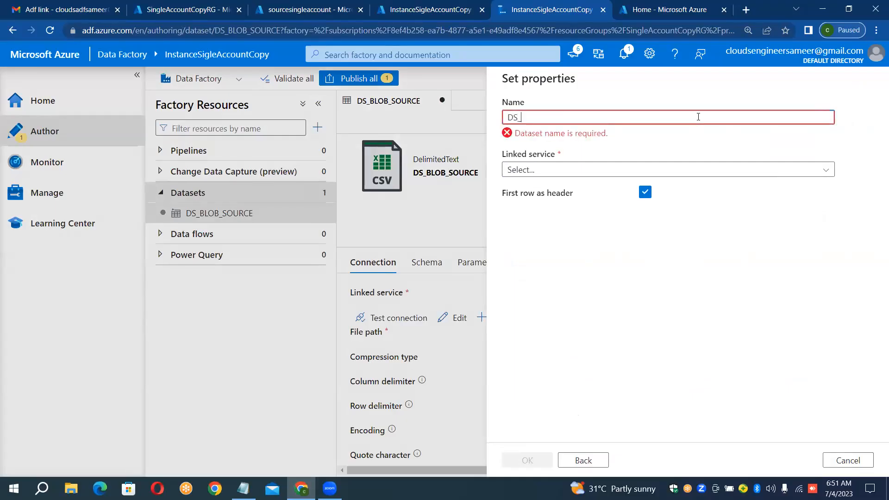
pyautogui.write('S')
pyautogui.write('BLOB_')
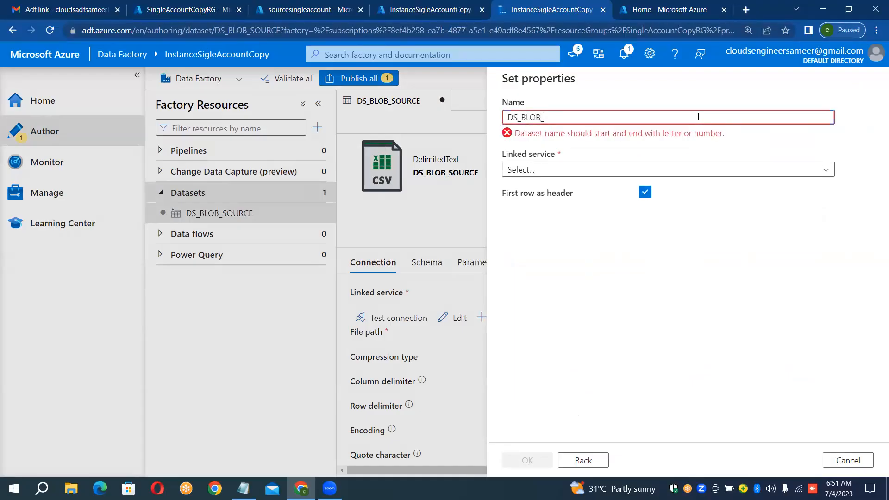
pyautogui.write('SINK')
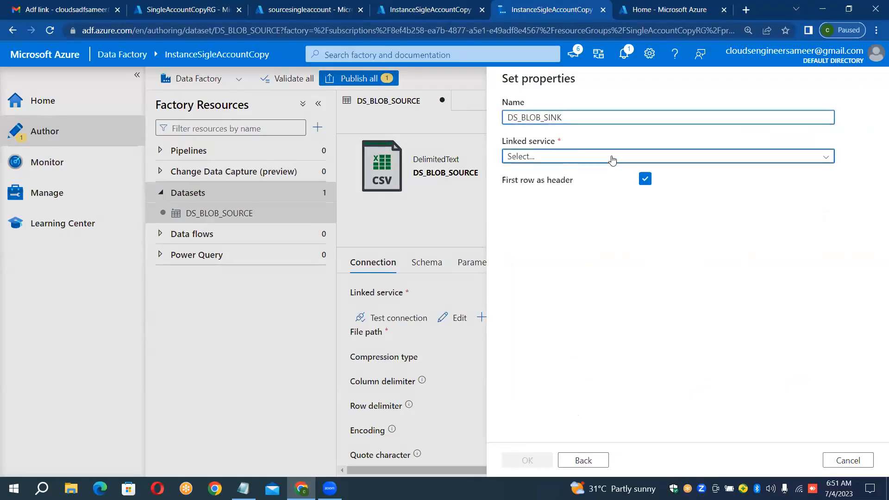
pyautogui.click(611, 157)
pyautogui.click(548, 237)
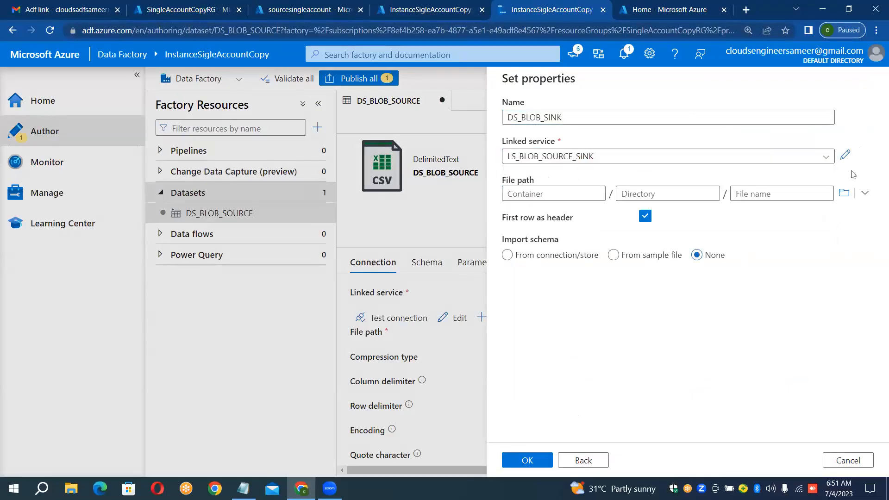
# Step: Set the sink dataset's file path to the output container and create the dataset
pyautogui.click(843, 194)
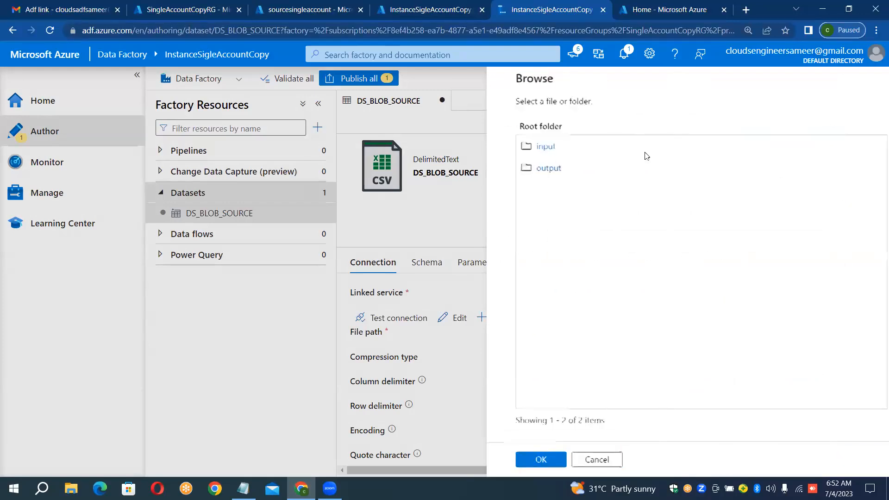
pyautogui.click(545, 169)
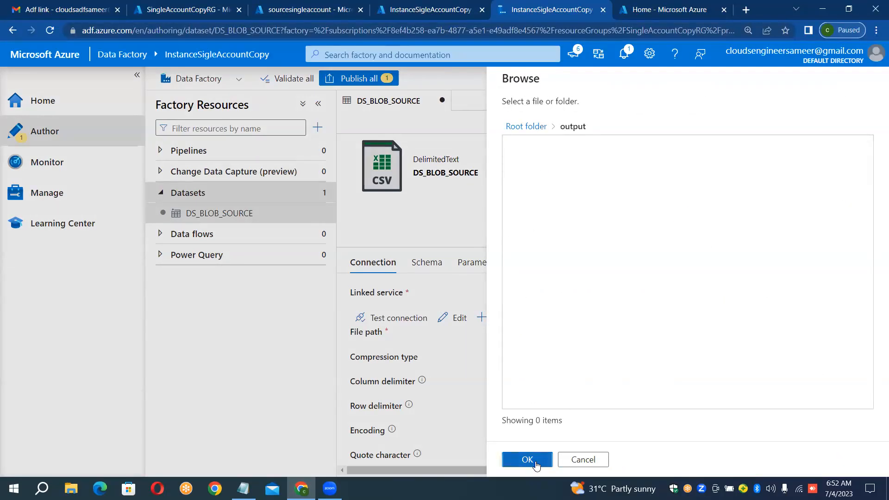
pyautogui.click(536, 465)
pyautogui.click(537, 464)
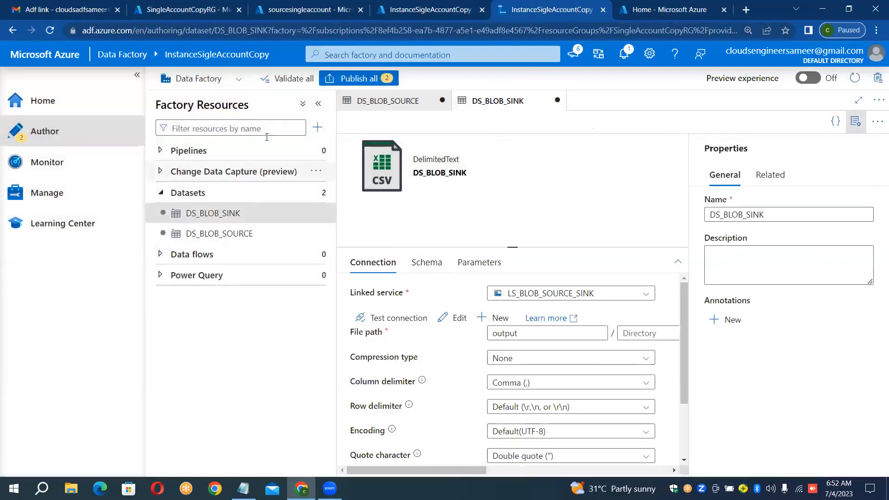
# Step: Create a new pipeline named PL_BLOB_BLOB_COPY_USING_SINGLE_ACCOUNT and hide its properties
pyautogui.click(325, 151)
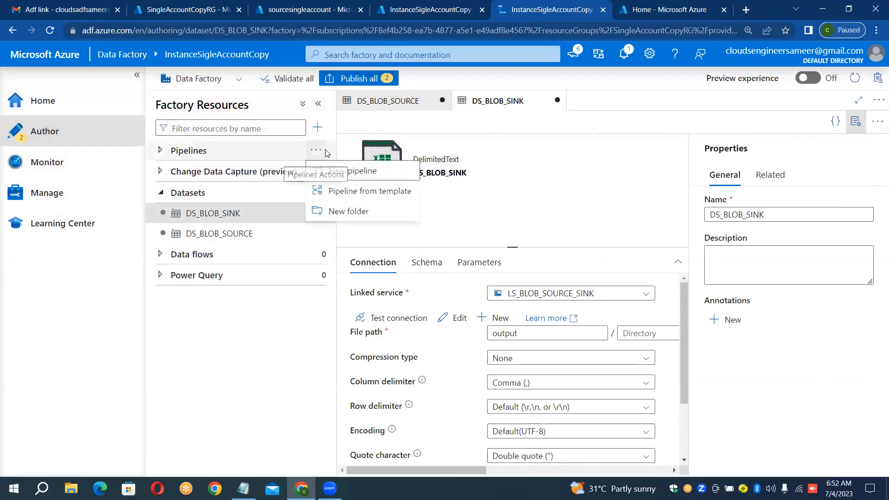
pyautogui.click(358, 178)
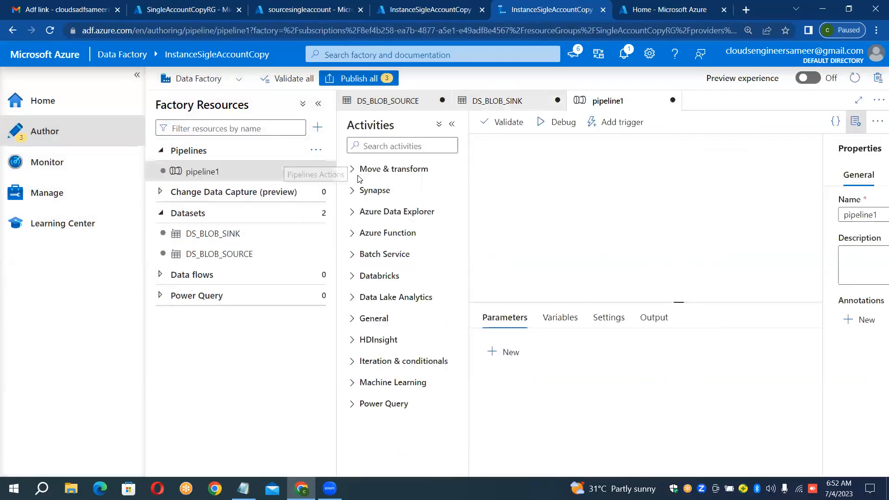
pyautogui.click(805, 216)
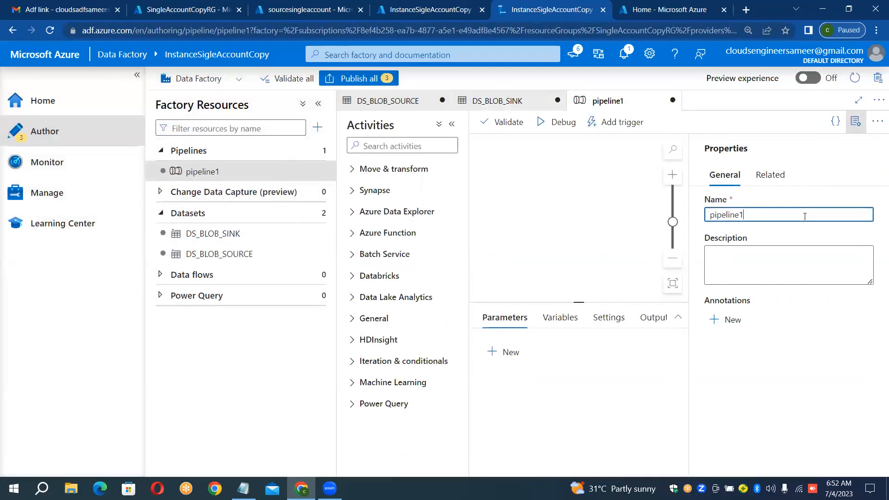
pyautogui.hotkey('ctrl', 'a')
pyautogui.press('BackSpace')
pyautogui.write('P')
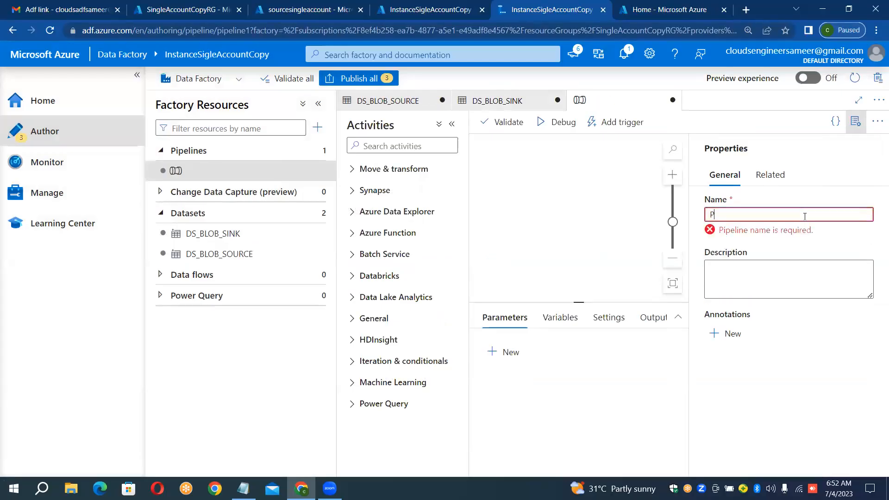
pyautogui.write('L_')
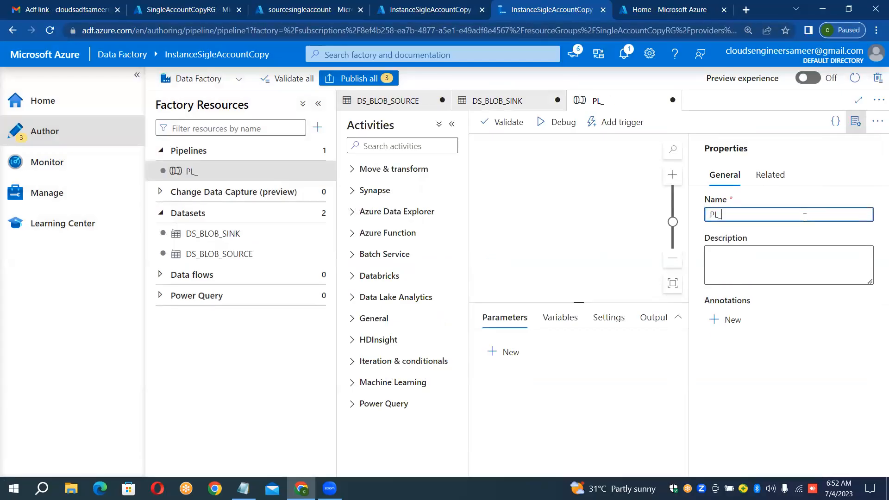
pyautogui.write('BLOB ')
pyautogui.write('BLOB_COPY_USING')
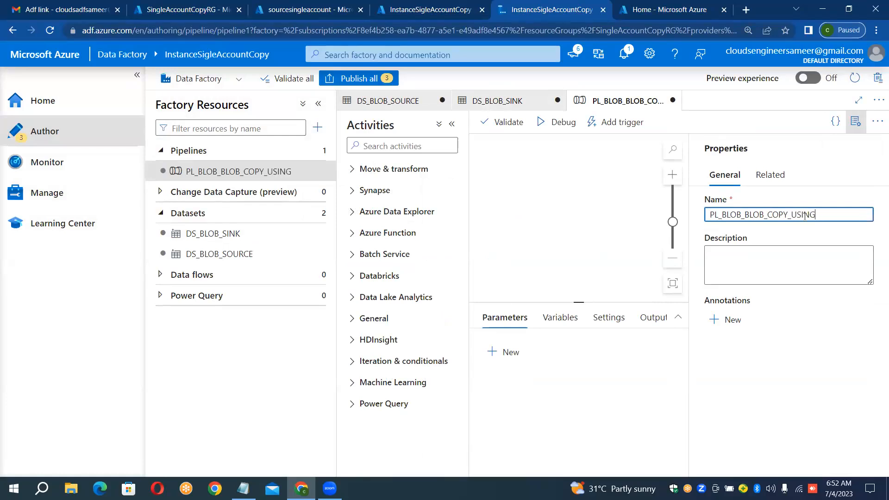
pyautogui.write('_SINGLE_ACCOUNT')
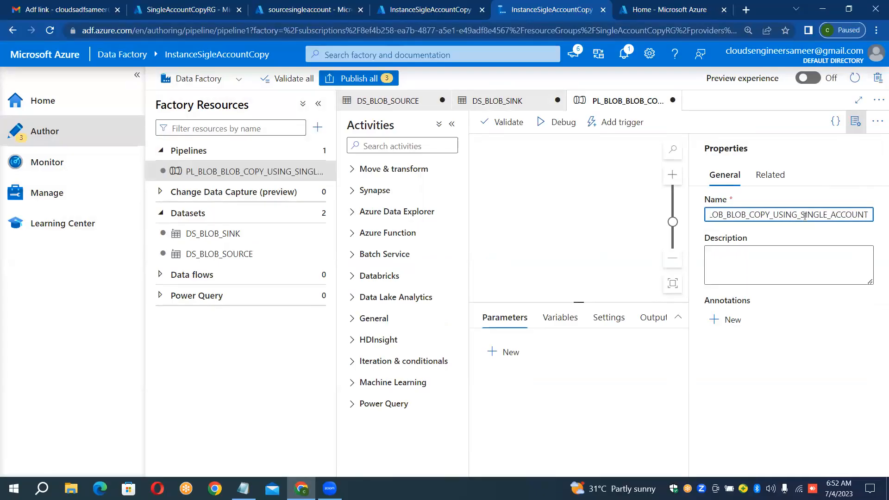
pyautogui.click(855, 121)
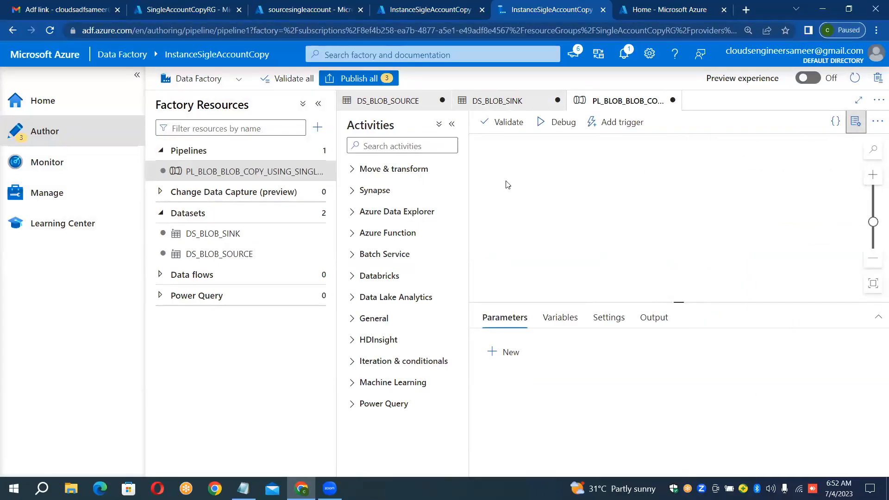
# Step: Add a Copy data activity to the pipeline and set its source dataset to DS_BLOB_SOURCE
pyautogui.click(353, 169)
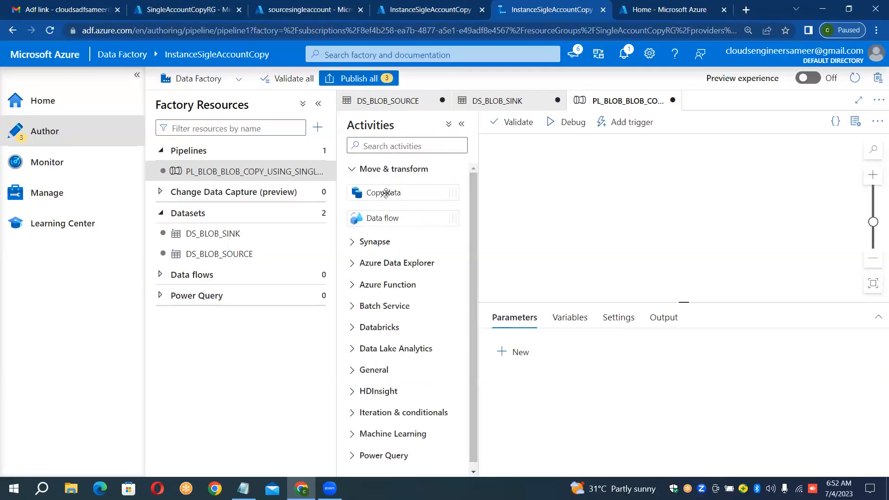
pyautogui.moveTo(386, 192); pyautogui.dragTo(592, 197)
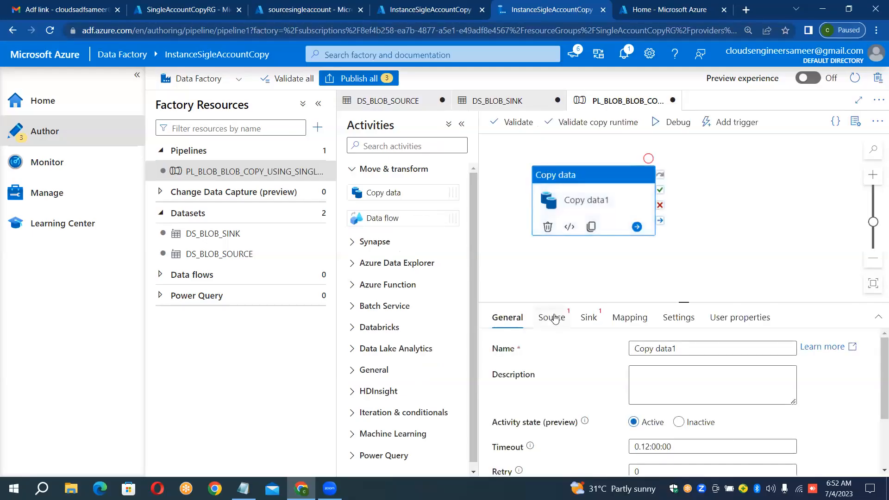
pyautogui.click(553, 318)
pyautogui.click(632, 352)
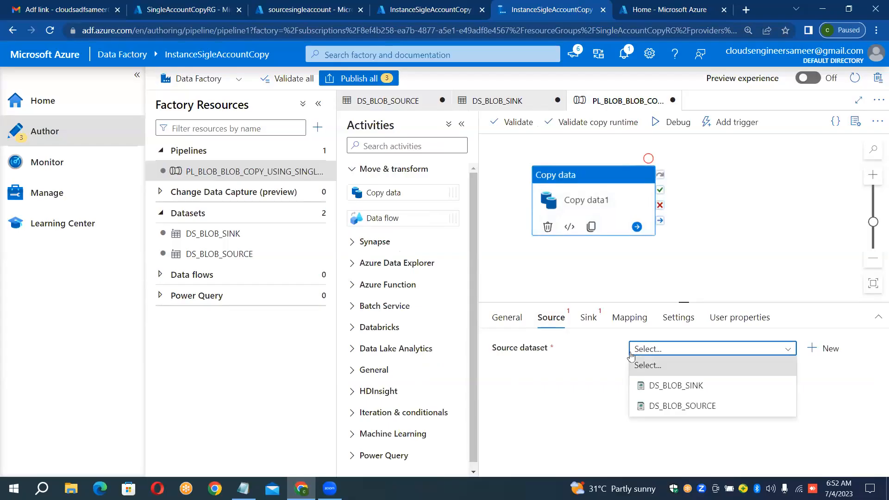
pyautogui.click(670, 406)
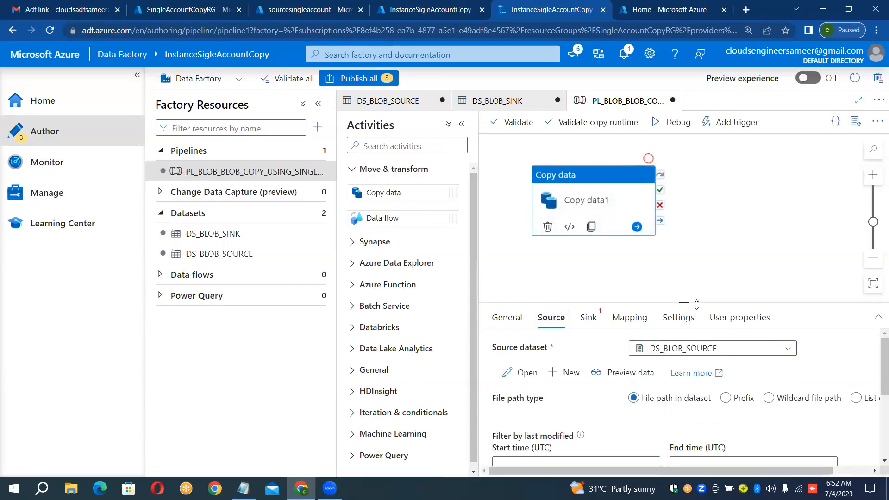
# Step: Set the copy activity's sink dataset to DS_BLOB_SINK and its file extension to .csv
pyautogui.click(589, 319)
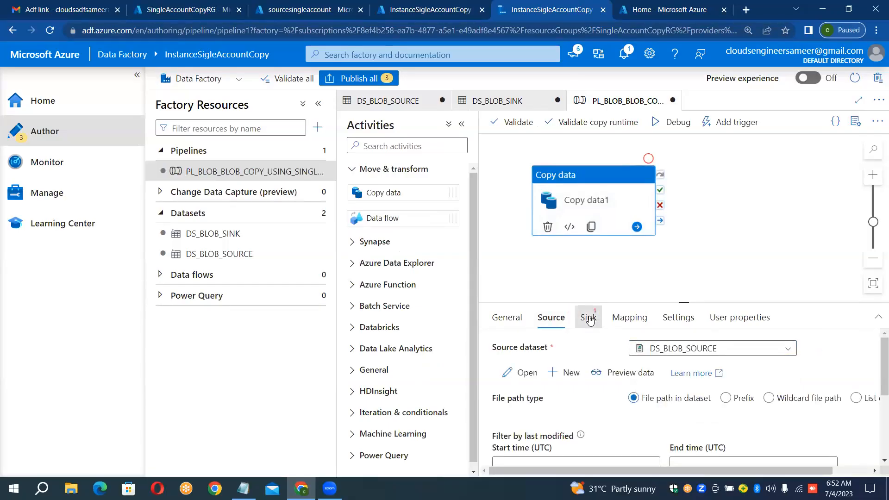
pyautogui.click(661, 349)
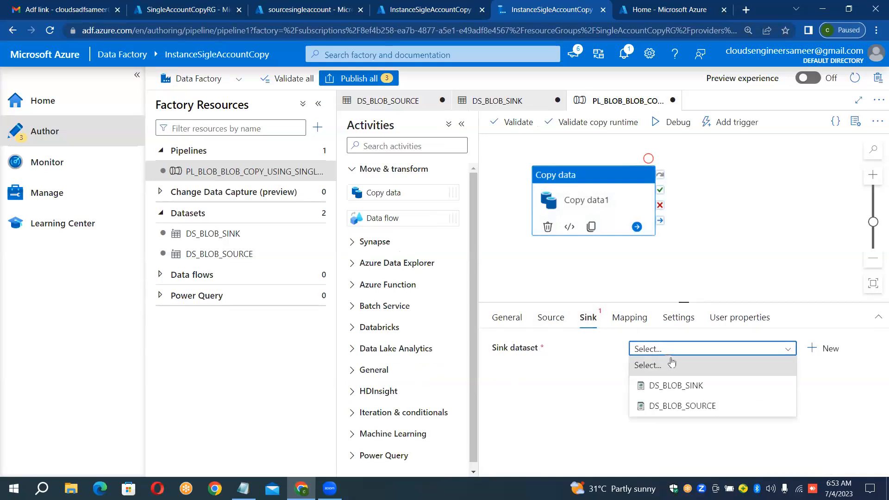
pyautogui.click(669, 385)
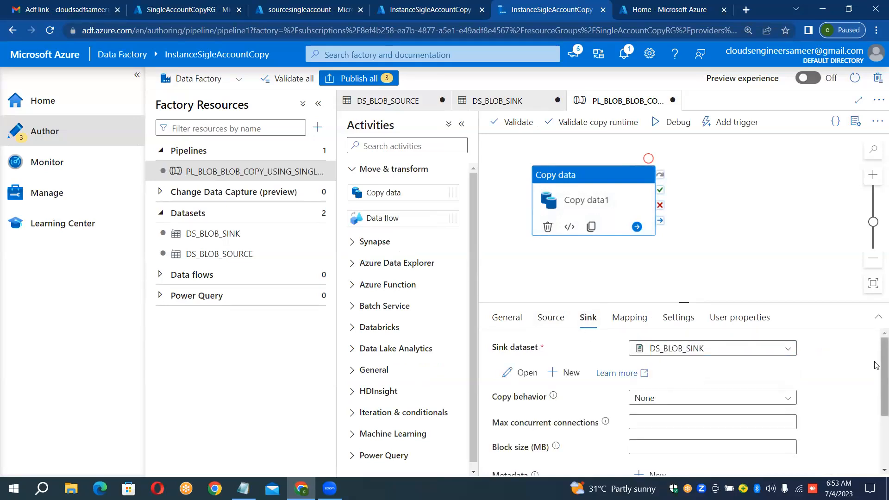
pyautogui.moveTo(876, 372); pyautogui.dragTo(876, 422)
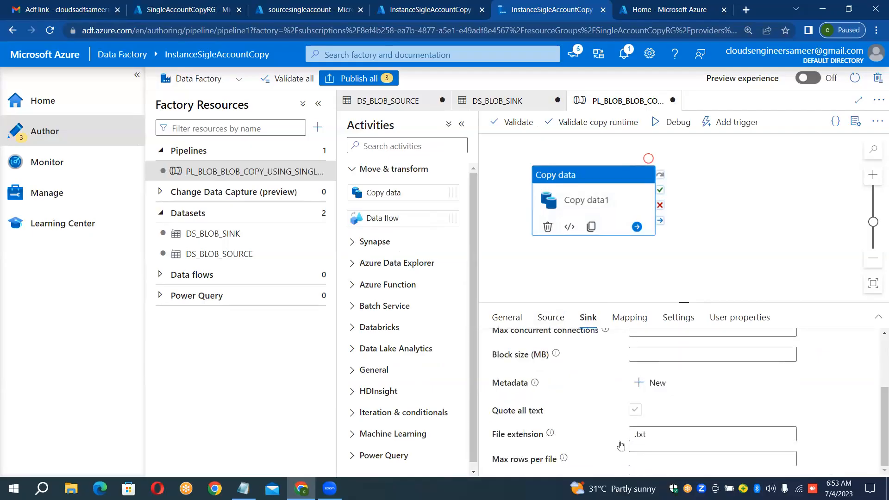
pyautogui.click(669, 434)
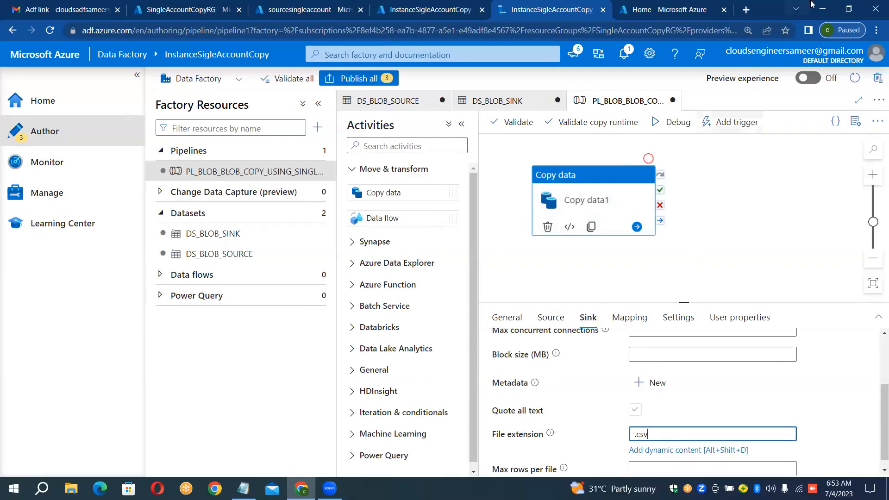
# Step: Run the pipeline in debug mode and collapse the factory resources and navigation to view the run output in full
pyautogui.click(653, 123)
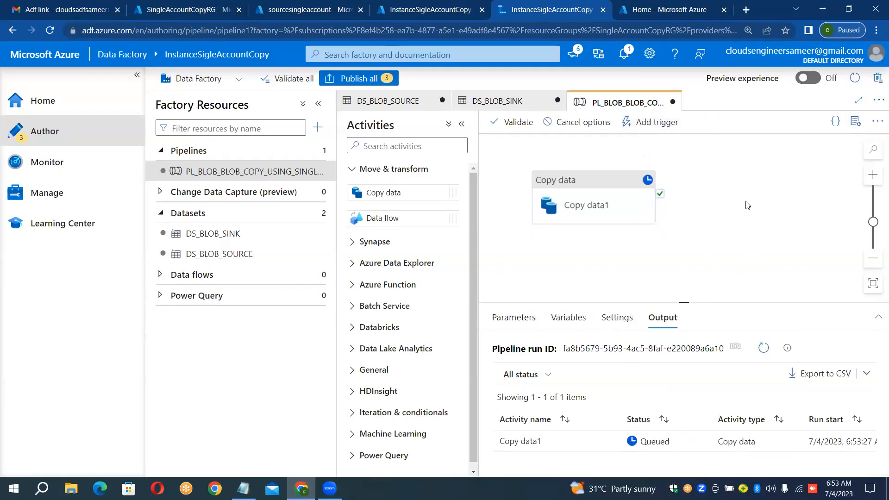
pyautogui.scroll(-1, 746, 198)
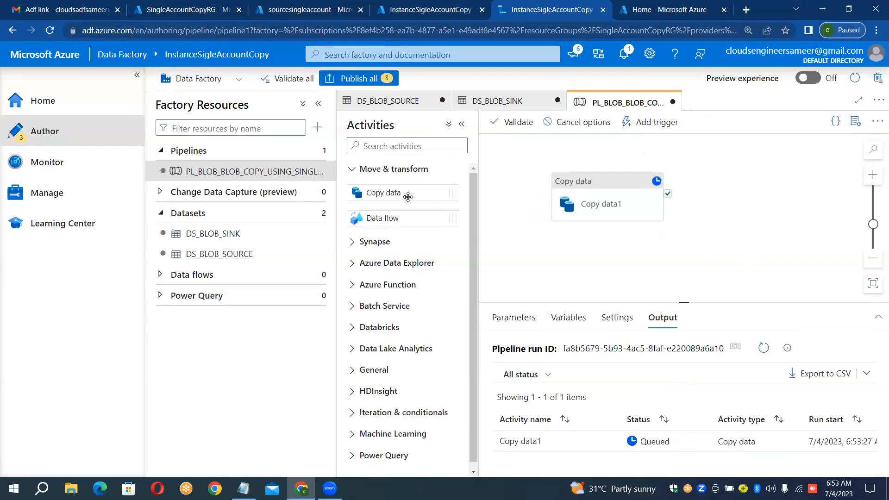
pyautogui.click(323, 106)
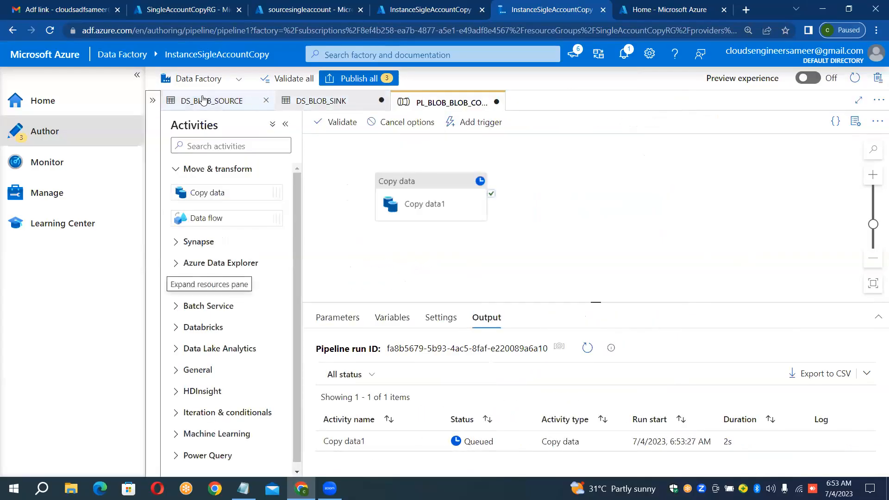
pyautogui.click(138, 72)
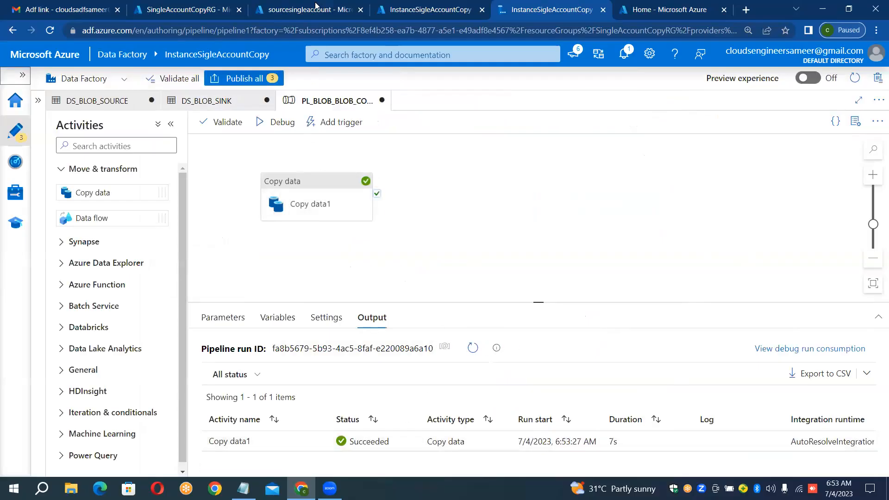
# Step: Switch to the sourcesingleaccount storage account in the Azure portal and open its output container to check for the copied file
pyautogui.click(294, 16)
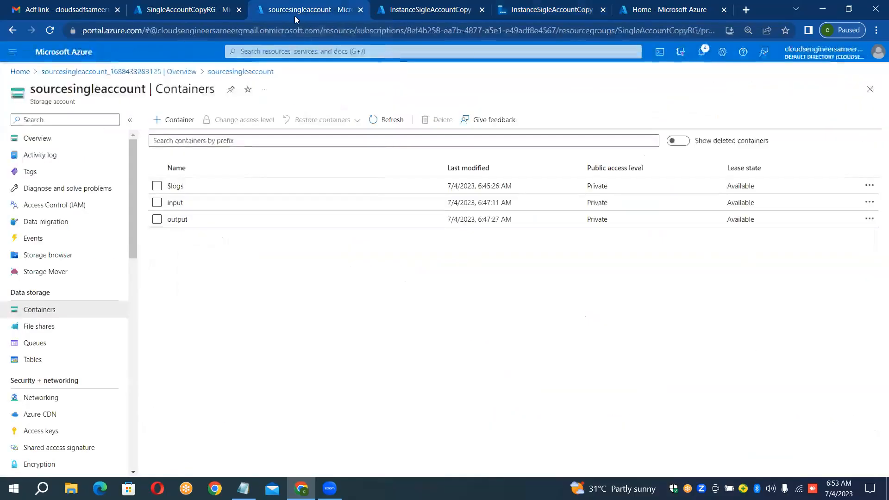
pyautogui.click(177, 220)
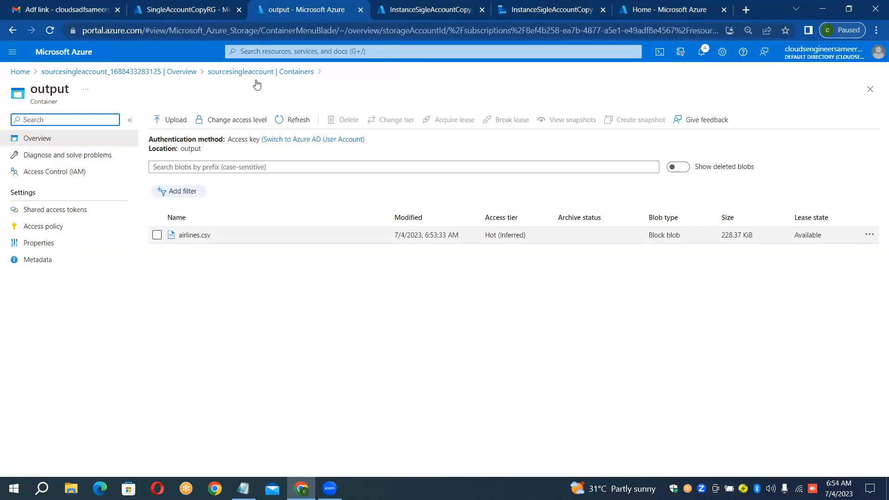
# Step: Switch to the InstanceSigleAccountCopy data factory to review the debug run output of the copy pipeline
pyautogui.click(514, 7)
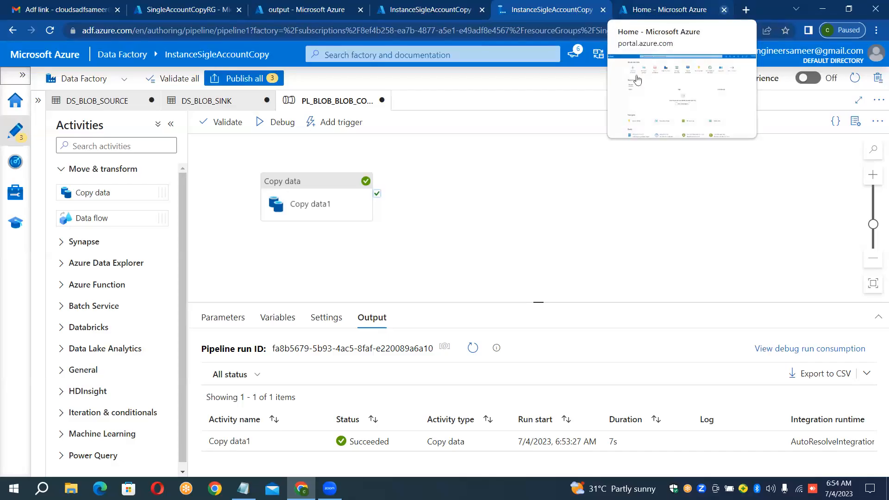
pyautogui.moveTo(637, 80); pyautogui.dragTo(494, 110)
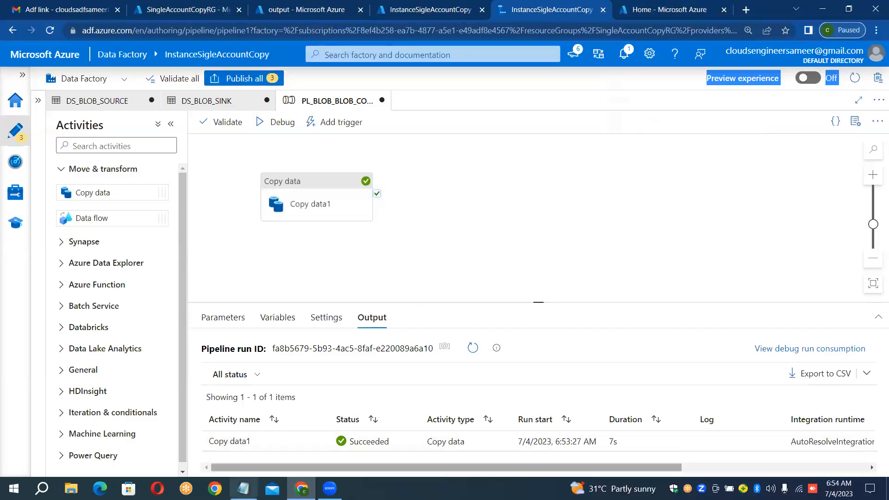
# Step: Switch to the case study notes in Notepad and lengthen the dashed line that closes case study 3
pyautogui.hotkey('alt', 'Tab')
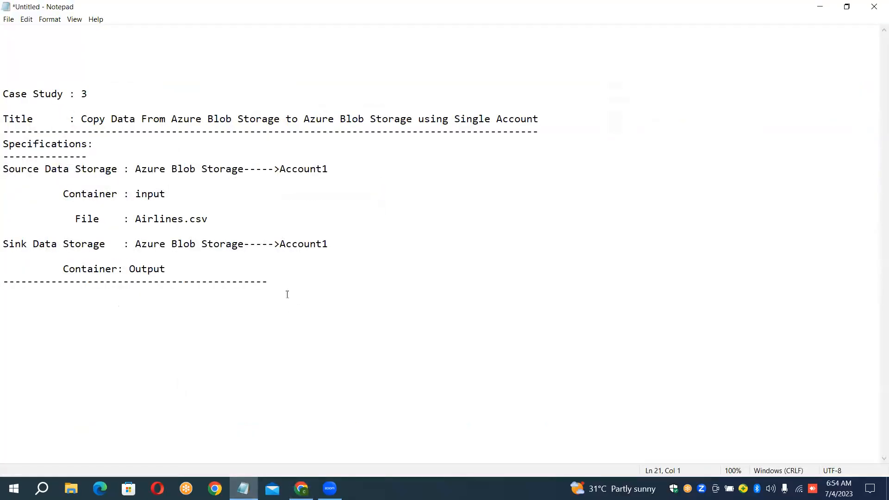
pyautogui.click(276, 284)
pyautogui.write('----------------------')
pyautogui.press('Up')
pyautogui.click(352, 283)
pyautogui.click(302, 489)
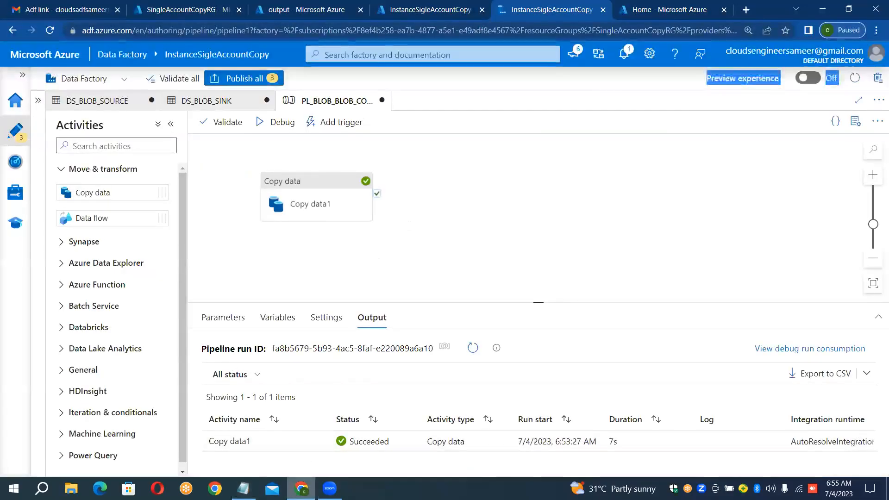
pyautogui.hotkey('alt', 'Tab')
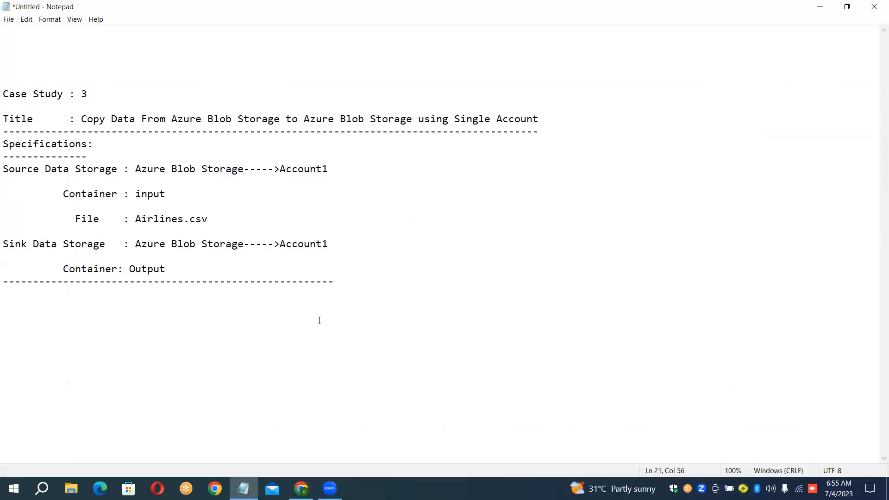
# Step: Add the heading "Case Study : 4" below the dashed line that closes case study 3
pyautogui.press('Return')
pyautogui.press('Return')
pyautogui.write('Case')
pyautogui.write(' St')
pyautogui.write('udy')
pyautogui.write('  "')
pyautogui.press('BackSpace')
pyautogui.write(': 4')
pyautogui.press('Return')
# Step: Begin the case study 4 title line with "Title : Copy Data From Azure Blob Storage to"
pyautogui.write('Title')
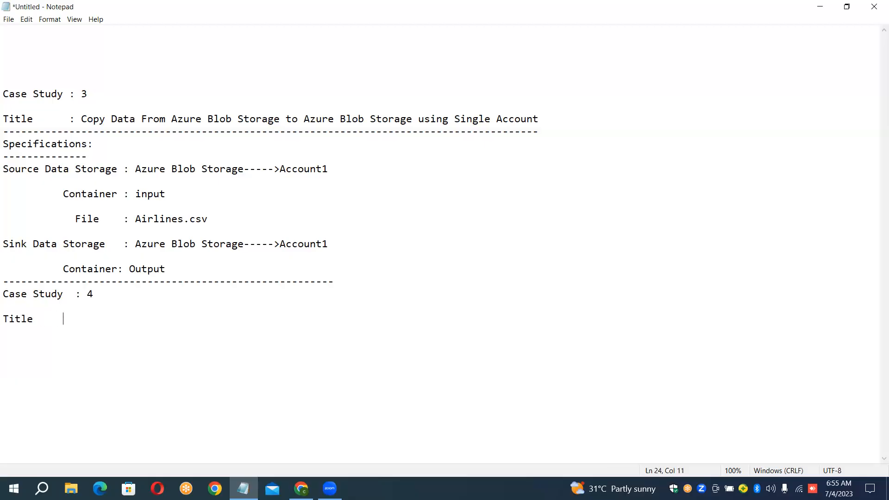
pyautogui.write('       : Copy Data From Azu')
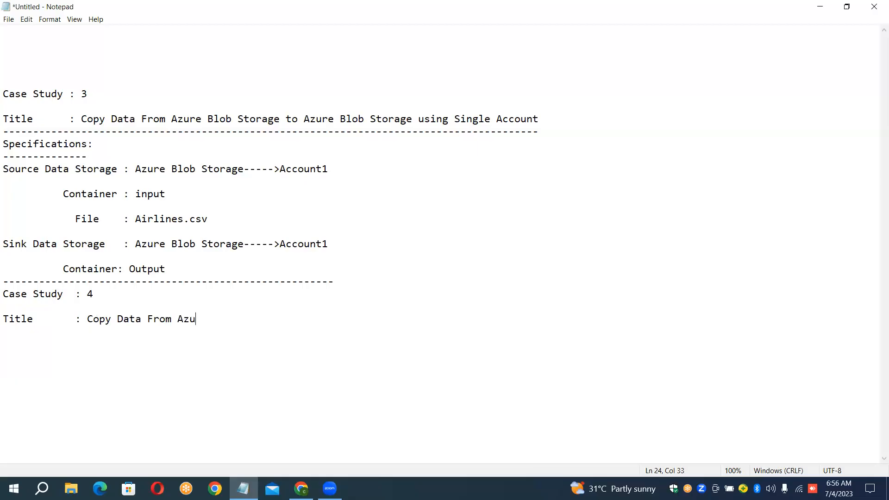
pyautogui.write('re Blob Storage to')
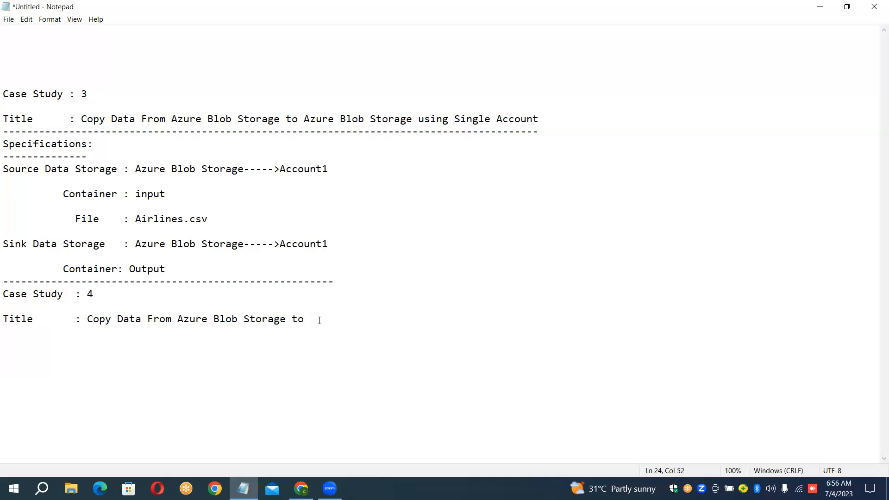
pyautogui.write(' Adl')
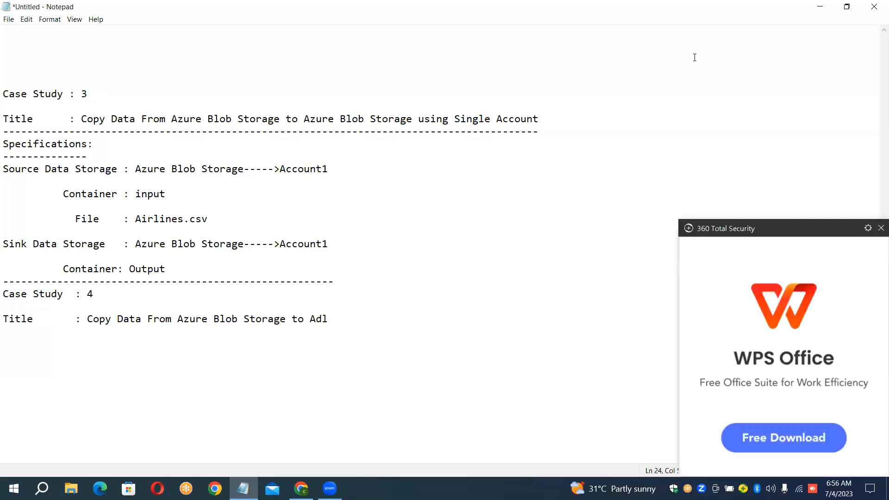
# Step: Complete the case study 4 title with "Adls Gen2 using Multiple Files and Options", dismissing the advertisement pop-up
pyautogui.click(880, 228)
pyautogui.write('s ')
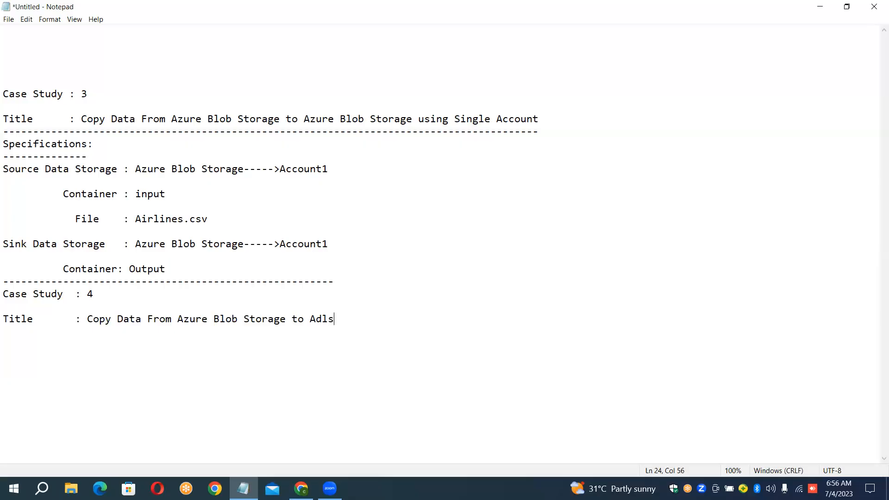
pyautogui.write('Gen2 using Mutilp')
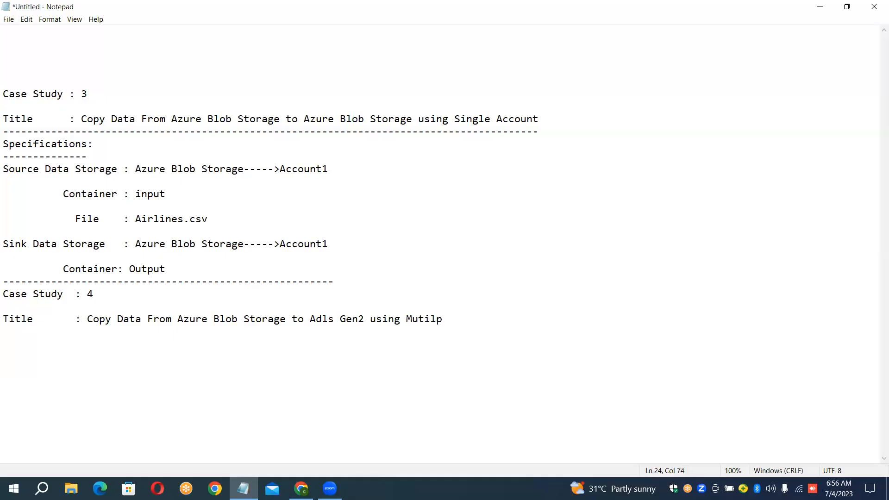
pyautogui.press('BackSpace')
pyautogui.press('BackSpace')
pyautogui.press('BackSpace')
pyautogui.press('BackSpace')
pyautogui.write('ltiple Files and Options')
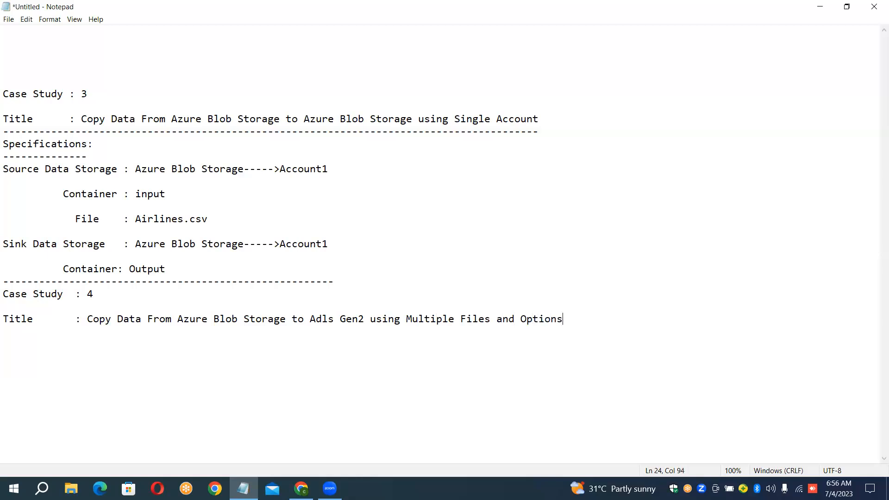
# Step: Underline the case study 4 title with a dashed line of the same length and begin a new line
pyautogui.press('Return')
pyautogui.write('---------------------------------------------------------------------------------------------')
pyautogui.press('Return')
# Step: Copy the source and sink storage lines of case study 3 and paste them under the case study 4 title
pyautogui.press('Up')
pyautogui.press('Up')
pyautogui.press('Up')
pyautogui.press('Up')
pyautogui.press('Up')
pyautogui.press('Up')
pyautogui.press('Up')
pyautogui.press('Up')
pyautogui.press('Up')
pyautogui.press('Up')
pyautogui.press('Up')
pyautogui.press('Up')
pyautogui.hotkey('shift', 'Down')
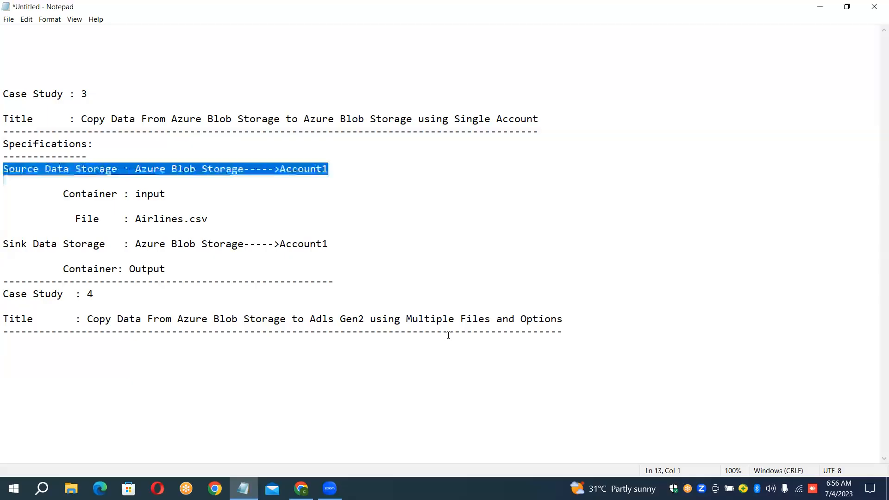
pyautogui.hotkey('shift', 'Down')
pyautogui.hotkey('shift', 'Down')
pyautogui.hotkey('shift', 'Down')
pyautogui.hotkey('shift', 'Down')
pyautogui.hotkey('shift', 'Down')
pyautogui.hotkey('shift', 'Down')
pyautogui.hotkey('shift', 'Down')
pyautogui.hotkey('shift', 'Down')
pyautogui.hotkey('ctrl', 'c')
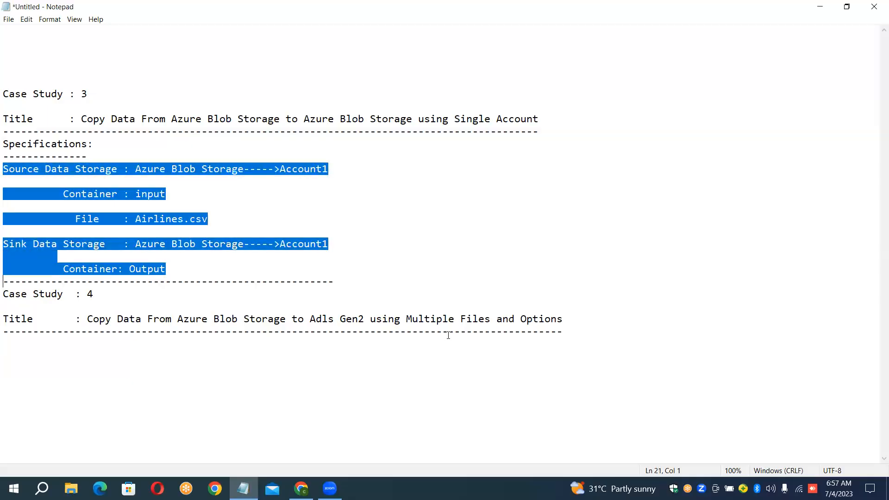
pyautogui.press('Down')
pyautogui.press('Up')
pyautogui.press('Up')
pyautogui.hotkey('ctrl', 'v')
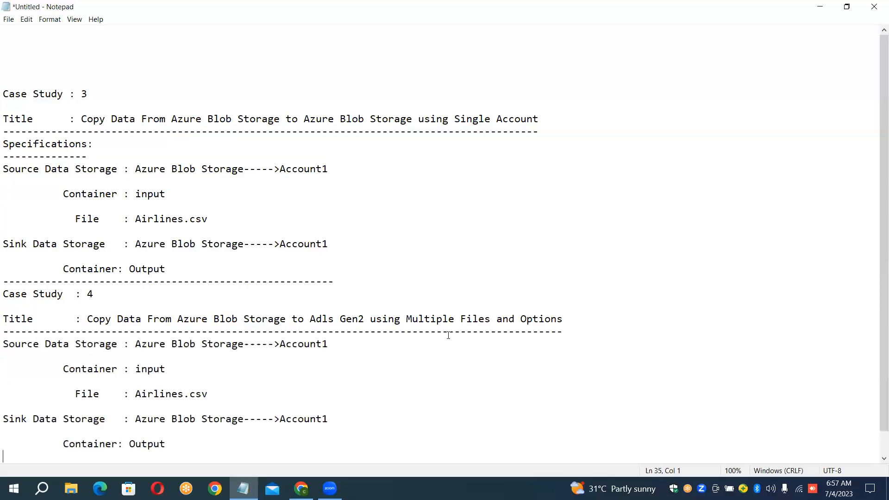
# Step: Remove "----->Account1" from the Source Data Storage line of case study 4
pyautogui.press('Up')
pyautogui.press('Up')
pyautogui.press('Up')
pyautogui.press('Up')
pyautogui.press('Up')
pyautogui.press('Up')
pyautogui.press('Up')
pyautogui.press('Right')
pyautogui.press('Right')
pyautogui.press('Right')
pyautogui.press('Right')
pyautogui.press('Right')
pyautogui.press('Right')
pyautogui.press('Right')
pyautogui.press('Right')
pyautogui.press('Right')
pyautogui.press('Right')
pyautogui.press('Right')
pyautogui.press('Right')
pyautogui.press('Right')
pyautogui.hotkey('ctrl', 'Right')
pyautogui.hotkey('ctrl', 'Right')
pyautogui.hotkey('ctrl', 'Right')
pyautogui.hotkey('shift', 'Right')
pyautogui.hotkey('shift', 'Right')
pyautogui.hotkey('shift', 'Right')
pyautogui.hotkey('shift', 'Right')
pyautogui.hotkey('shift', 'Right')
pyautogui.hotkey('shift', 'Right')
pyautogui.hotkey('shift', 'Right')
pyautogui.hotkey('shift', 'Right')
pyautogui.hotkey('shift', 'Right')
pyautogui.hotkey('shift', 'Right')
pyautogui.hotkey('shift', 'Right')
pyautogui.hotkey('shift', 'Right')
pyautogui.hotkey('shift', 'Right')
pyautogui.hotkey('shift', 'Right')
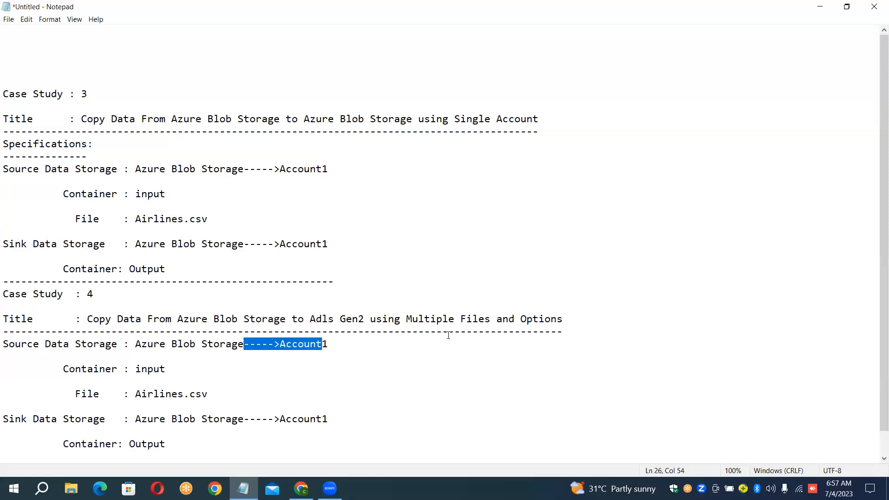
pyautogui.press('Delete')
# Step: Delete the "Container : input" line from case study 4 and realign the File line below the source storage
pyautogui.press('Right')
pyautogui.press('Right')
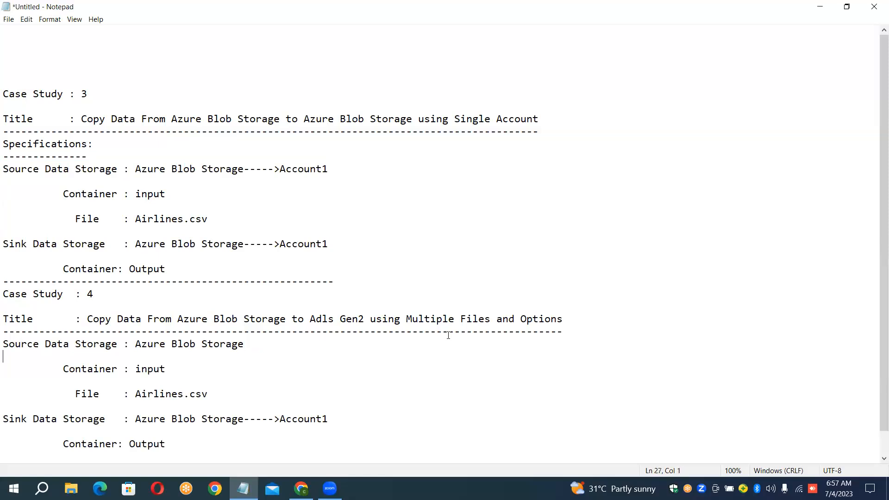
pyautogui.press('Right')
pyautogui.press('Right')
pyautogui.press('Right')
pyautogui.press('Right')
pyautogui.press('Right')
pyautogui.press('Right')
pyautogui.press('Right')
pyautogui.press('Right')
pyautogui.press('Right')
pyautogui.press('Right')
pyautogui.hotkey('shift', 'Down')
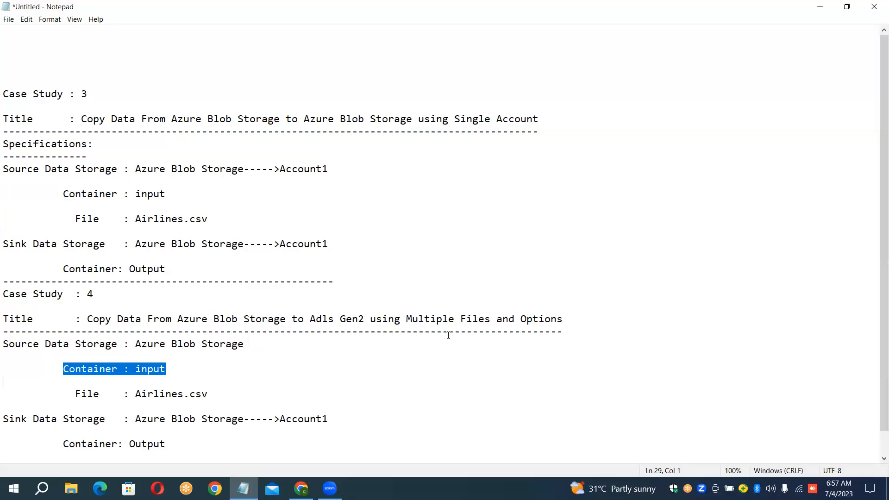
pyautogui.press('Delete')
pyautogui.press('Delete')
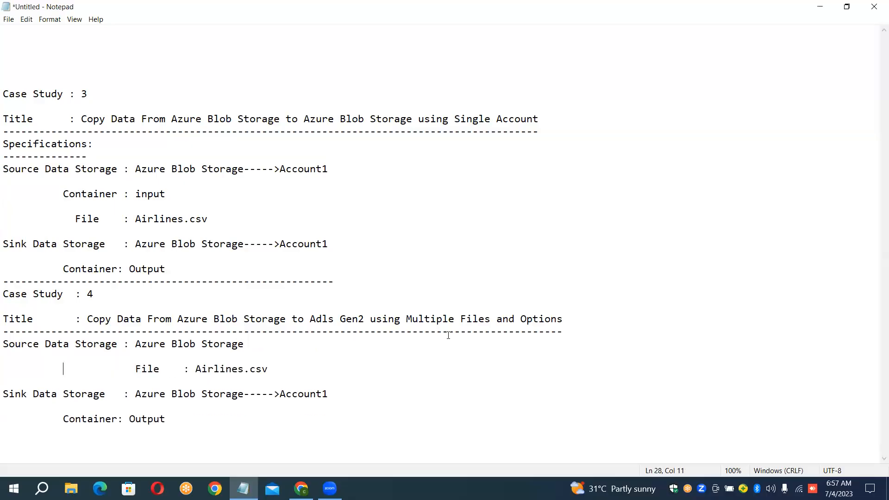
pyautogui.press('Delete')
pyautogui.press('Delete')
pyautogui.press('Delete')
pyautogui.press('Delete')
pyautogui.press('Delete')
pyautogui.press('Delete')
pyautogui.press('Delete')
pyautogui.press('Delete')
pyautogui.press('Delete')
pyautogui.press('Delete')
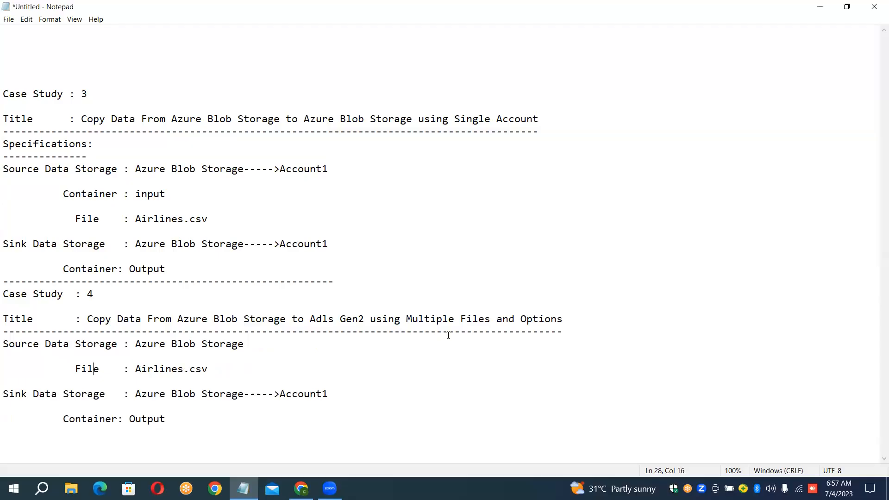
# Step: Change the source label File to Files in case study 4 and clear its Airlines.csv value
pyautogui.write('s')
pyautogui.press('Right')
pyautogui.press('Right')
pyautogui.press('Delete')
pyautogui.hotkey('shift', 'Right')
pyautogui.hotkey('shift', 'Right')
pyautogui.hotkey('shift', 'Right')
pyautogui.hotkey('shift', 'Right')
pyautogui.hotkey('shift', 'Right')
pyautogui.hotkey('shift', 'Right')
pyautogui.hotkey('shift', 'Right')
pyautogui.hotkey('shift', 'Right')
pyautogui.hotkey('shift', 'Right')
pyautogui.hotkey('shift', 'Right')
pyautogui.hotkey('shift', 'Right')
pyautogui.hotkey('shift', 'Right')
pyautogui.hotkey('shift', 'Right')
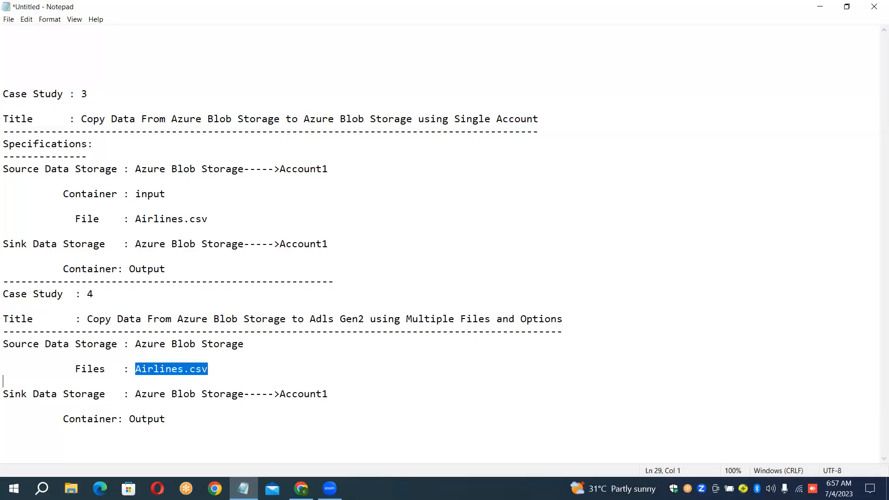
pyautogui.press('Delete')
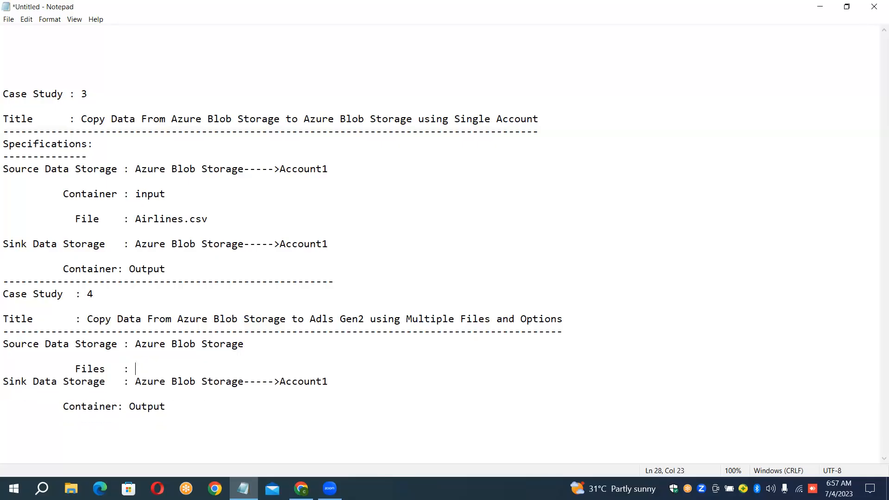
pyautogui.press('Return')
# Step: Change the Sink Data Storage of case study 4 to "Adls Gen2"
pyautogui.press('Down')
pyautogui.press('Right')
pyautogui.press('Right')
pyautogui.press('Right')
pyautogui.press('Right')
pyautogui.press('Right')
pyautogui.press('Right')
pyautogui.press('Right')
pyautogui.press('Right')
pyautogui.press('Right')
pyautogui.press('Right')
pyautogui.press('Right')
pyautogui.press('Right')
pyautogui.press('Right')
pyautogui.press('Right')
pyautogui.press('Right')
pyautogui.press('Right')
pyautogui.press('Right')
pyautogui.press('Right')
pyautogui.press('Right')
pyautogui.press('Right')
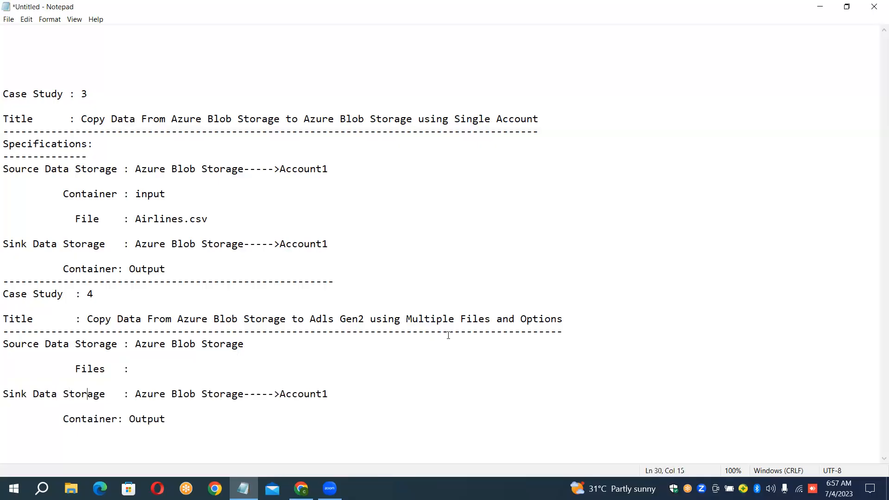
pyautogui.hotkey('shift', 'Right')
pyautogui.hotkey('shift', 'Right')
pyautogui.hotkey('shift', 'Right')
pyautogui.hotkey('shift', 'Right')
pyautogui.hotkey('shift', 'Right')
pyautogui.hotkey('shift', 'Right')
pyautogui.hotkey('shift', 'Right')
pyautogui.hotkey('shift', 'Right')
pyautogui.hotkey('shift', 'Right')
pyautogui.hotkey('shift', 'Right')
pyautogui.hotkey('shift', 'Right')
pyautogui.hotkey('shift', 'Right')
pyautogui.hotkey('shift', 'Right')
pyautogui.hotkey('shift', 'Right')
pyautogui.hotkey('shift', 'Right')
pyautogui.hotkey('shift', 'Right')
pyautogui.hotkey('shift', 'Right')
pyautogui.hotkey('shift', 'Right')
pyautogui.hotkey('shift', 'Right')
pyautogui.hotkey('shift', 'Right')
pyautogui.hotkey('shift', 'Right')
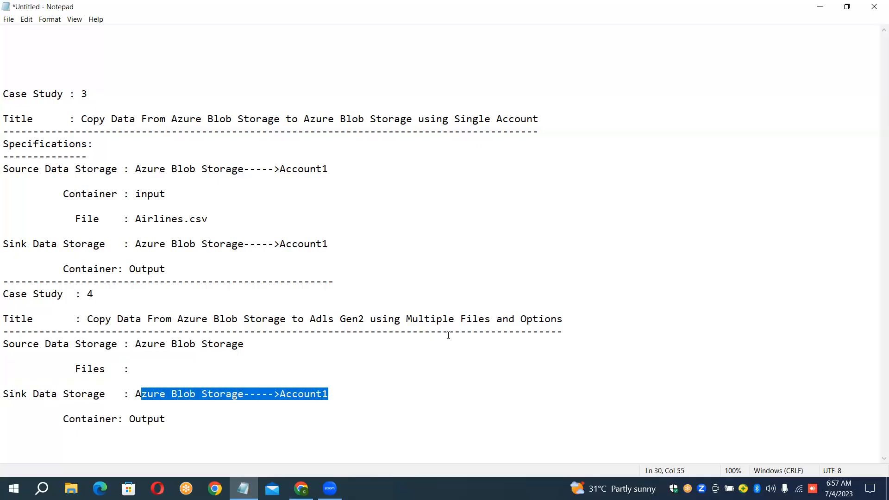
pyautogui.press('BackSpace')
pyautogui.write('d')
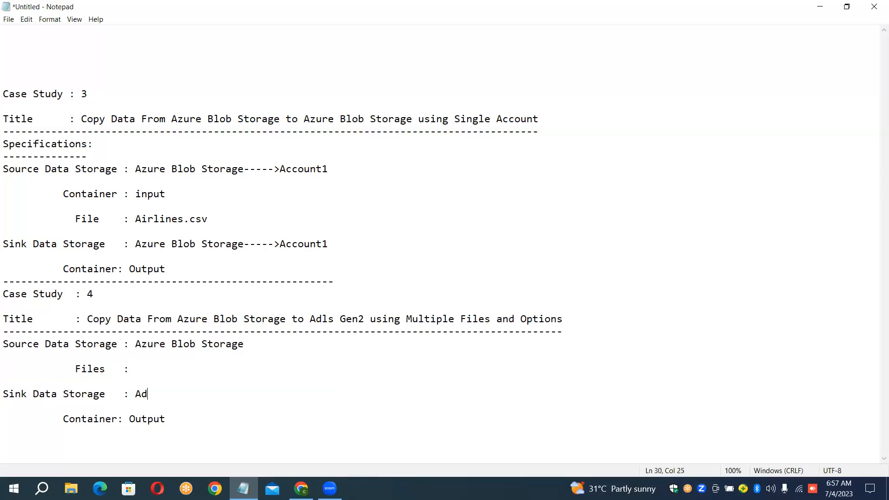
pyautogui.write('ls Gen2')
# Step: Replace "Container: Output" under the case study 4 sink storage with an empty "Files :" entry
pyautogui.press('Down')
pyautogui.hotkey('shift', 'Down')
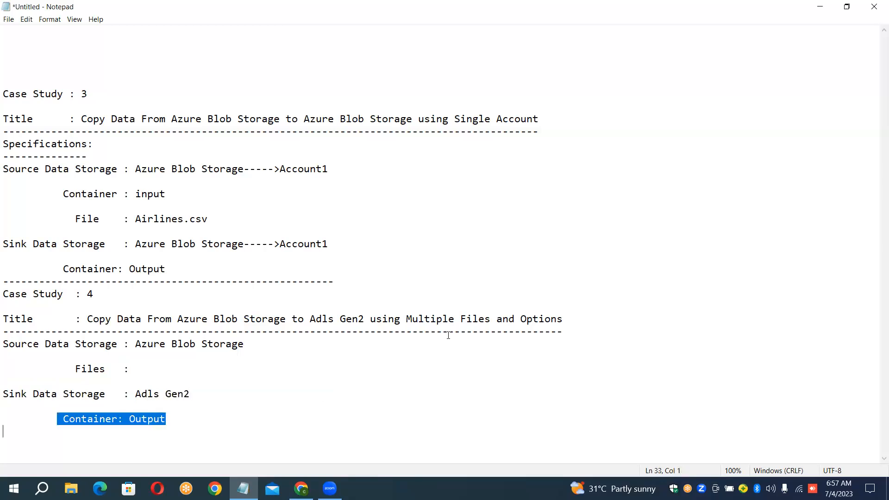
pyautogui.press('Delete')
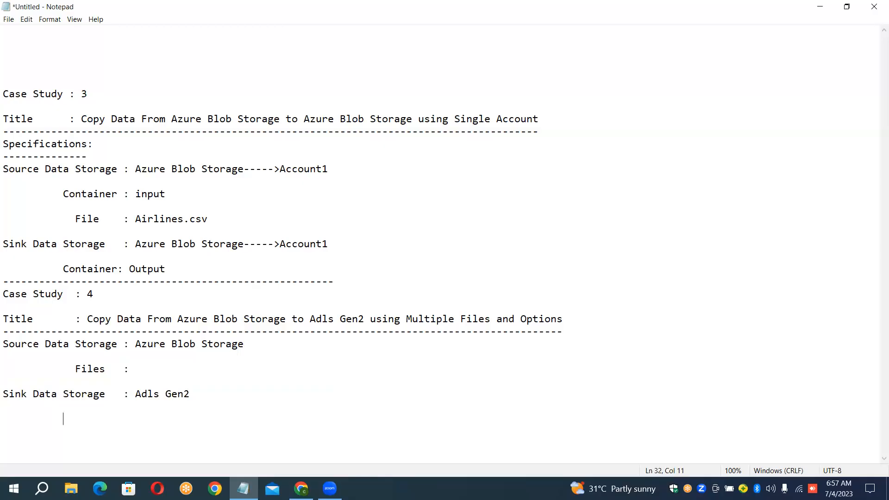
pyautogui.write('Files')
pyautogui.press('Left')
pyautogui.press('Left')
pyautogui.press('Left')
pyautogui.press('Left')
pyautogui.press('Left')
pyautogui.press('Left')
pyautogui.press('Left')
pyautogui.press('Left')
# Step: Close case study 4 with a dashed line and insert a blank line above its heading
pyautogui.press('End')
pyautogui.press('Return')
pyautogui.write('-------------------------------------------')
pyautogui.click(349, 284)
pyautogui.press('Return')
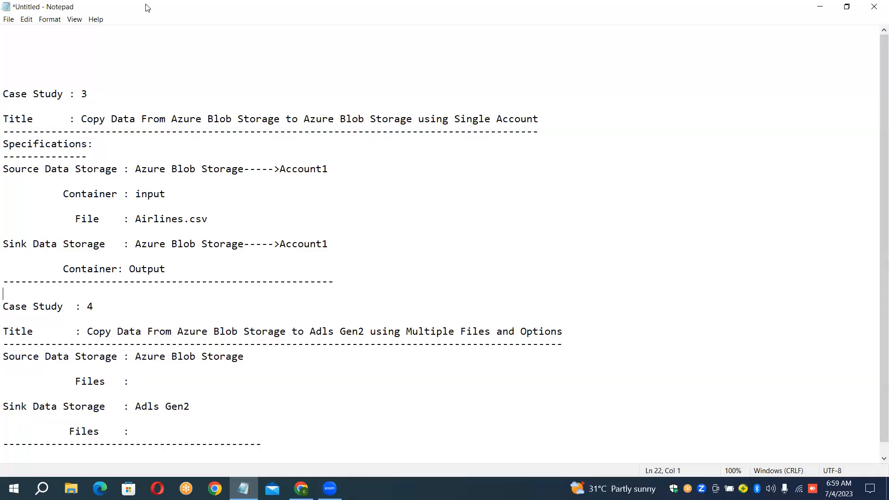
# Step: Switch to the Azure portal in the browser and open the container list of the sourcesingleaccount storage account
pyautogui.click(147, 8)
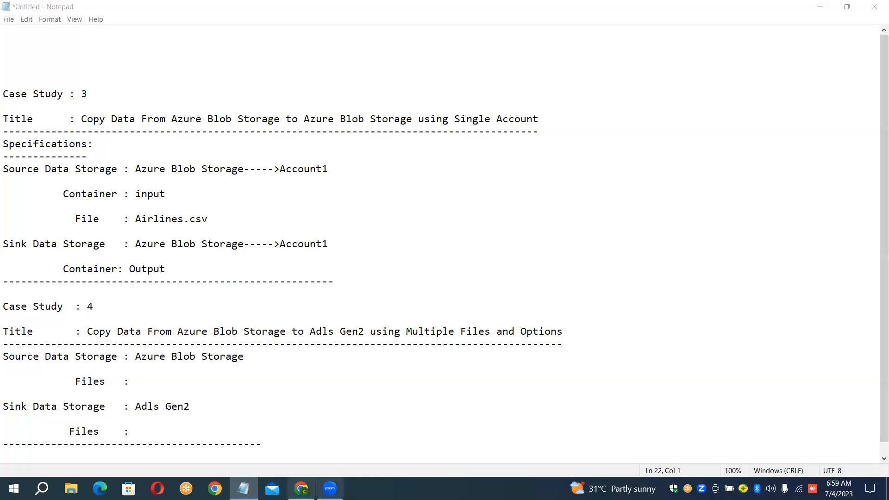
pyautogui.click(301, 488)
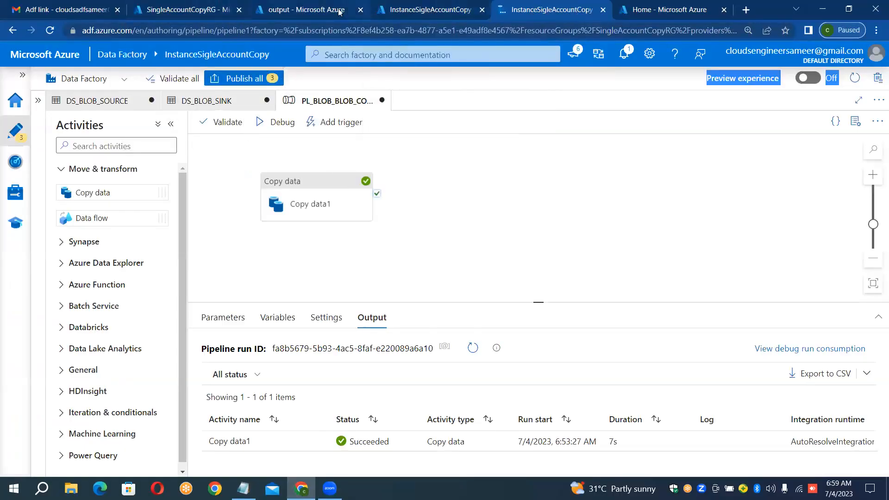
pyautogui.click(303, 6)
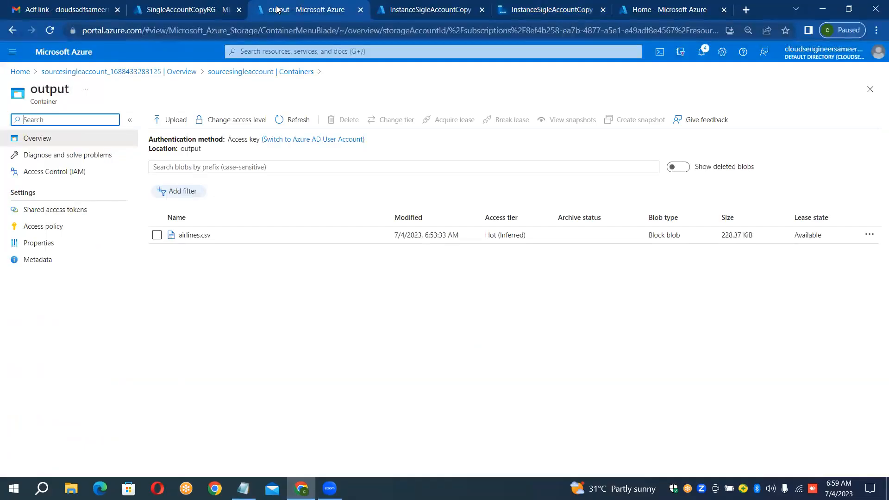
pyautogui.click(293, 72)
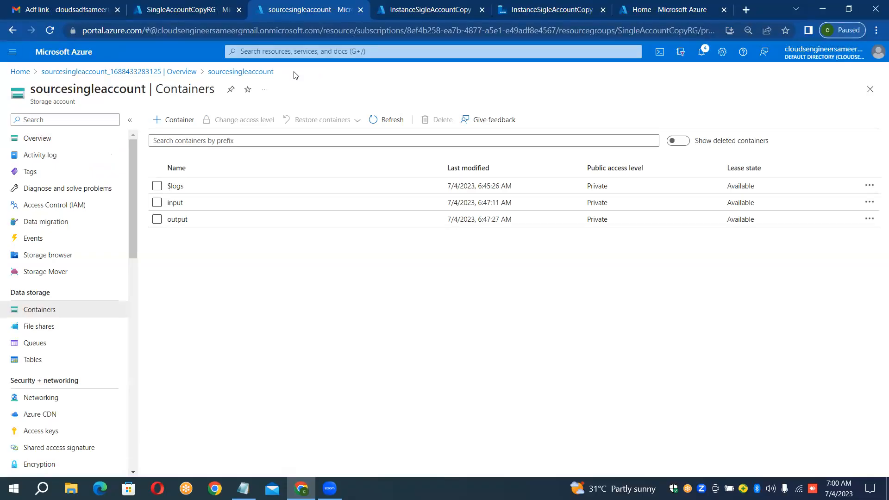
# Step: Create a container named input1 with private access in the sourcesingleaccount storage account
pyautogui.click(181, 121)
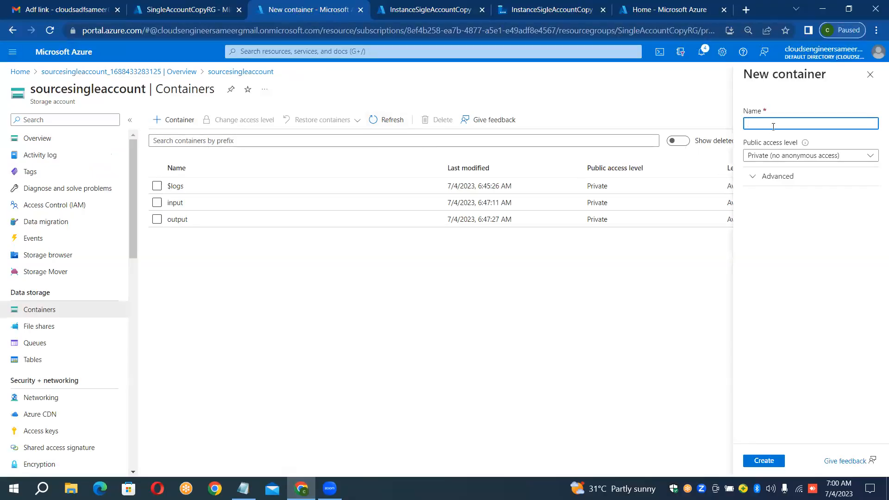
pyautogui.write('inp')
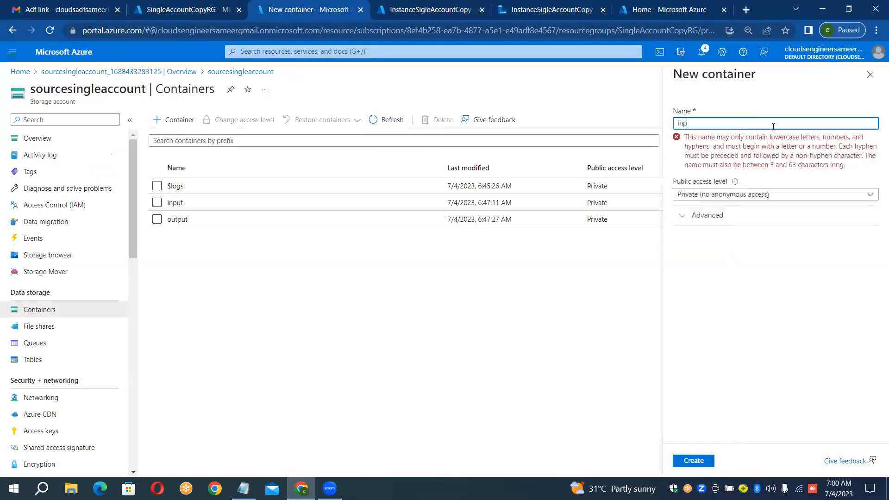
pyautogui.write('ut1')
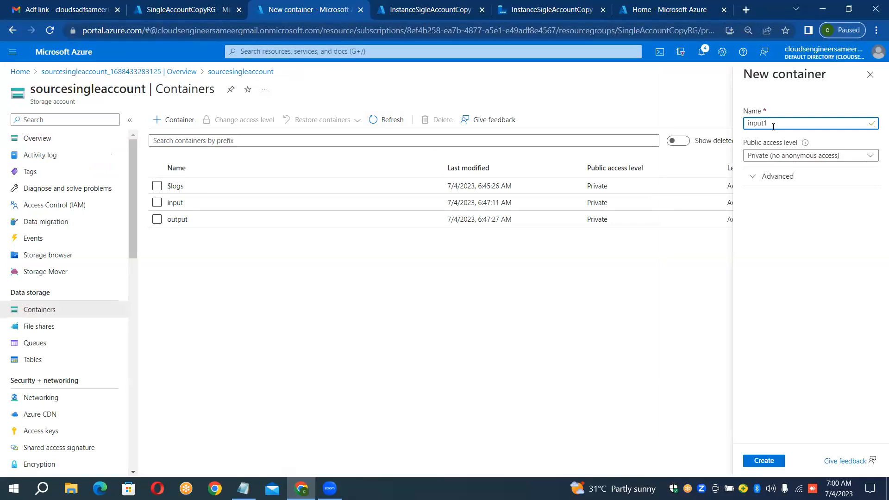
pyautogui.click(766, 460)
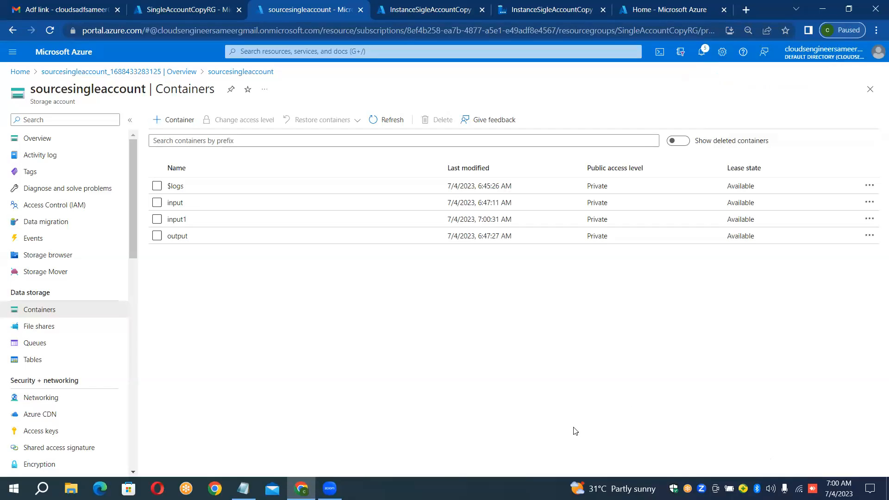
# Step: Start a blob upload in the input1 container and select Movies, planes, routes, Sales and export from the Data_Files folder
pyautogui.click(188, 225)
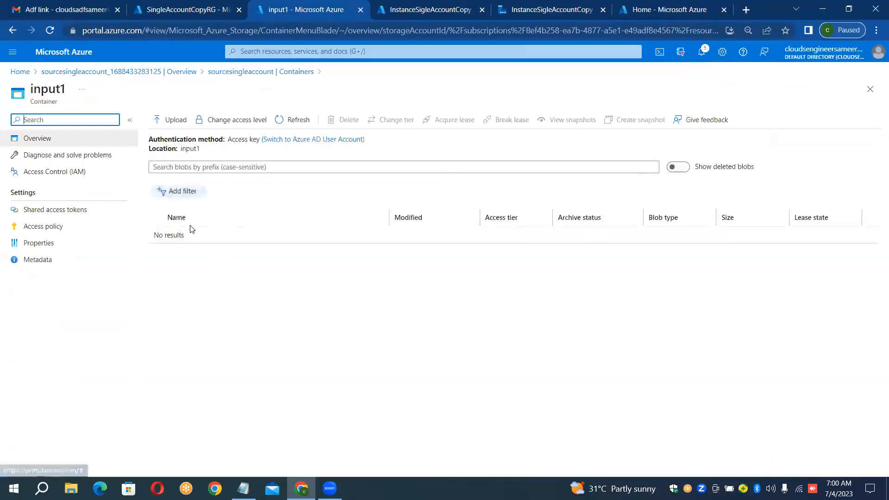
pyautogui.click(173, 122)
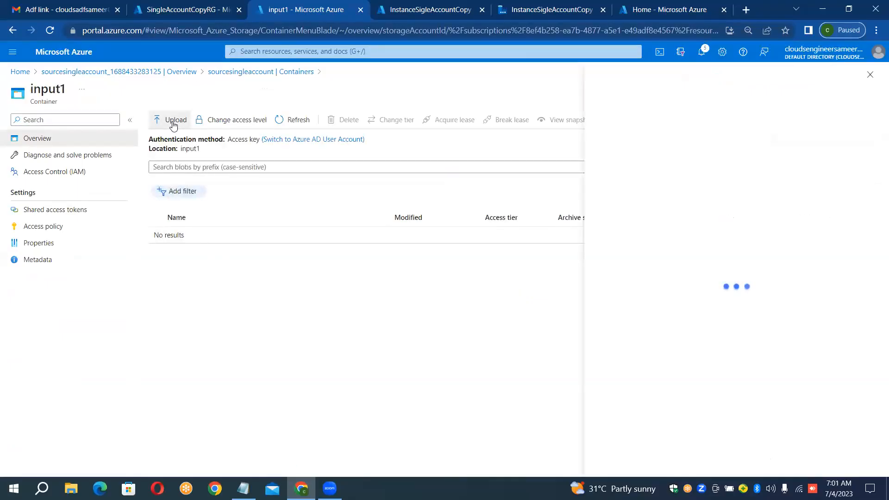
pyautogui.click(339, 166)
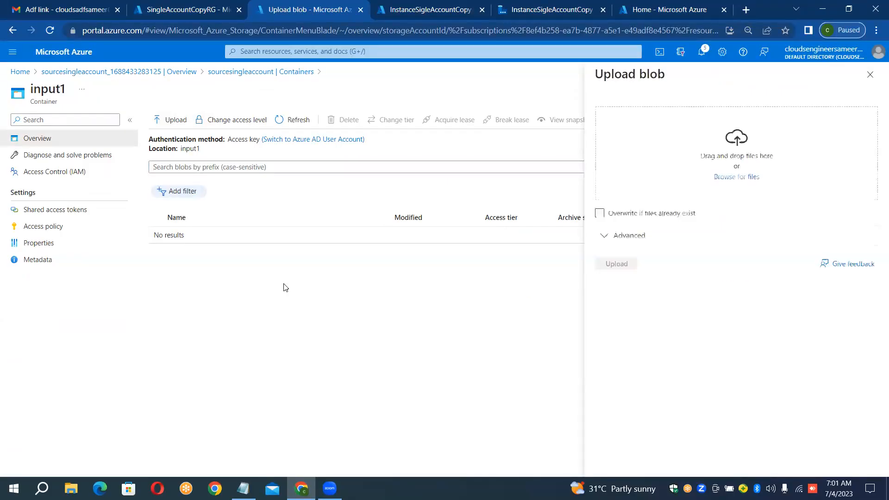
pyautogui.click(727, 177)
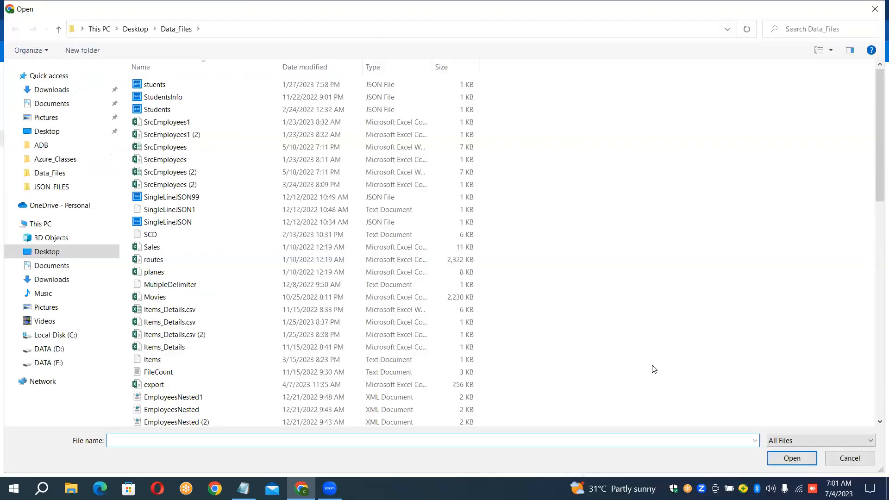
pyautogui.click(158, 297)
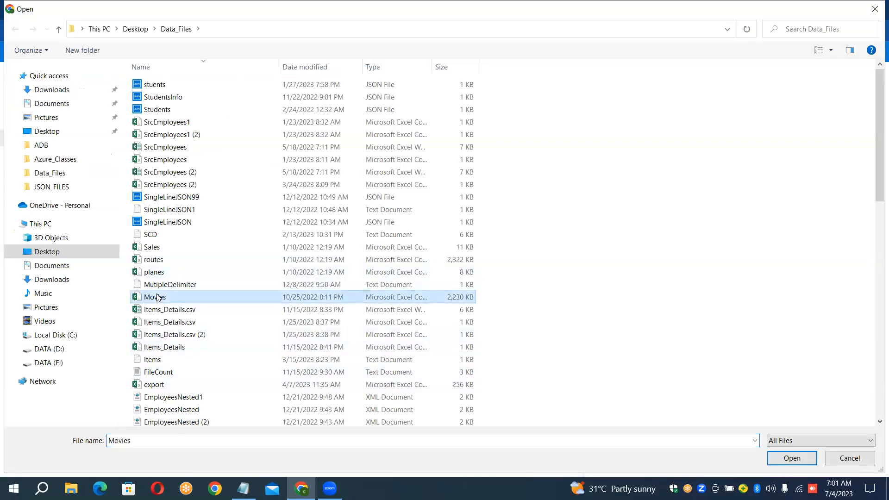
pyautogui.keyDown('ctrl'); pyautogui.click(198, 272); pyautogui.keyUp('ctrl')
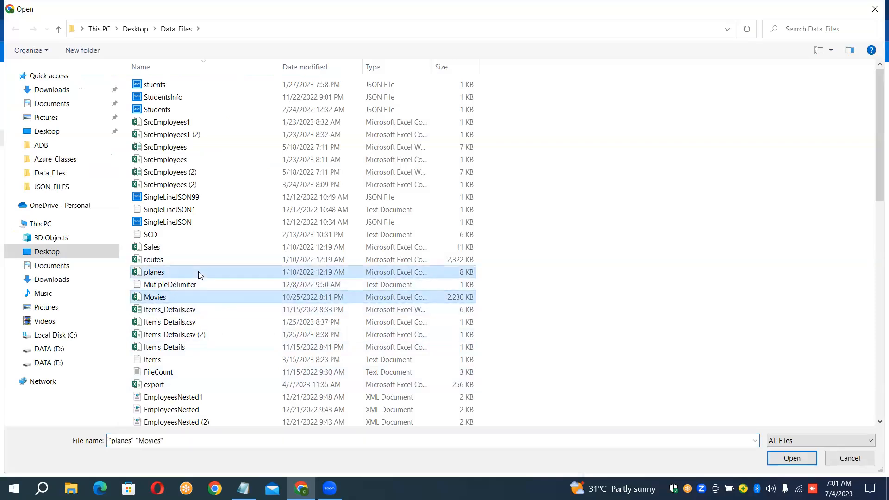
pyautogui.keyDown('ctrl'); pyautogui.click(195, 259); pyautogui.keyUp('ctrl')
pyautogui.keyDown('ctrl'); pyautogui.click(194, 245); pyautogui.keyUp('ctrl')
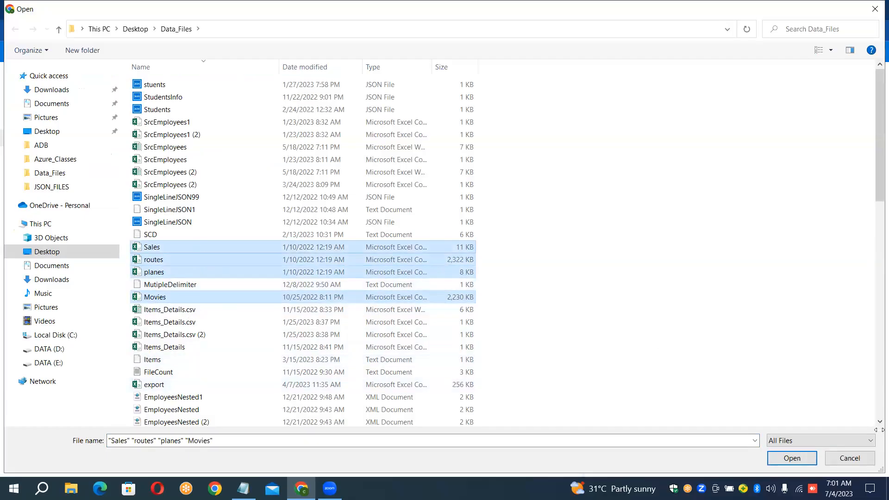
pyautogui.keyDown('ctrl'); pyautogui.click(158, 391); pyautogui.keyUp('ctrl')
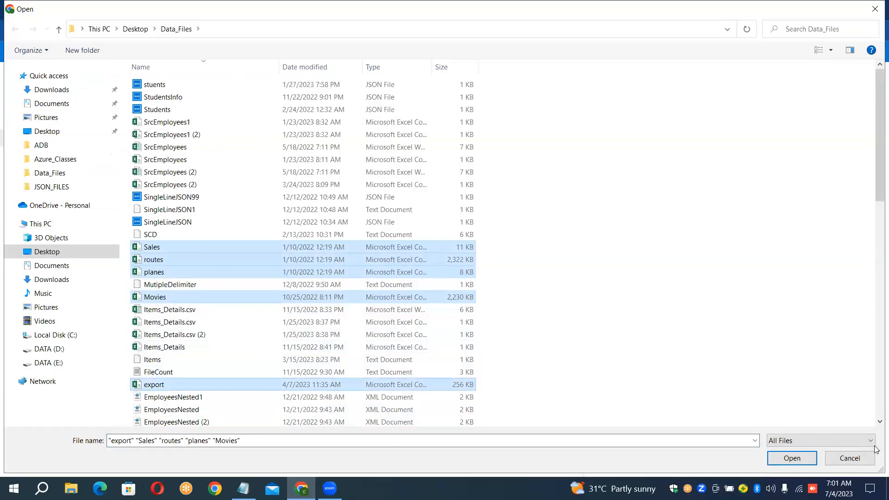
# Step: Add the countries and airlines CSV files to the upload selection and accept the chosen files
pyautogui.click(879, 422)
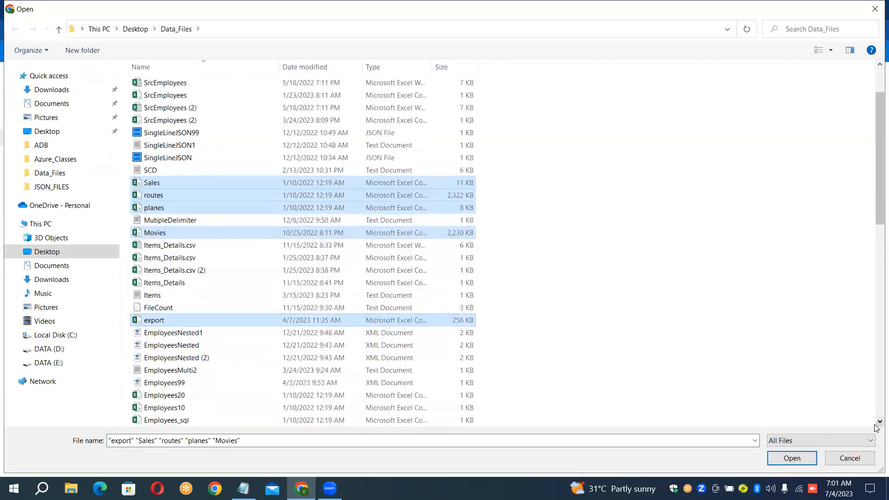
pyautogui.click(877, 423)
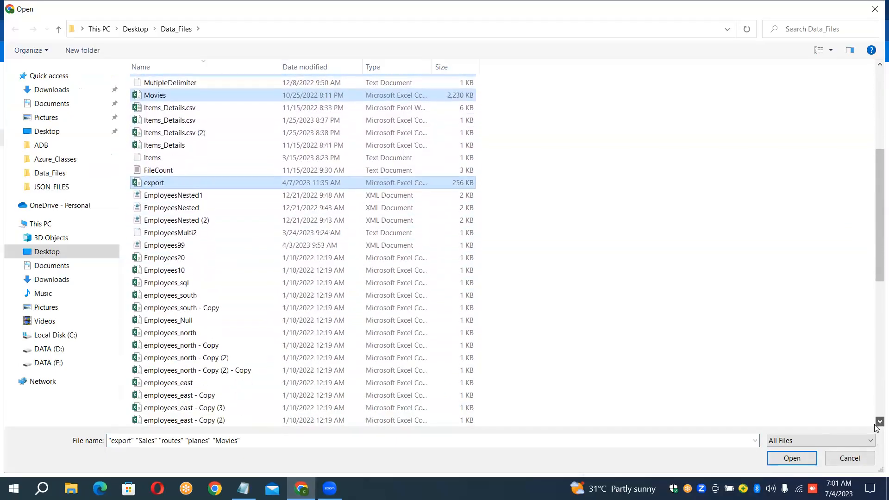
pyautogui.click(878, 422)
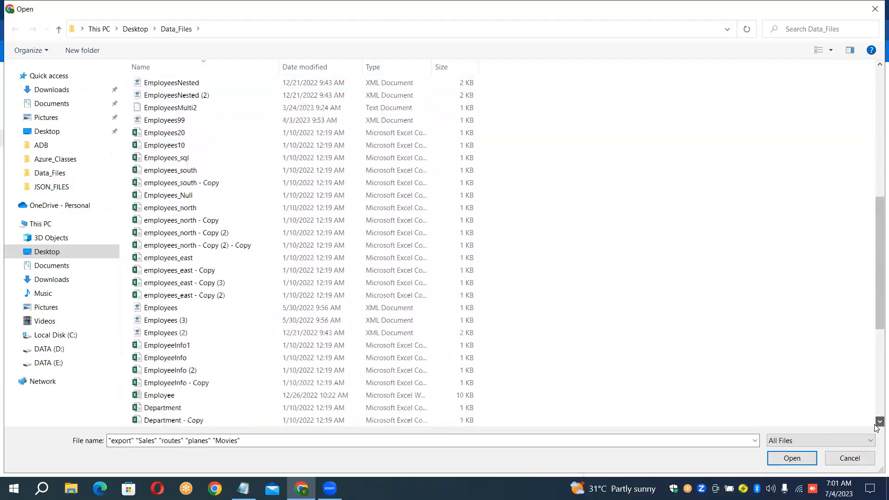
pyautogui.click(878, 423)
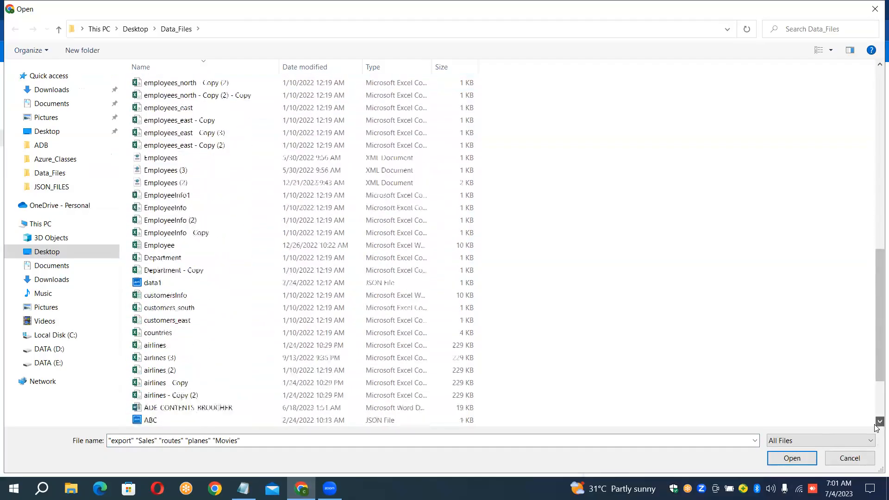
pyautogui.keyDown('ctrl'); pyautogui.click(161, 321); pyautogui.keyUp('ctrl')
pyautogui.keyDown('ctrl'); pyautogui.click(162, 334); pyautogui.keyUp('ctrl')
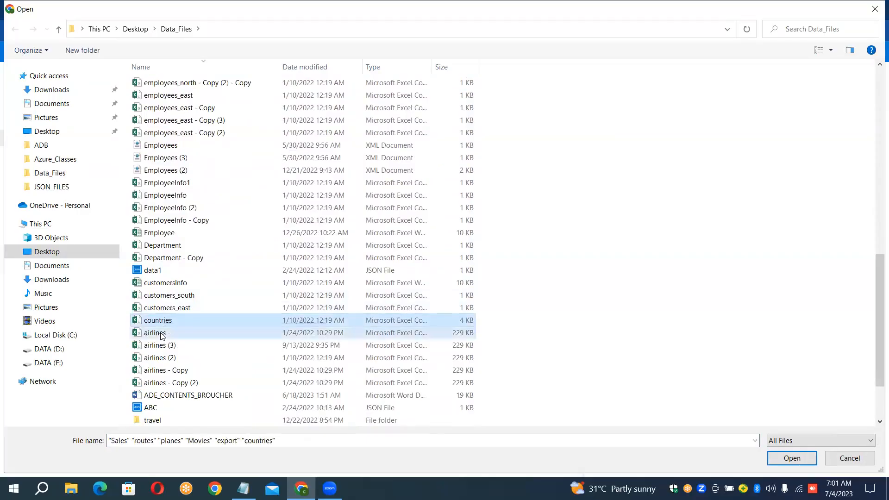
pyautogui.click(806, 460)
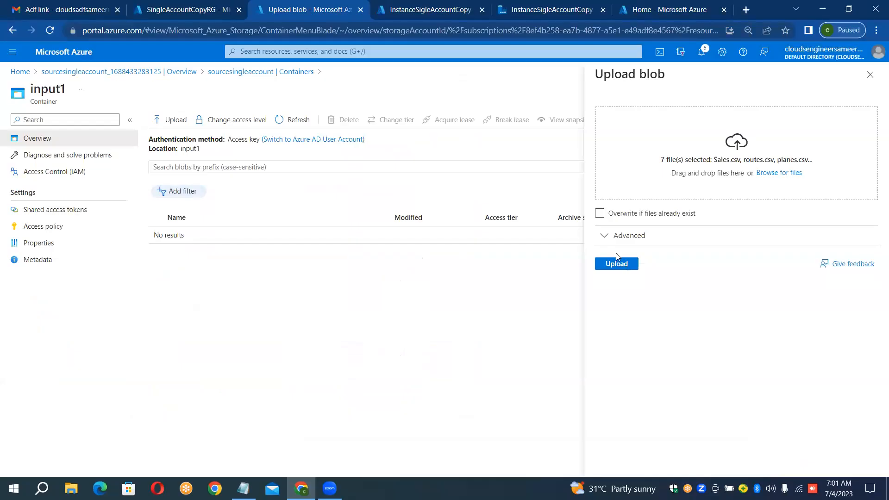
# Step: Upload the selected CSV files to the input1 container and close the upload form
pyautogui.click(616, 263)
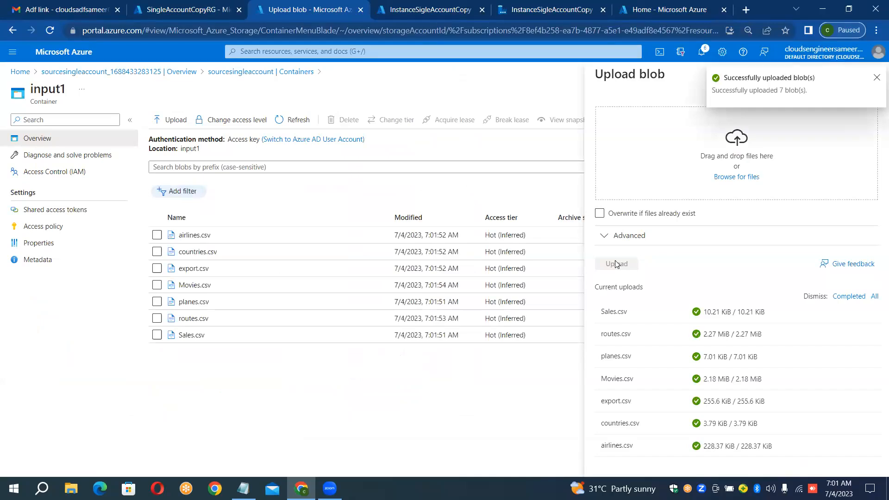
pyautogui.click(877, 80)
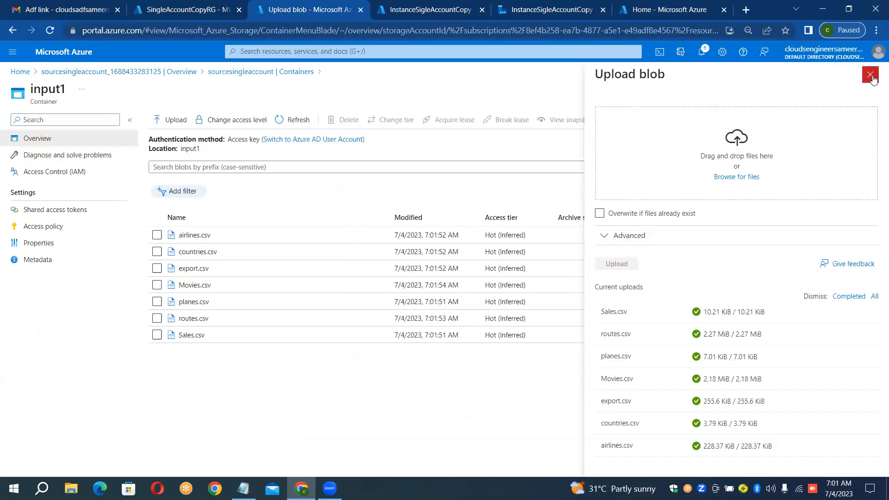
pyautogui.click(874, 77)
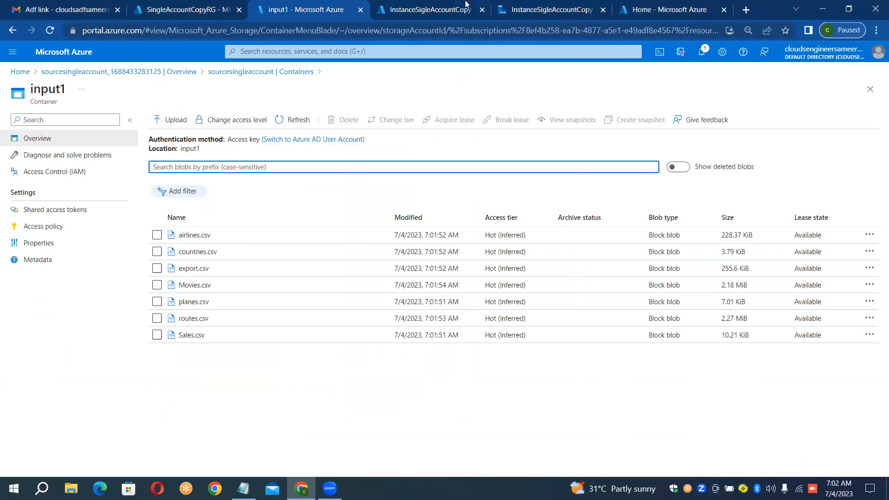
# Step: Start creating a new storage account from the Azure home page's storage accounts service
pyautogui.click(638, 6)
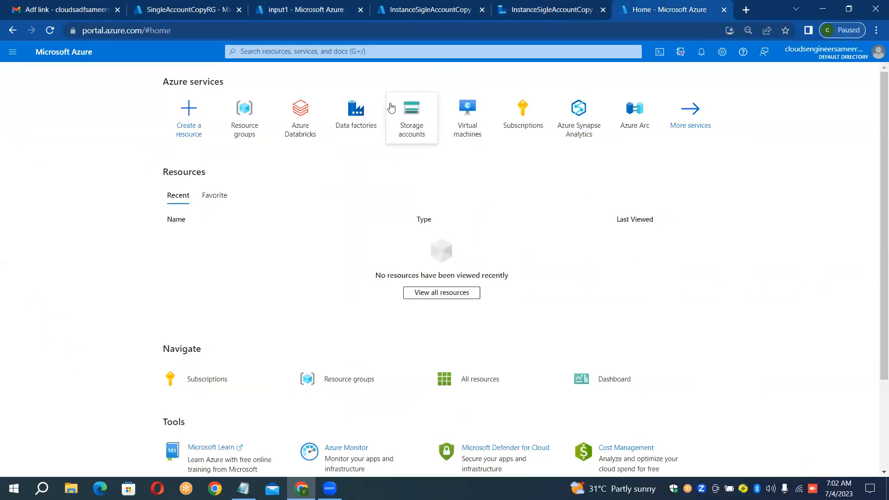
pyautogui.click(421, 111)
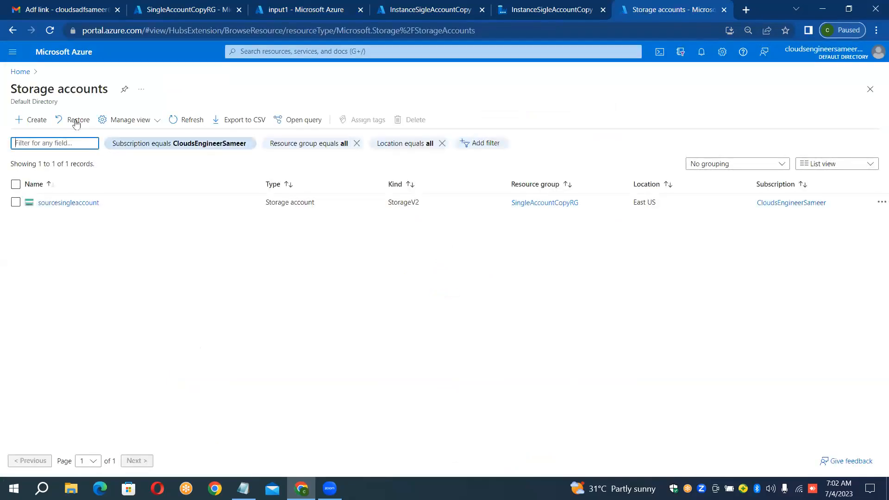
pyautogui.click(33, 122)
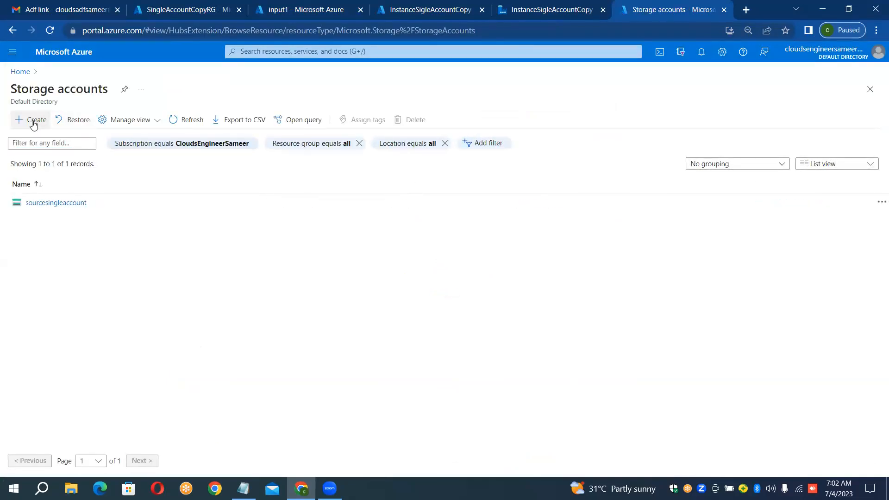
pyautogui.click(33, 123)
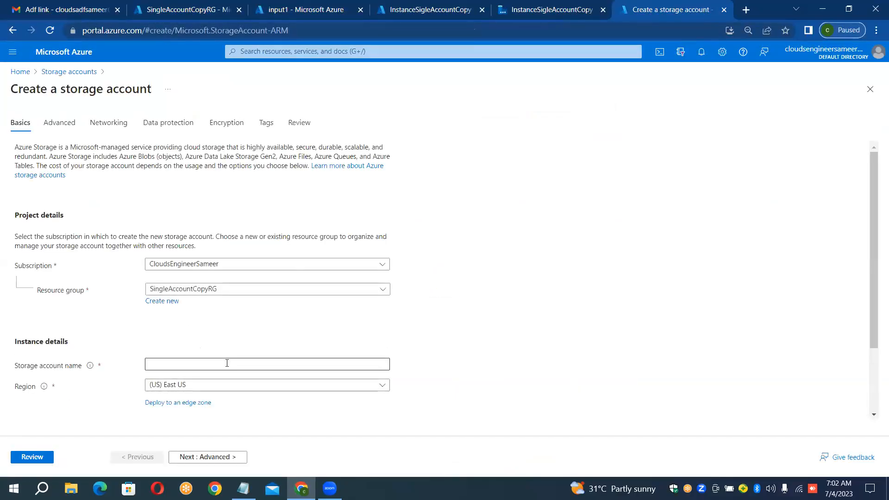
# Step: Name the new storage account sinkstoragemultifiles
pyautogui.click(226, 363)
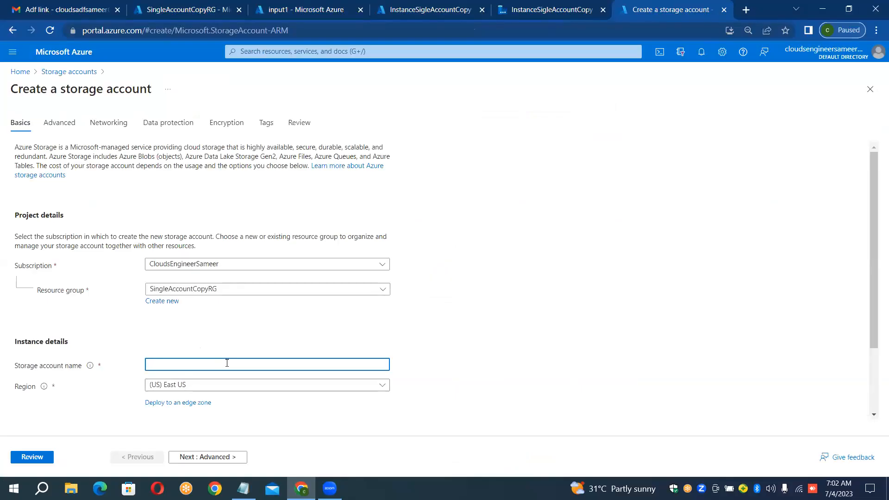
pyautogui.write('Sin')
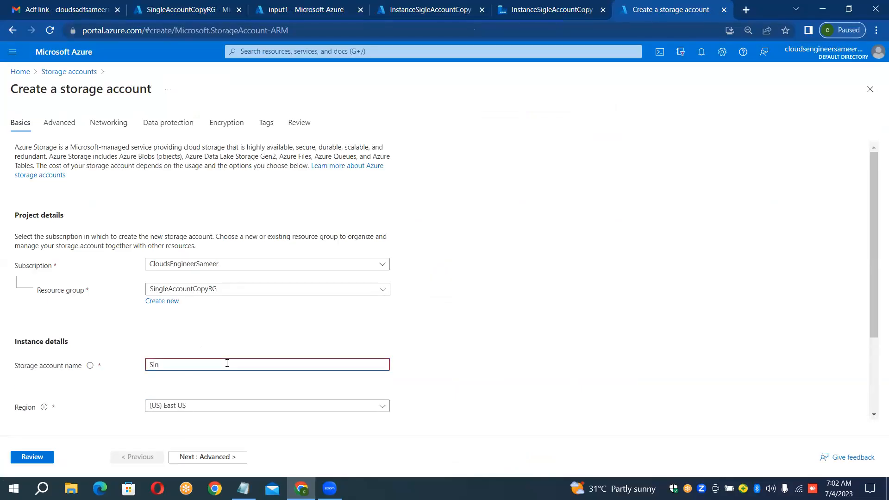
pyautogui.press('BackSpace')
pyautogui.press('BackSpace')
pyautogui.write('sink')
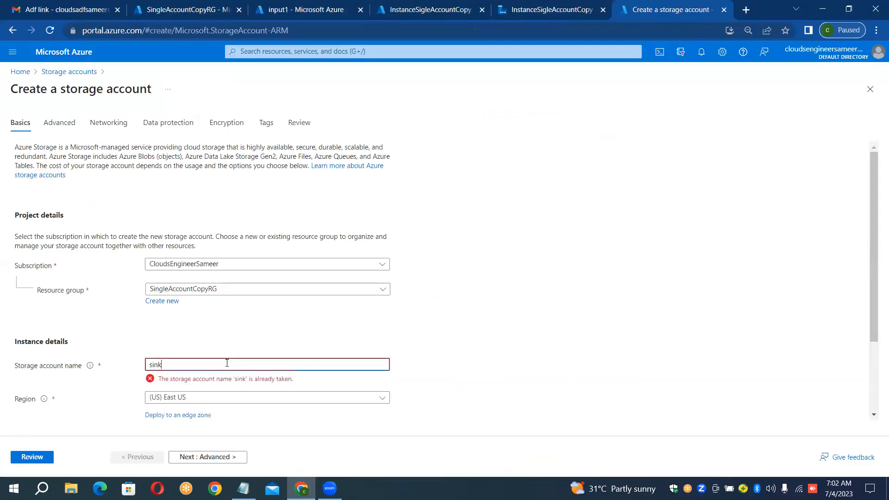
pyautogui.write('stotage')
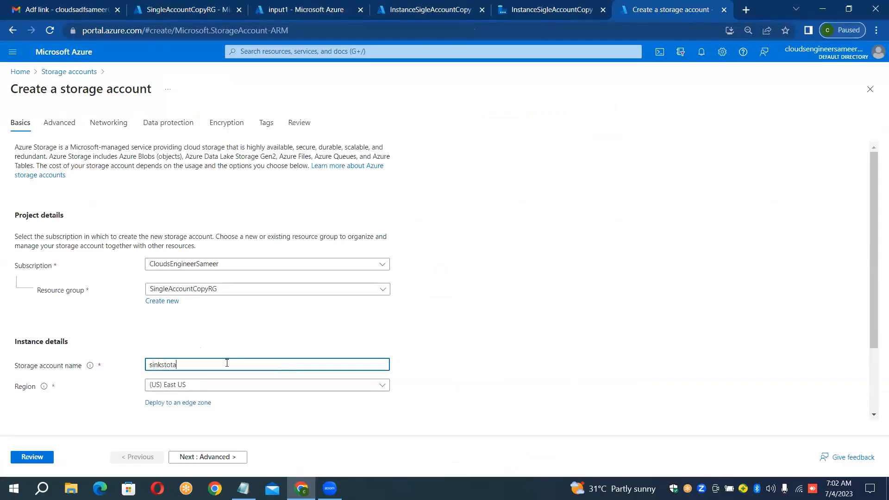
pyautogui.press('BackSpace')
pyautogui.press('BackSpace')
pyautogui.press('BackSpace')
pyautogui.write('ragemultifiles')
# Step: Enable the hierarchical namespace for the new storage account, then review and create it
pyautogui.click(56, 122)
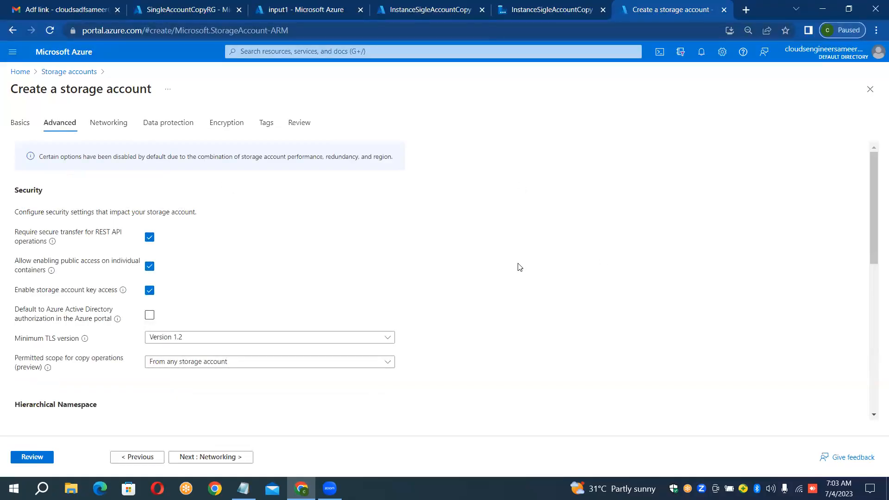
pyautogui.scroll(-5, 520, 267)
pyautogui.scroll(-3, 519, 267)
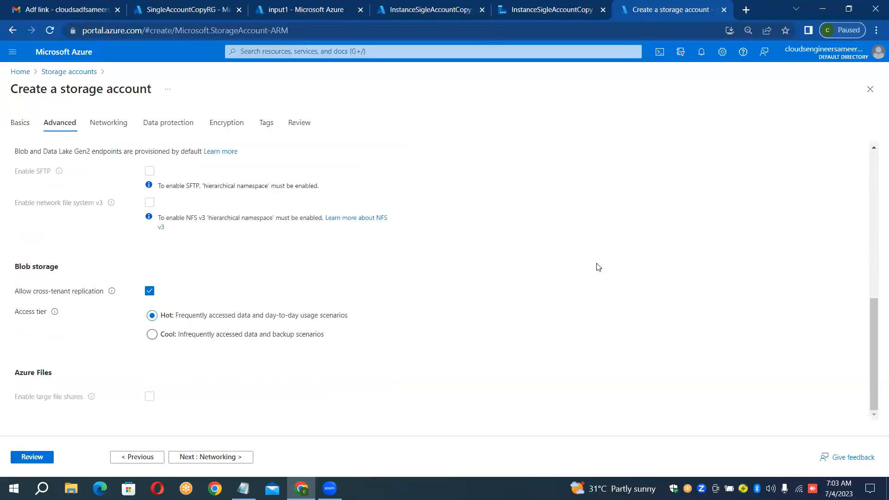
pyautogui.scroll(3, 597, 267)
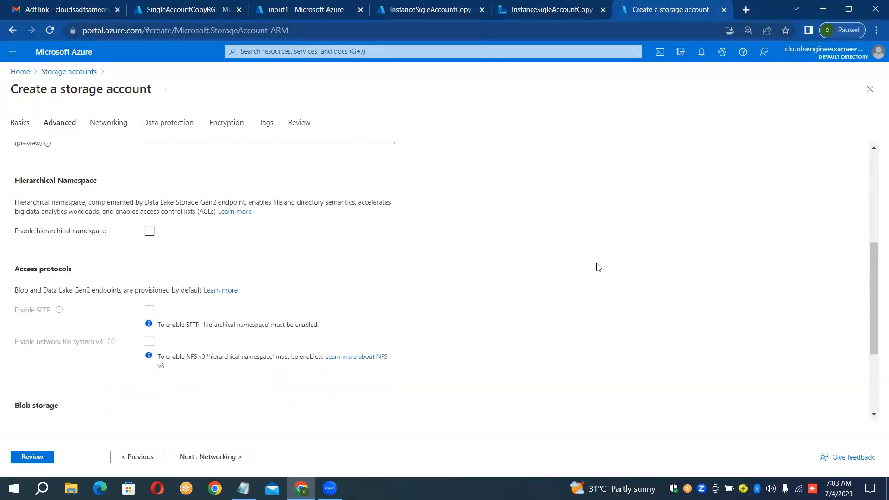
pyautogui.click(149, 232)
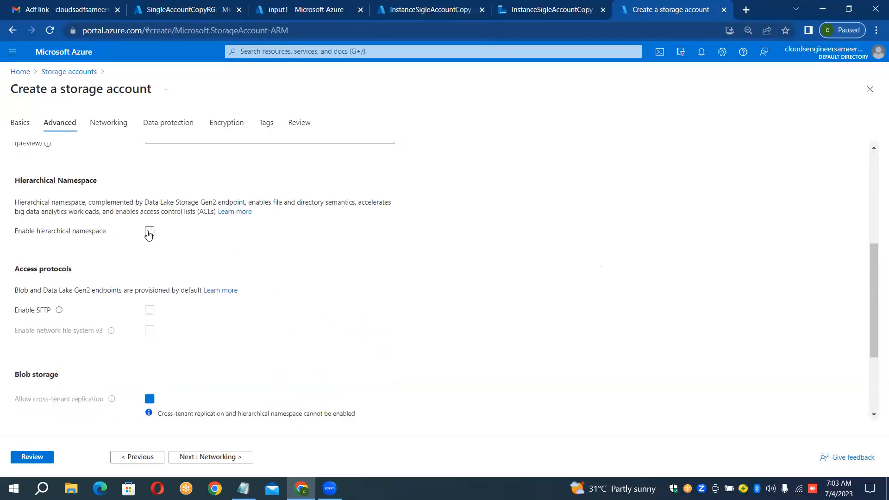
pyautogui.click(45, 459)
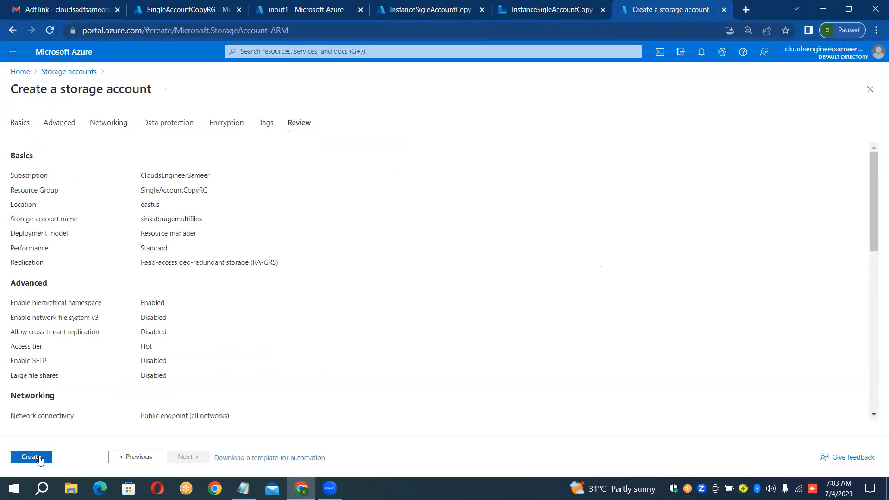
pyautogui.click(40, 457)
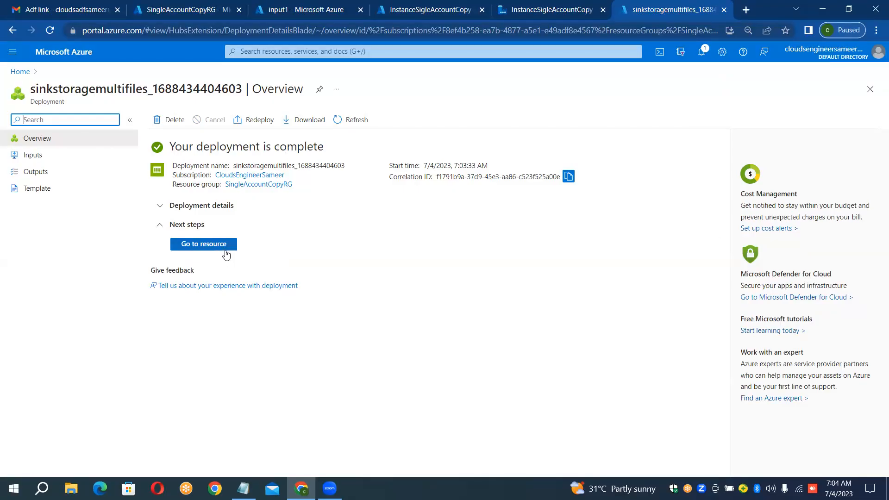
# Step: Go to the deployed sinkstoragemultifiles account and create a private container named output1
pyautogui.click(223, 245)
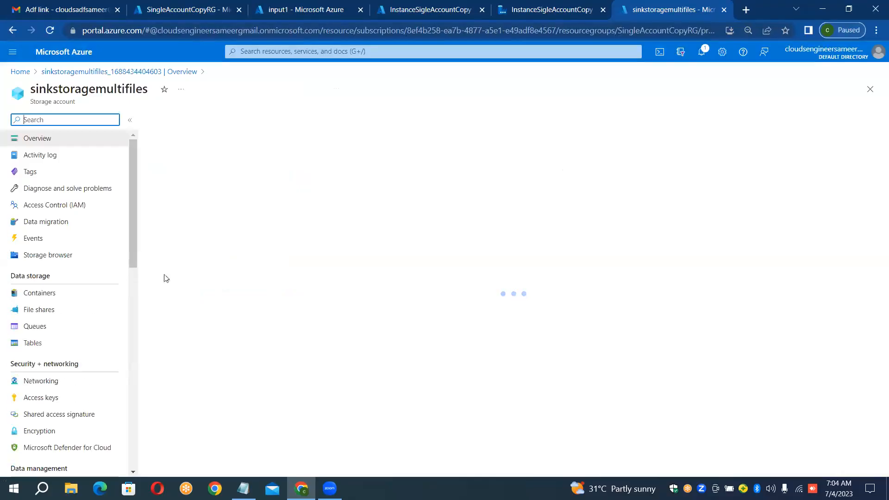
pyautogui.click(49, 301)
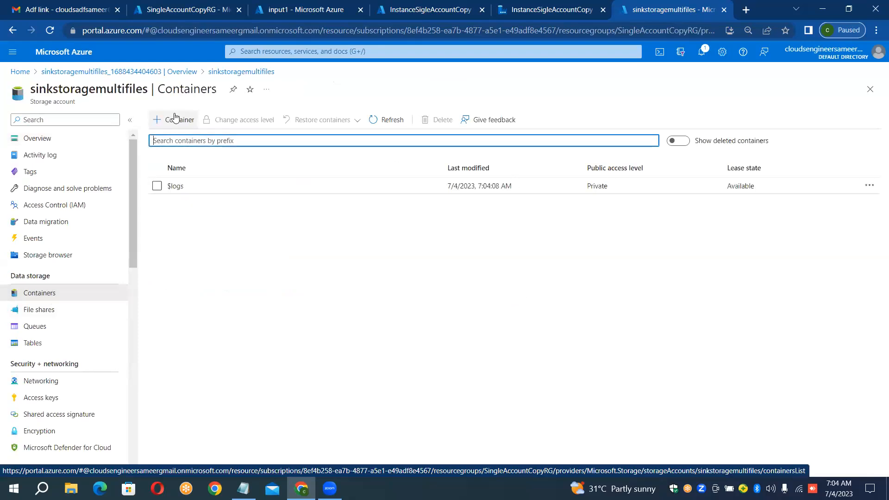
pyautogui.click(175, 118)
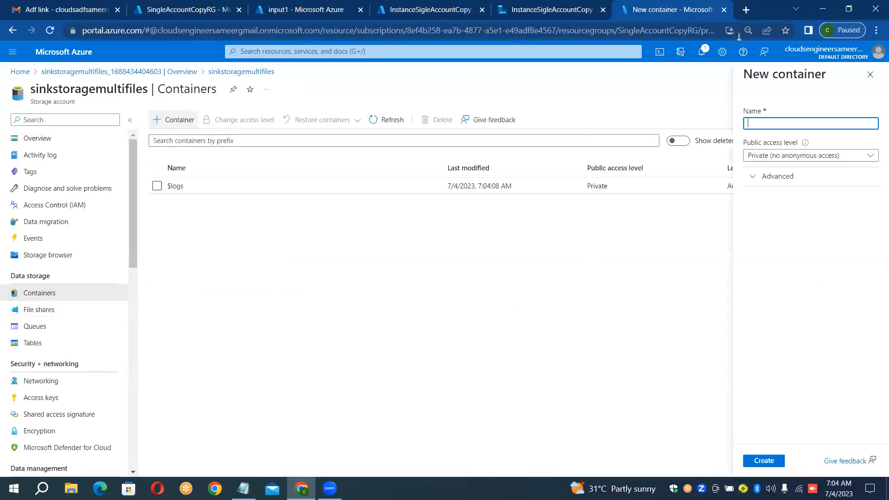
pyautogui.click(786, 123)
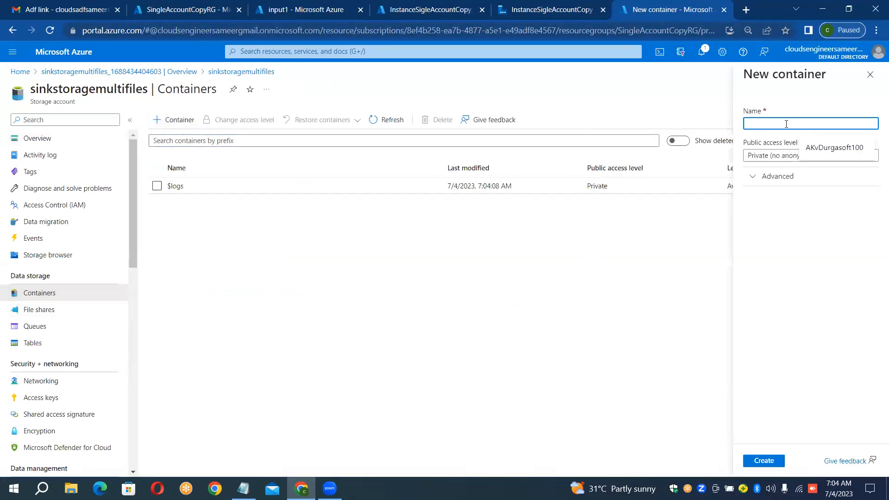
pyautogui.write('output')
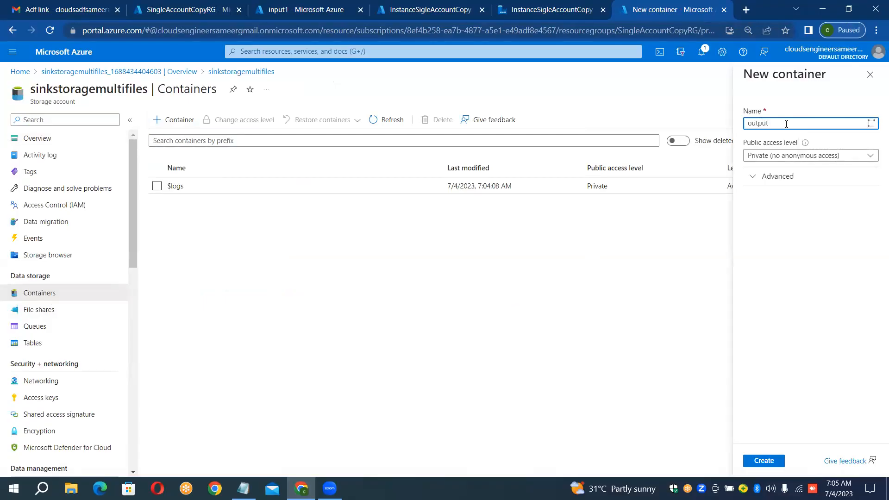
pyautogui.write('1')
pyautogui.press('BackSpace')
pyautogui.write('1')
pyautogui.click(767, 461)
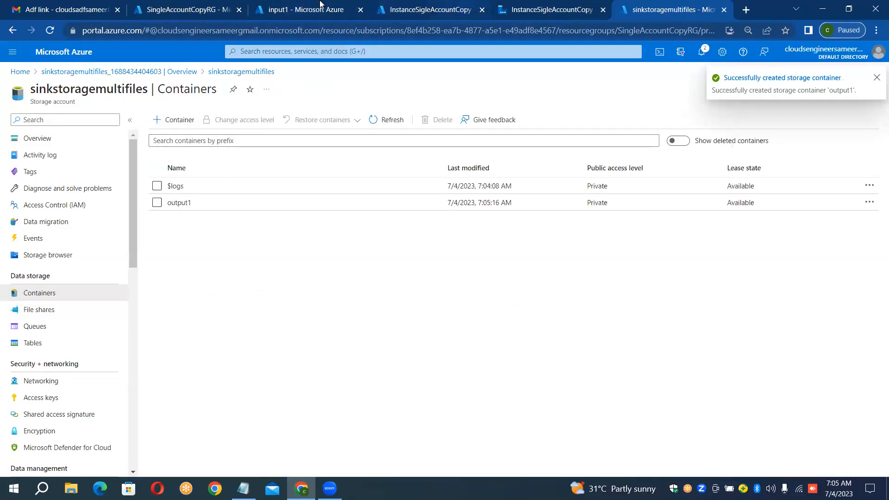
# Step: Check the source files in the input1 container and open the output1 container in the sink account
pyautogui.click(306, 3)
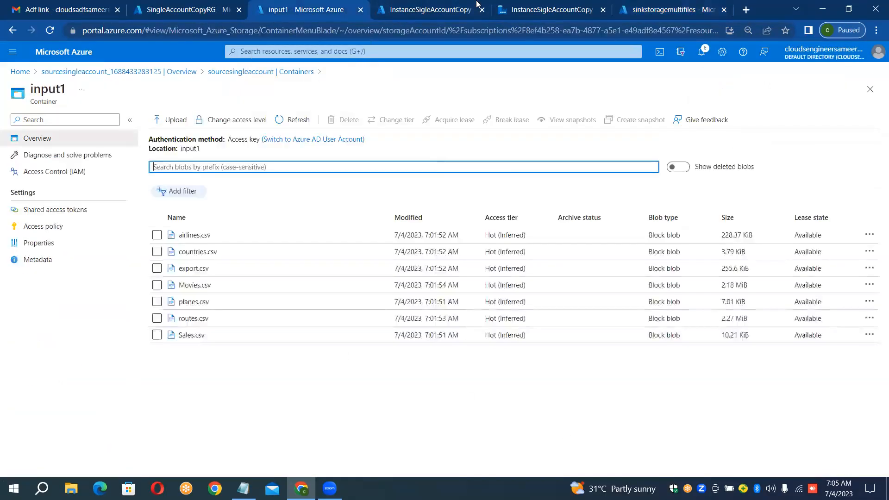
pyautogui.click(654, 6)
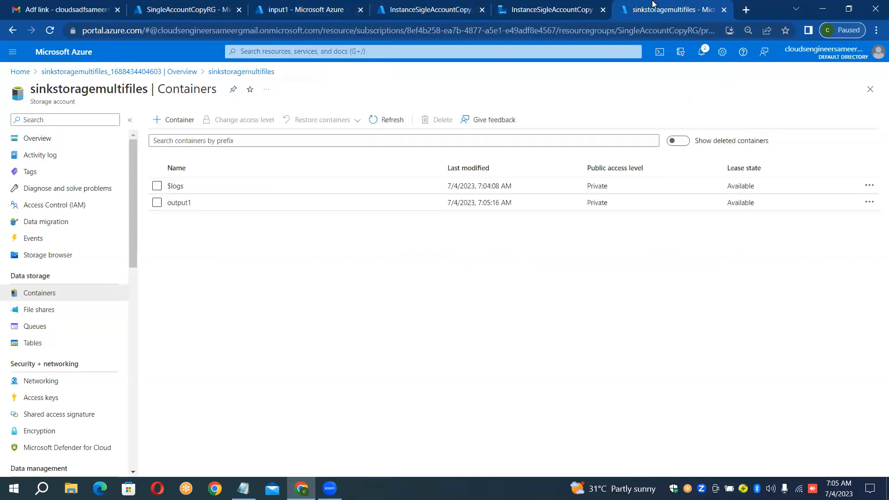
pyautogui.click(290, 203)
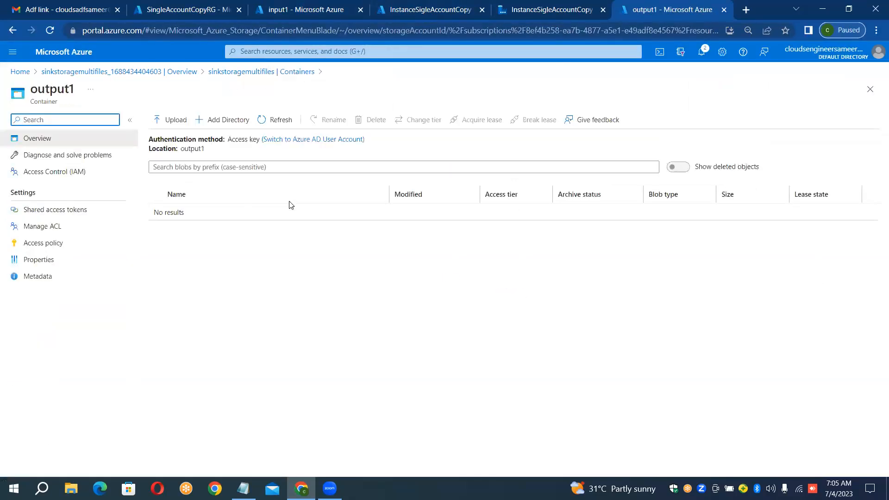
# Step: Switch to Data Factory Studio and look over the existing single-account blob copy pipeline and its Copy data activity
pyautogui.click(428, 10)
pyautogui.click(552, 10)
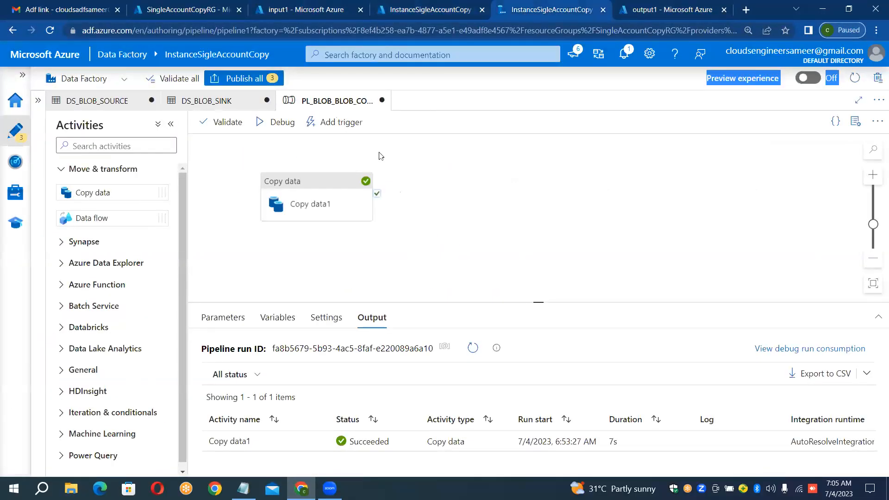
pyautogui.click(314, 187)
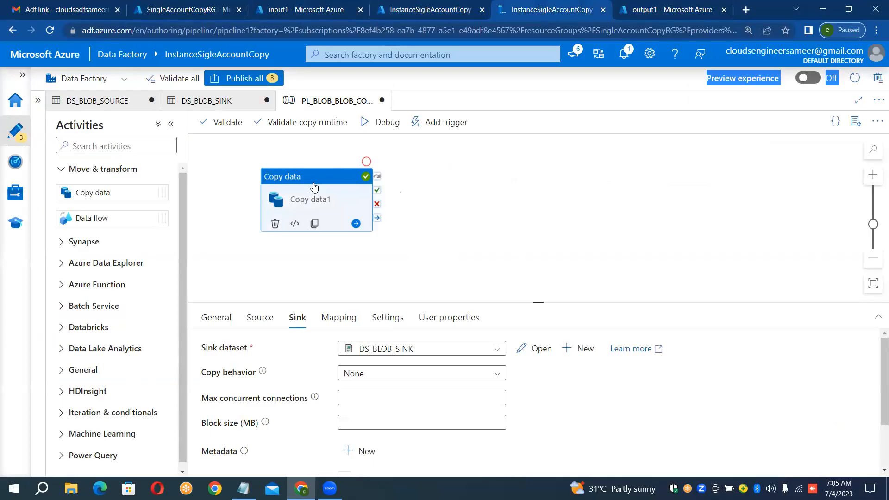
pyautogui.moveTo(313, 186); pyautogui.dragTo(357, 181)
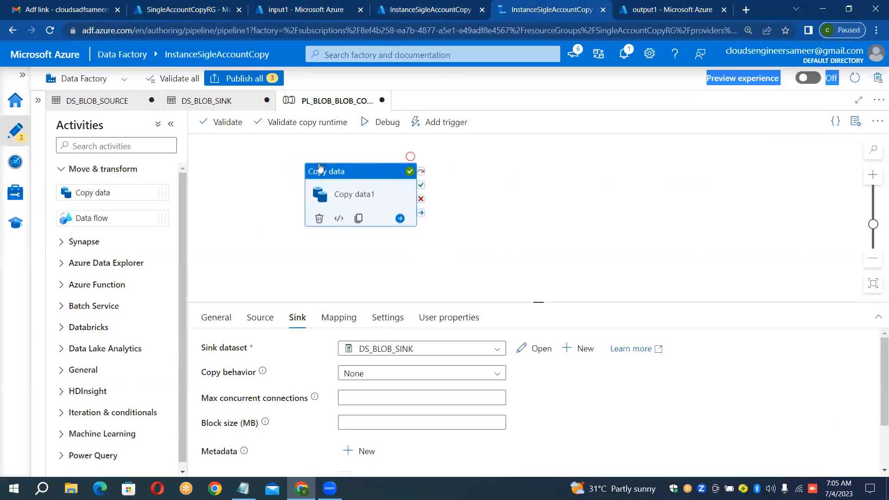
pyautogui.click(232, 107)
pyautogui.click(312, 100)
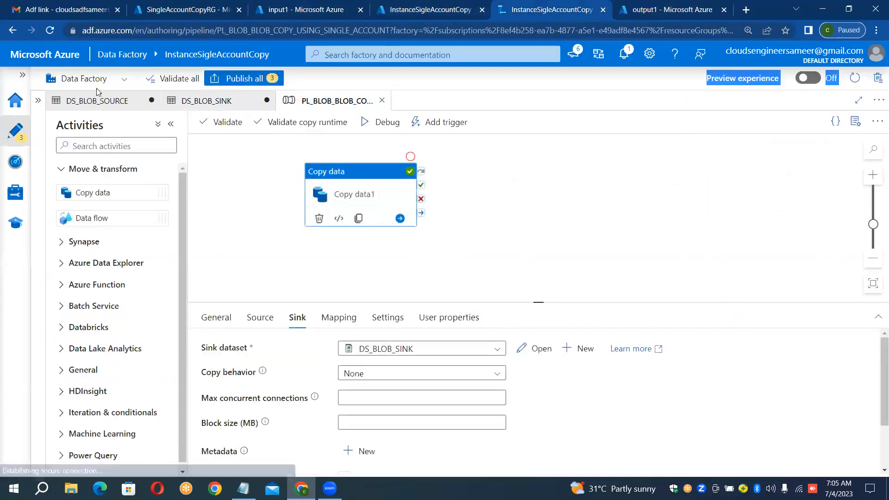
# Step: Show the factory resources and create a new pipeline
pyautogui.click(37, 101)
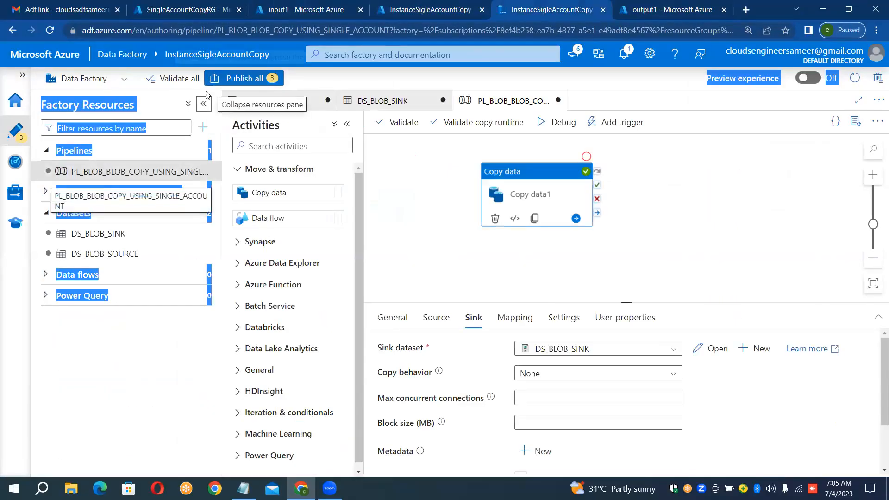
pyautogui.click(194, 149)
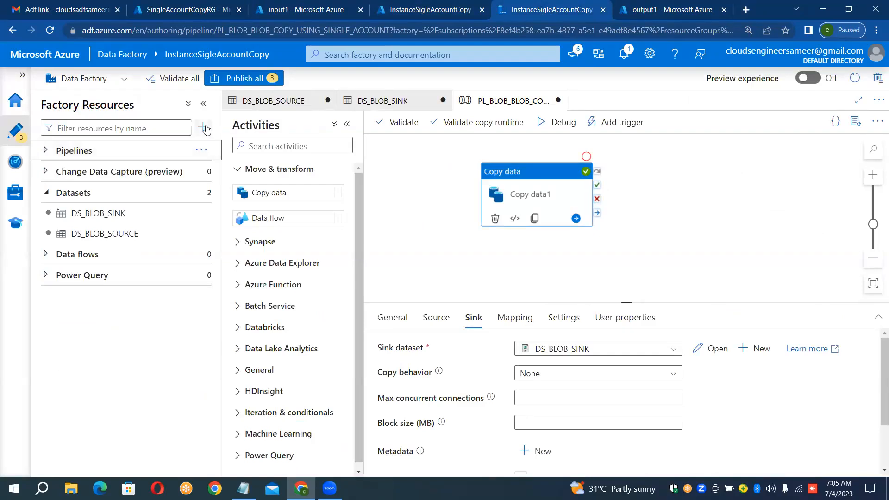
pyautogui.click(201, 150)
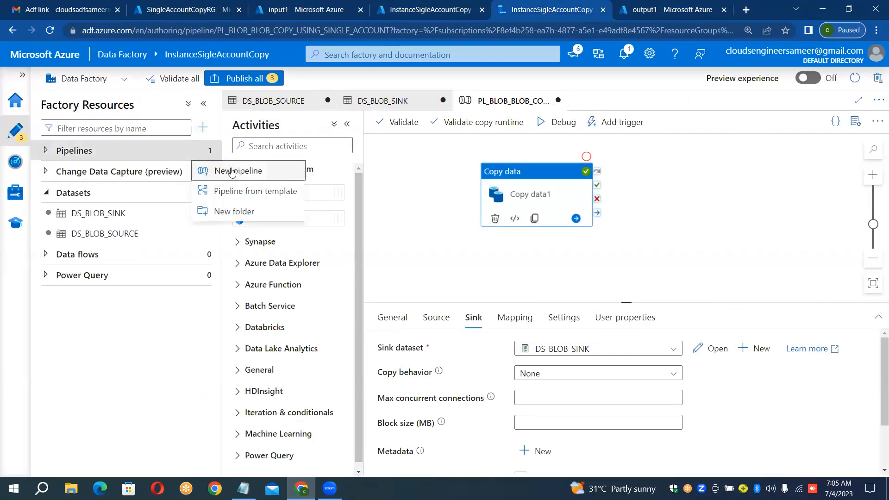
pyautogui.click(232, 171)
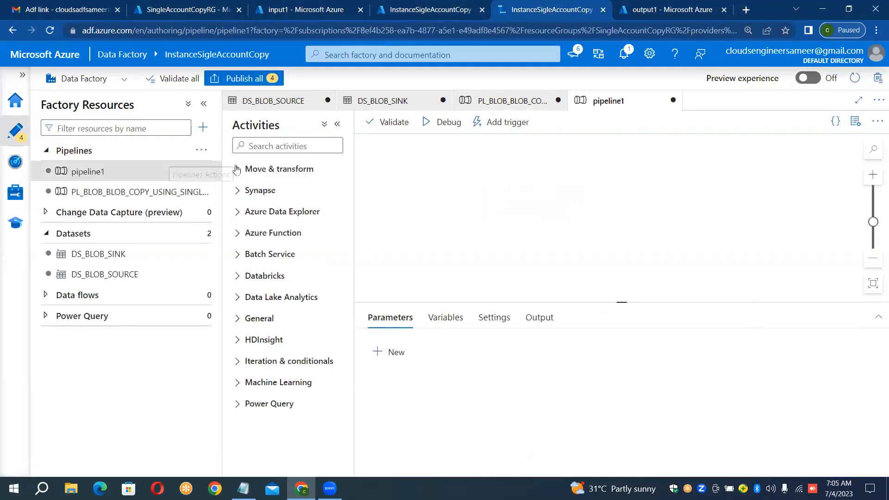
# Step: Name the new pipeline Pl_Blob_To_Gen2_Copy and close its properties
pyautogui.click(762, 216)
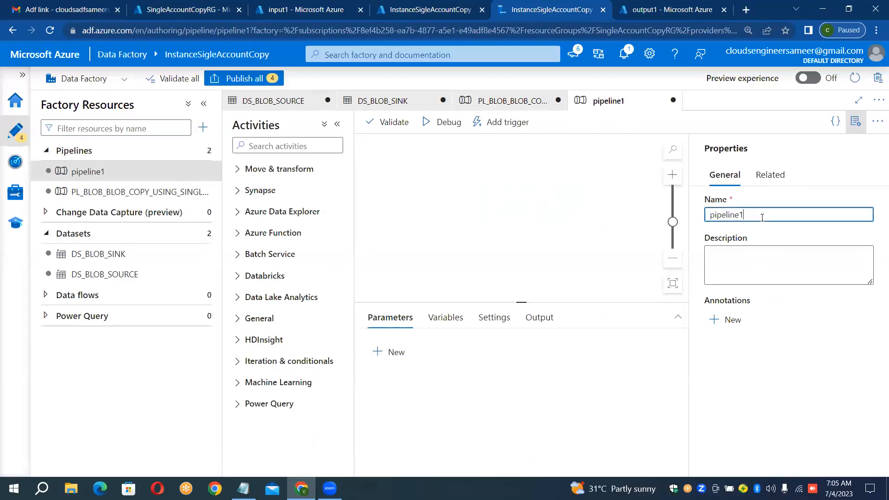
pyautogui.hotkey('ctrl', 'a')
pyautogui.press('BackSpace')
pyautogui.write('P')
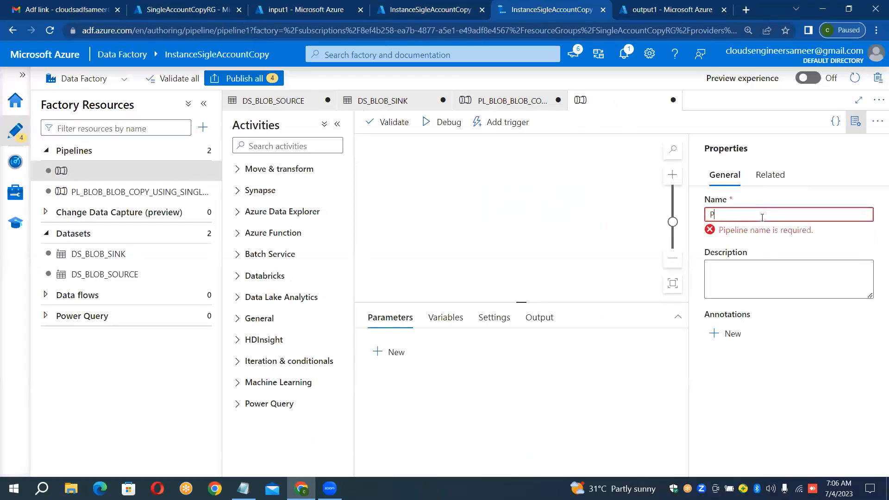
pyautogui.write('l_')
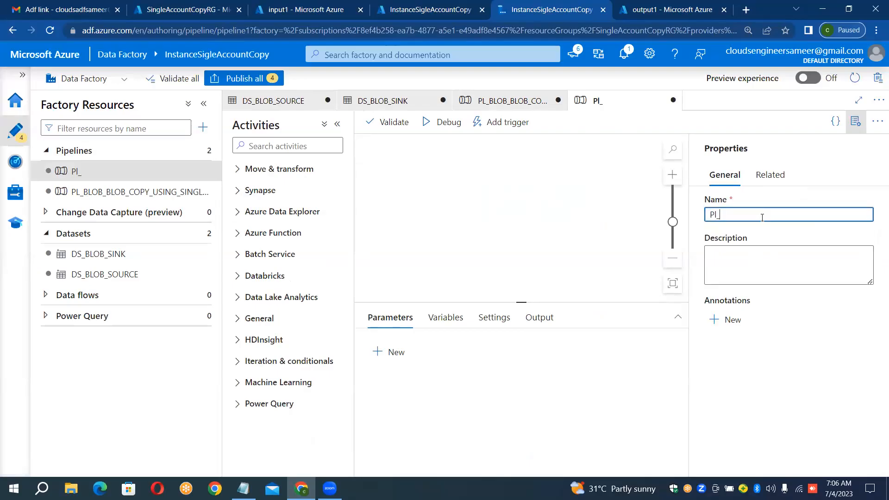
pyautogui.write('Blob_ToG')
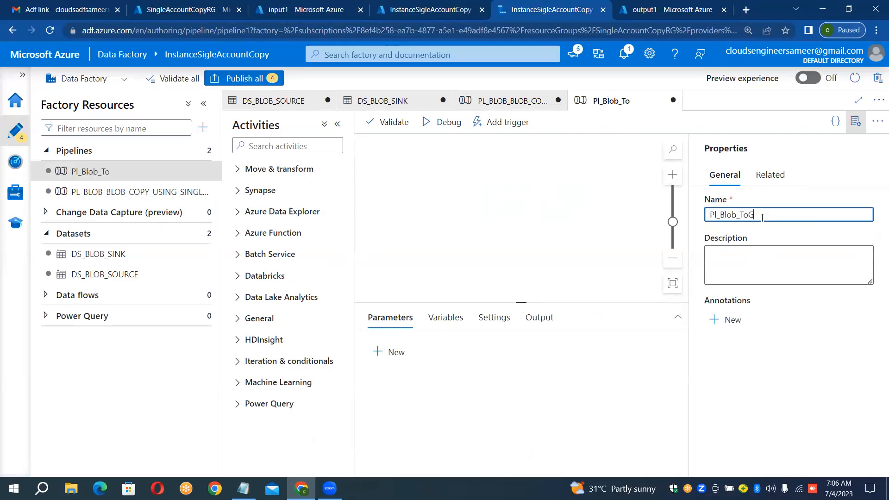
pyautogui.write('en2')
pyautogui.press('BackSpace')
pyautogui.press('BackSpace')
pyautogui.write('_Gen2-Copy')
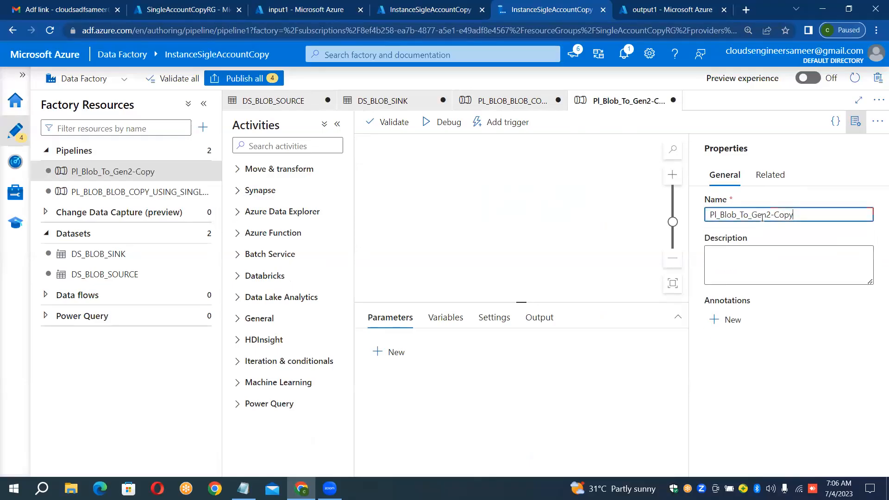
pyautogui.hotkey('shift', 'Left')
pyautogui.write('_')
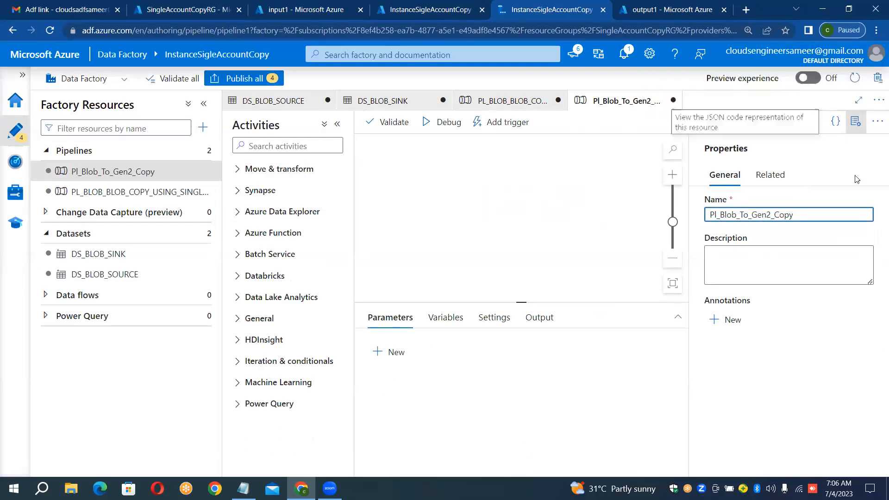
pyautogui.click(855, 121)
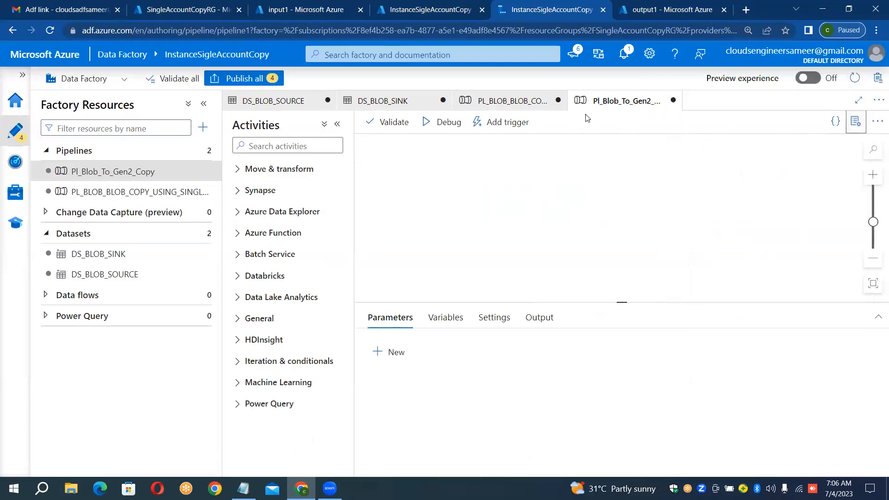
# Step: Add a Copy data activity to the pipeline canvas and name it CopyMultipleFiles
pyautogui.click(250, 169)
pyautogui.moveTo(281, 192); pyautogui.dragTo(497, 210)
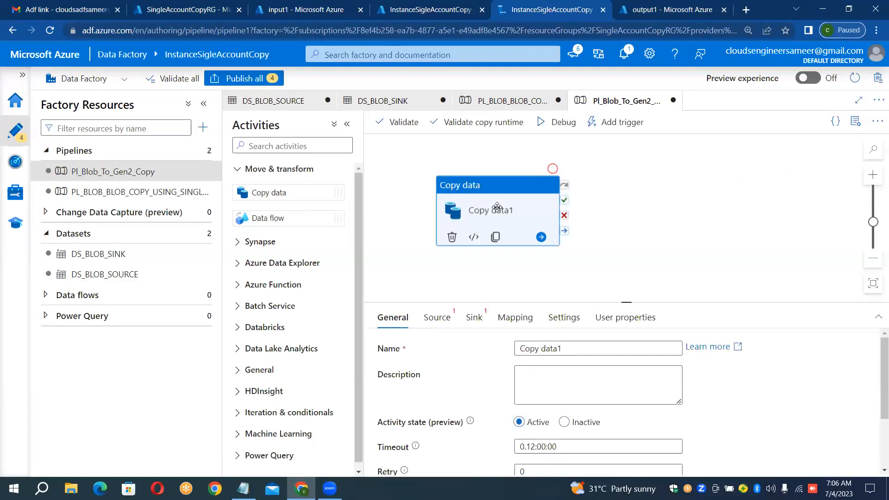
pyautogui.click(577, 348)
pyautogui.hotkey('ctrl', 'a')
pyautogui.press('BackSpace')
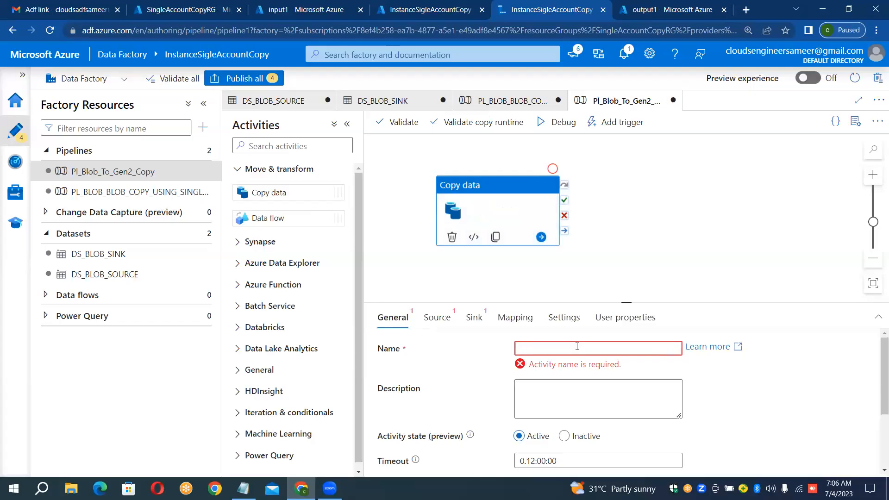
pyautogui.write('Copy')
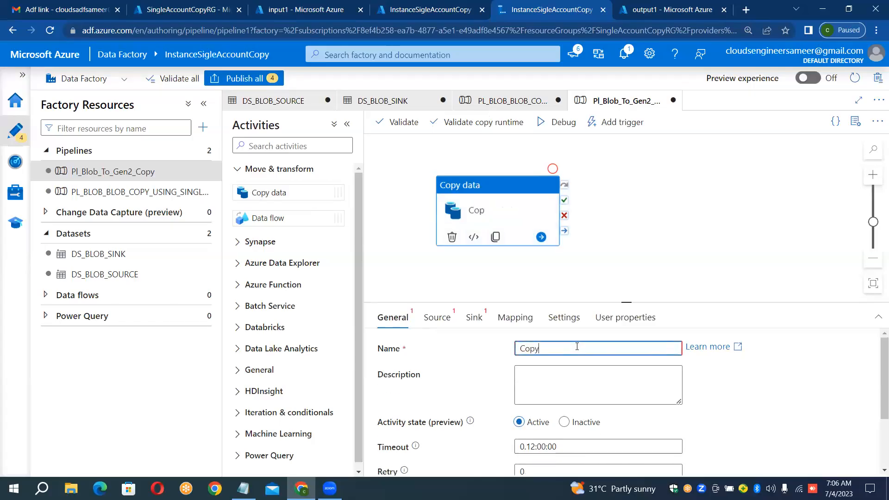
pyautogui.write('MultipleFiles')
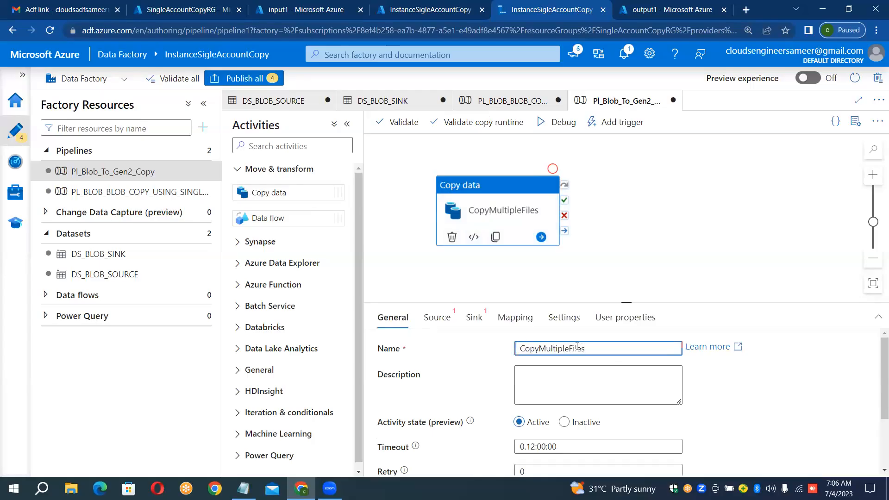
pyautogui.click(640, 163)
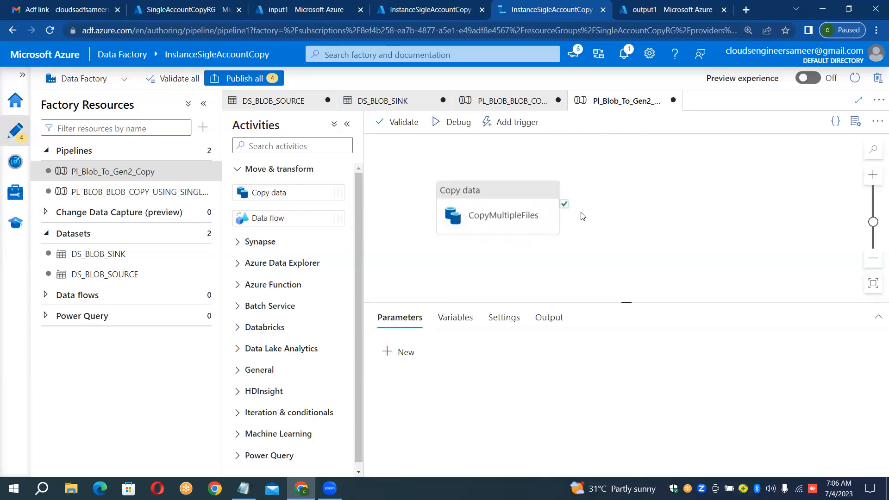
# Step: Set the source dataset of the CopyMultipleFiles activity to DS_BLOB_SOURCE
pyautogui.click(528, 204)
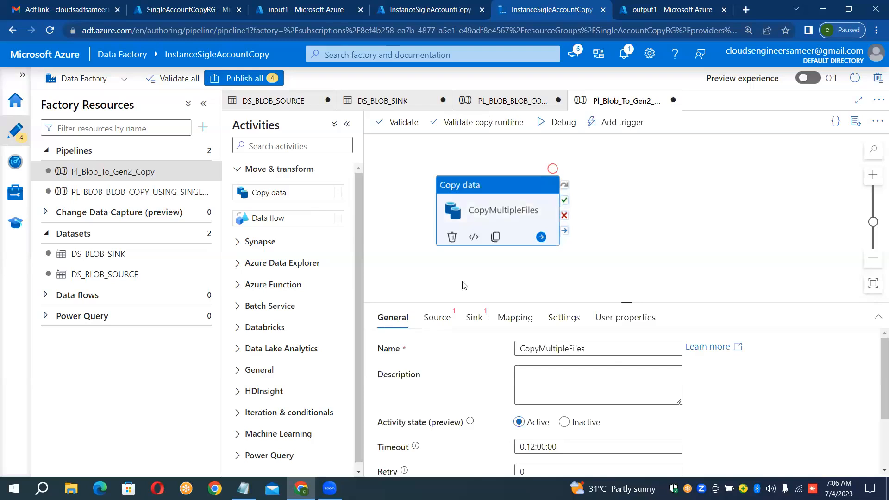
pyautogui.click(444, 316)
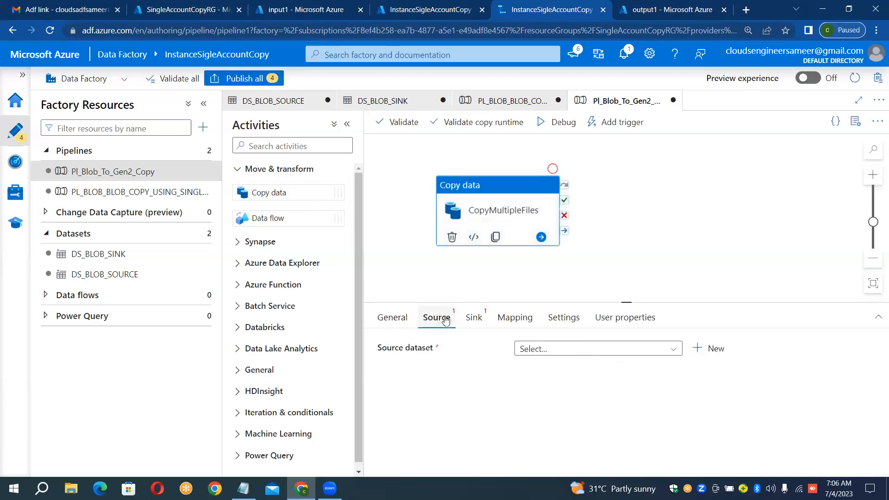
pyautogui.click(609, 357)
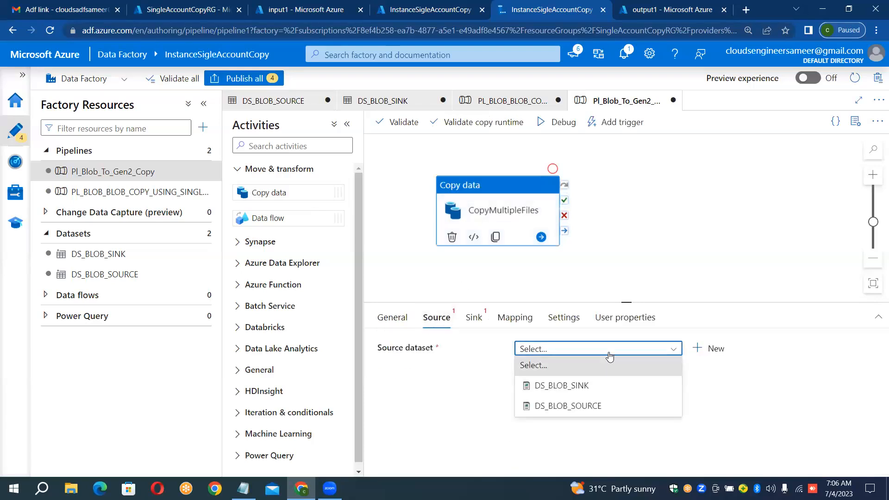
pyautogui.click(589, 404)
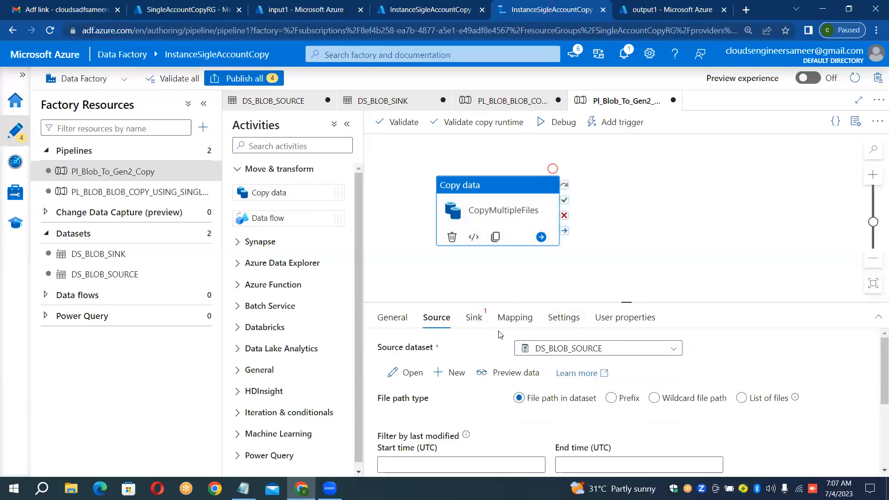
# Step: Check the existing sink dataset choices, look over the output1 and input1 containers in the Azure portal, and return to Data Factory Studio
pyautogui.moveTo(498, 331); pyautogui.dragTo(484, 309)
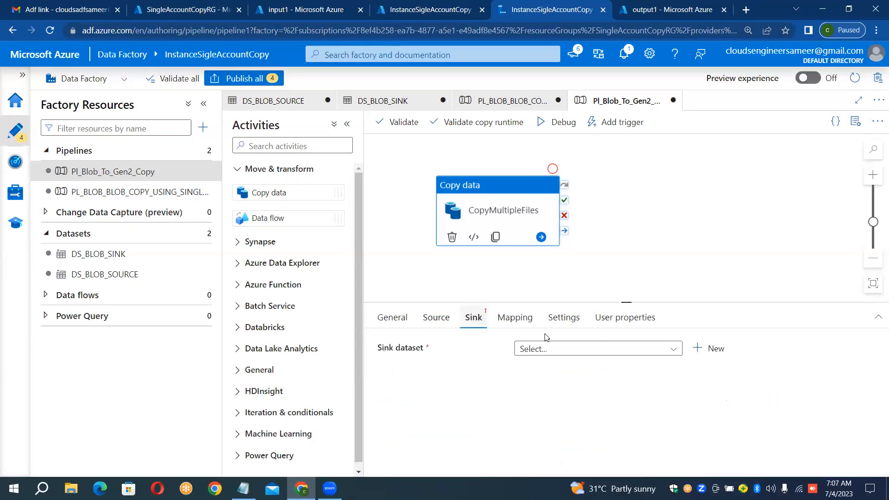
pyautogui.click(553, 350)
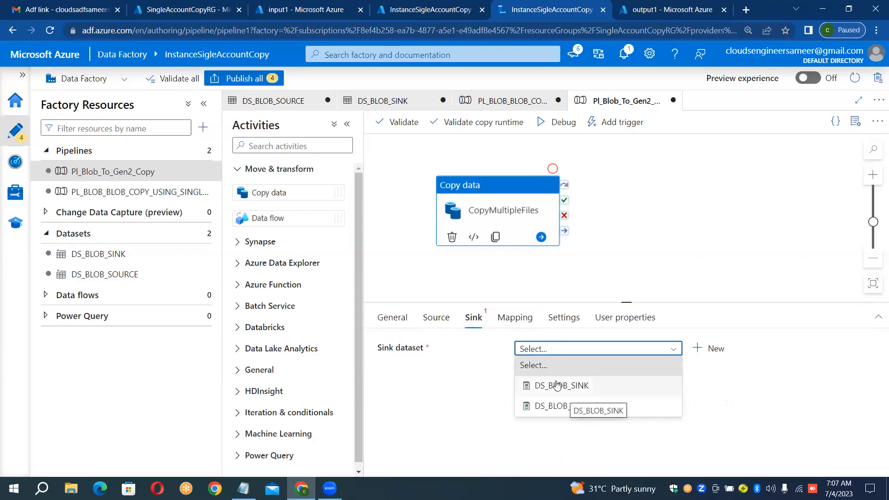
pyautogui.click(663, 7)
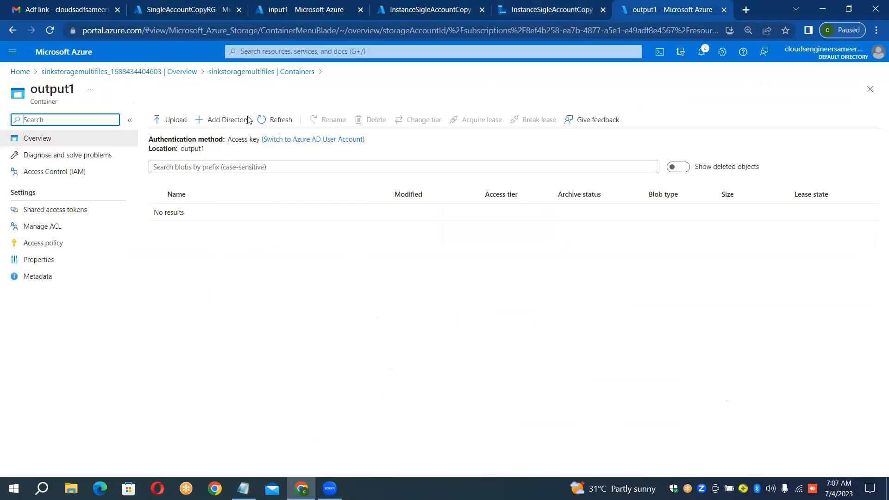
pyautogui.click(390, 5)
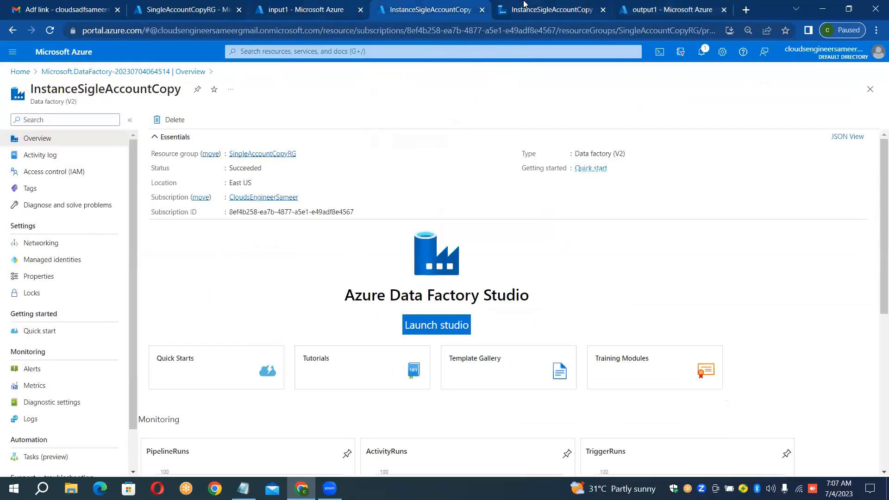
pyautogui.click(546, 9)
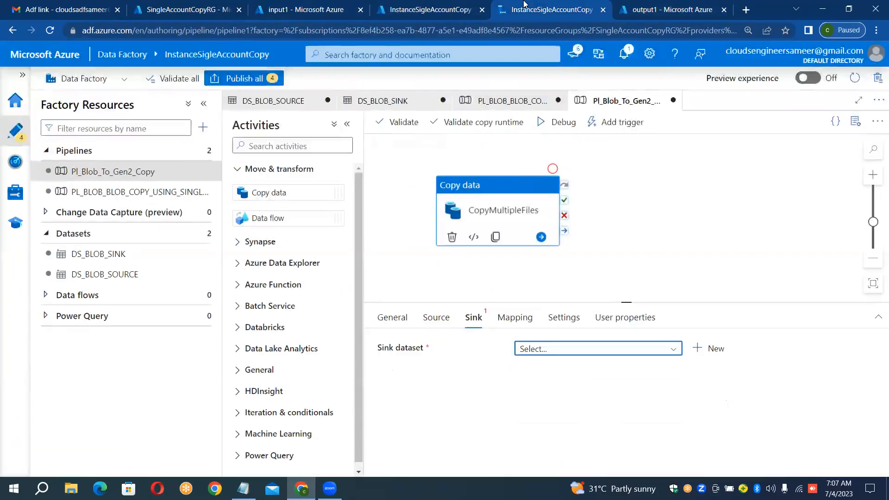
pyautogui.click(654, 6)
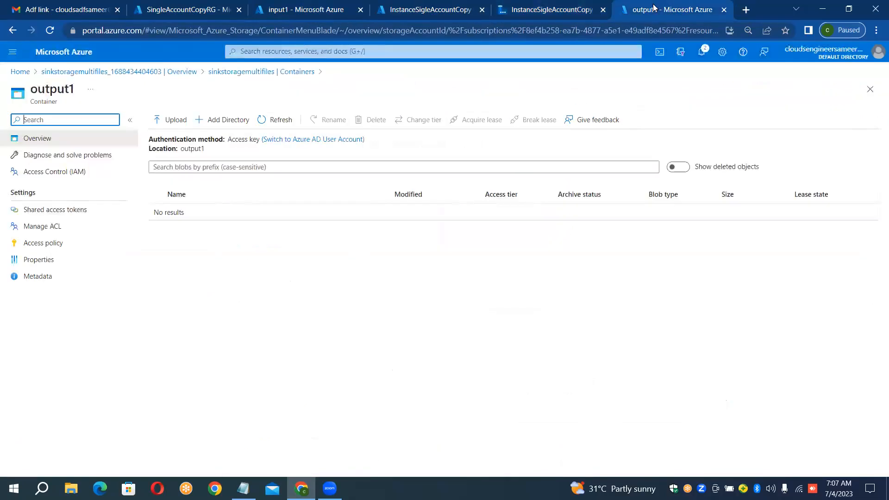
pyautogui.click(430, 4)
pyautogui.click(328, 8)
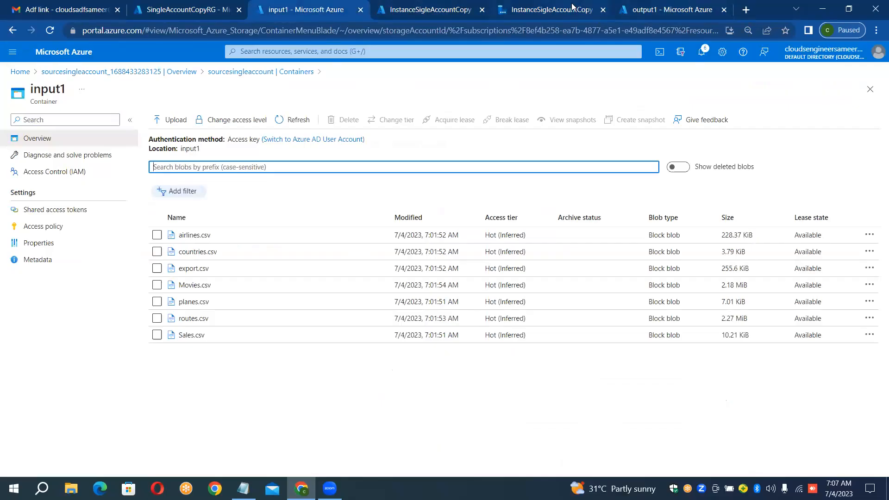
pyautogui.click(551, 9)
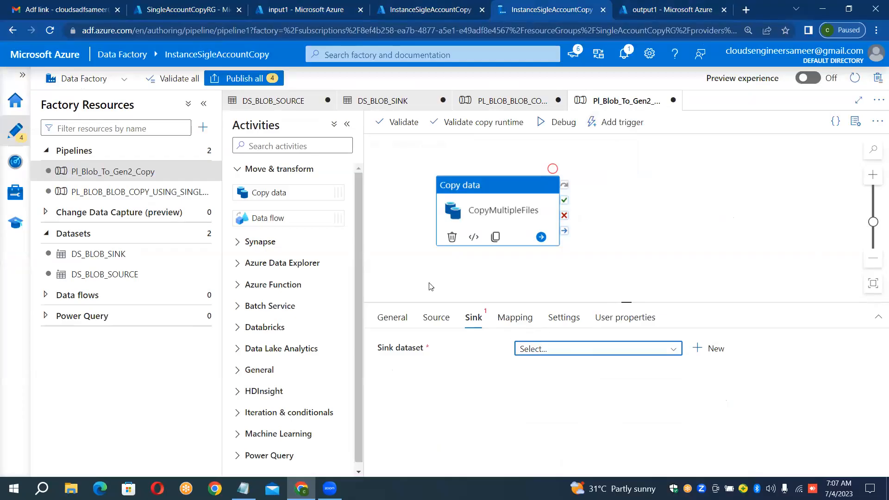
# Step: Start a new sink dataset for the copy activity using Azure Data Lake Storage Gen2 and the DelimitedText format
pyautogui.moveTo(487, 186); pyautogui.dragTo(514, 182)
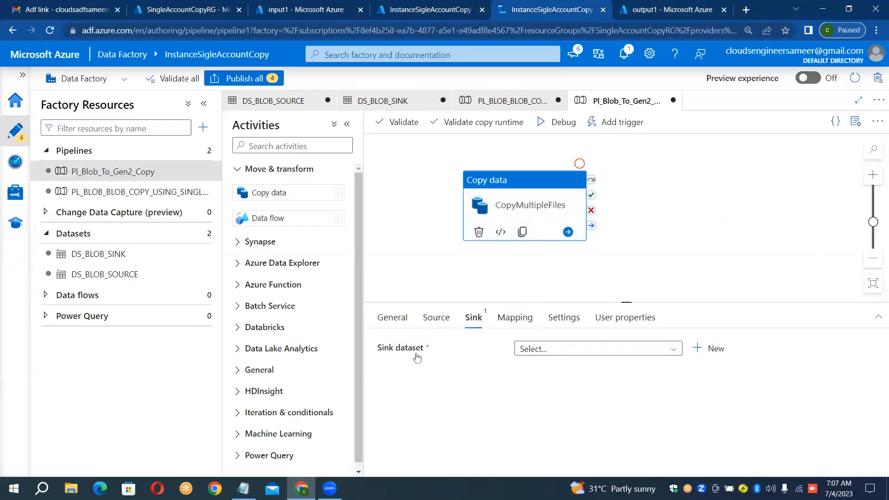
pyautogui.click(700, 353)
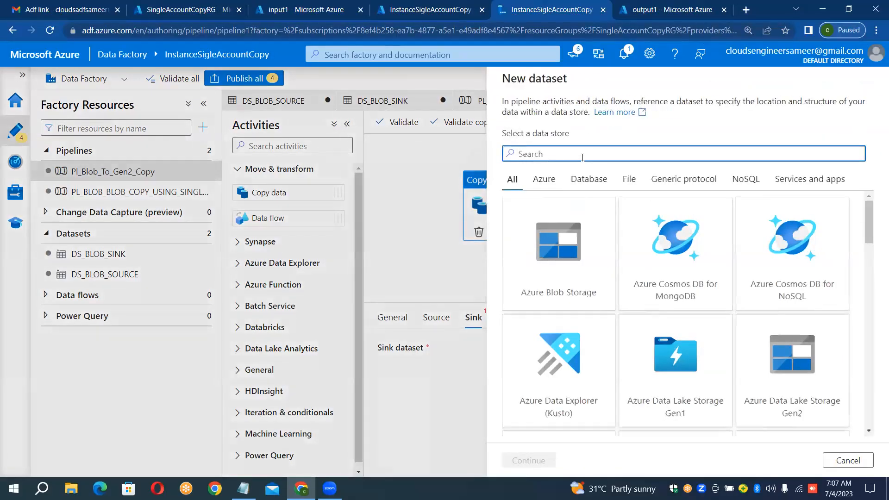
pyautogui.write('2')
pyautogui.doubleClick(561, 235)
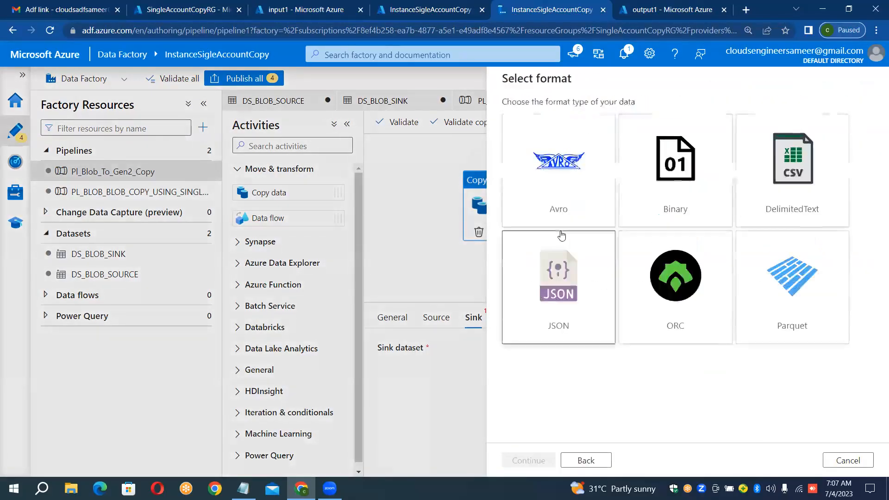
pyautogui.click(561, 234)
pyautogui.click(785, 180)
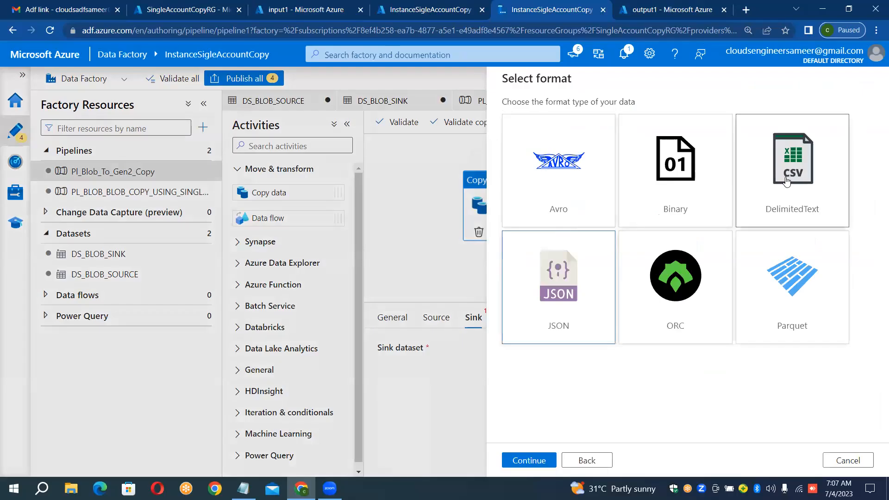
pyautogui.doubleClick(786, 180)
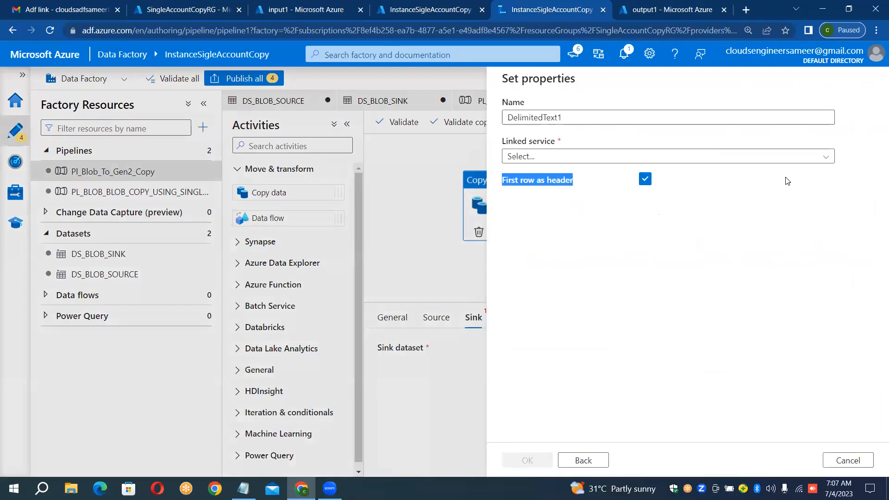
# Step: Name the new sink dataset DS_SINK_ADLSGEN2
pyautogui.click(640, 116)
pyautogui.hotkey('ctrl', 'a')
pyautogui.press('BackSpace')
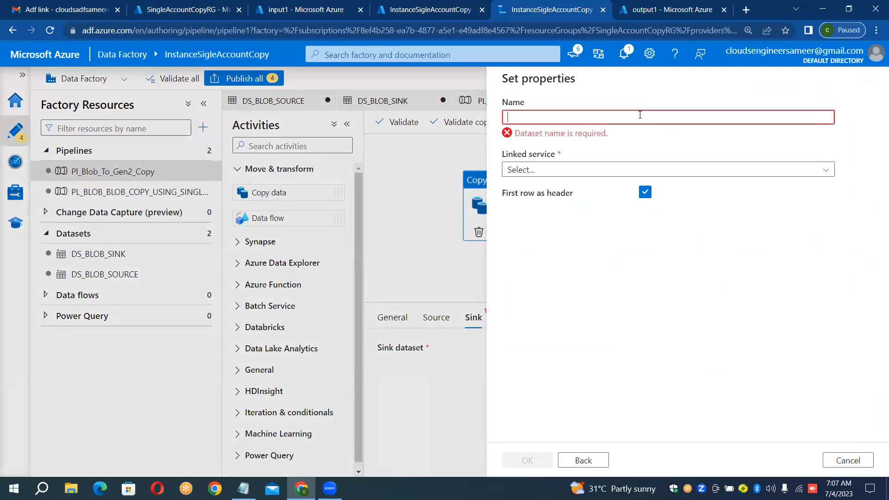
pyautogui.write('DS_SINK_ADL')
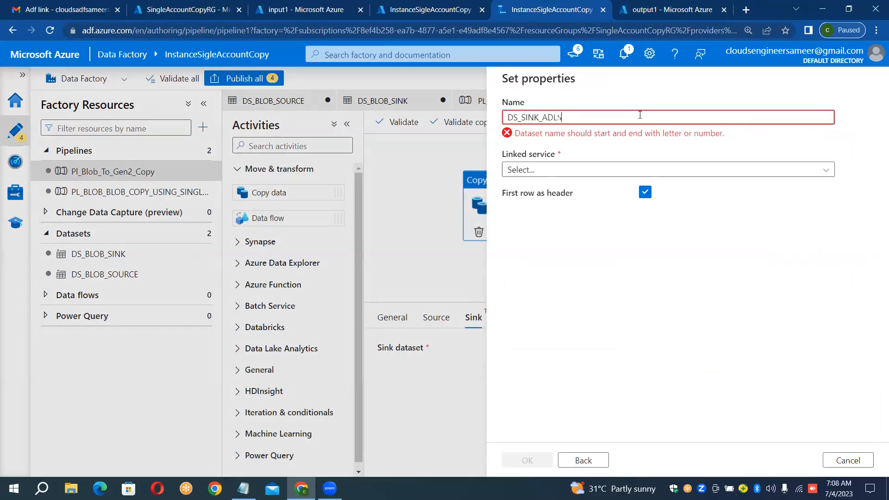
pyautogui.write('SGEN2')
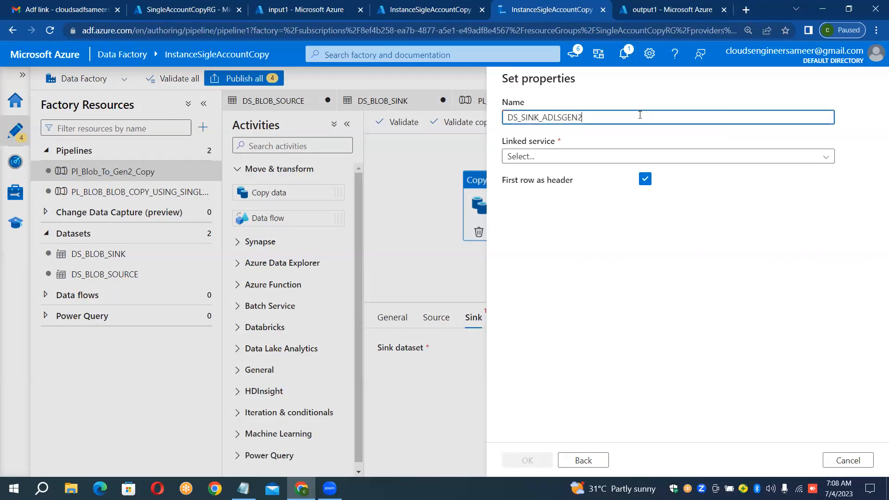
# Step: Start a new Azure Data Lake Storage Gen2 linked service for the dataset and name it LS_ADLS_GEN2
pyautogui.click(615, 156)
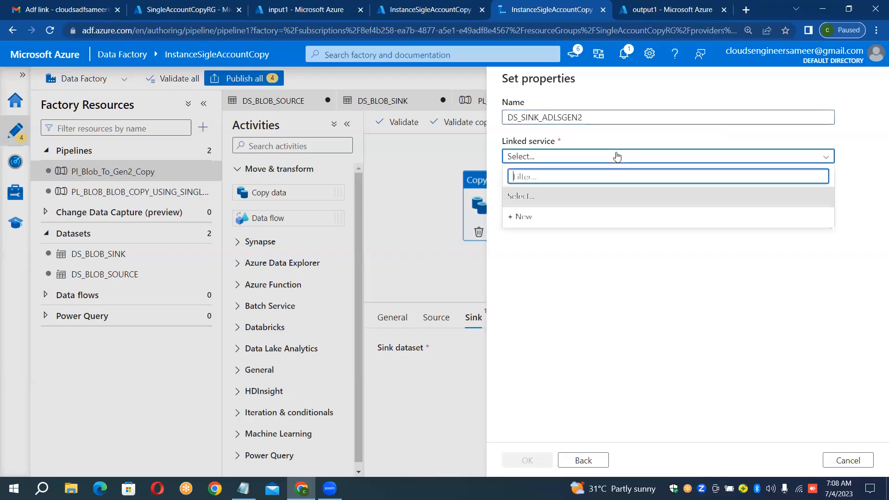
pyautogui.click(542, 273)
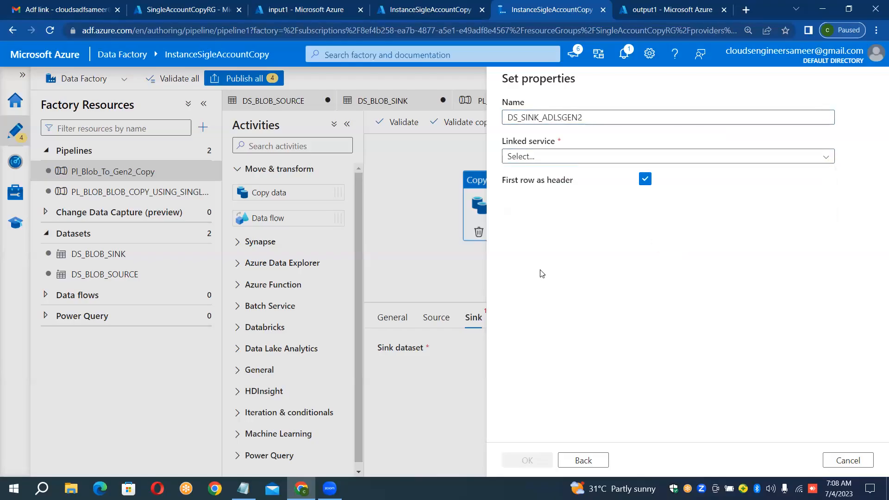
pyautogui.click(539, 158)
pyautogui.click(523, 222)
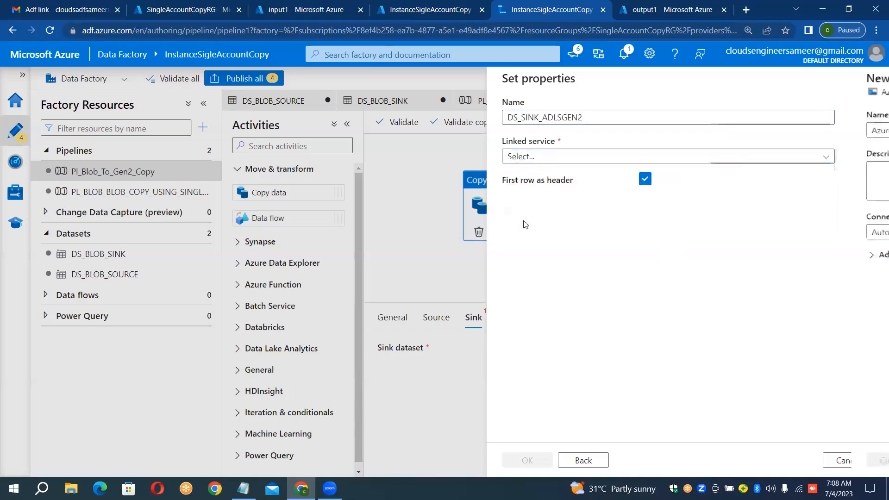
pyautogui.click(608, 129)
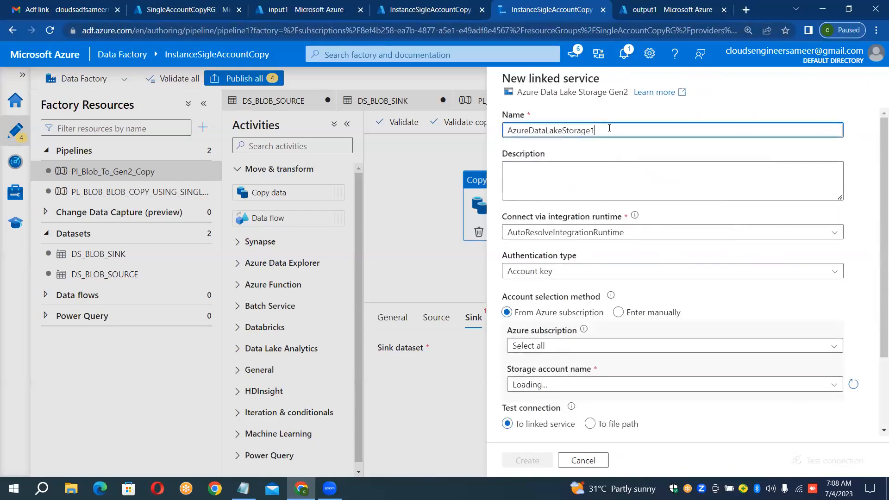
pyautogui.hotkey('ctrl', 'a')
pyautogui.press('BackSpace')
pyautogui.write('LS')
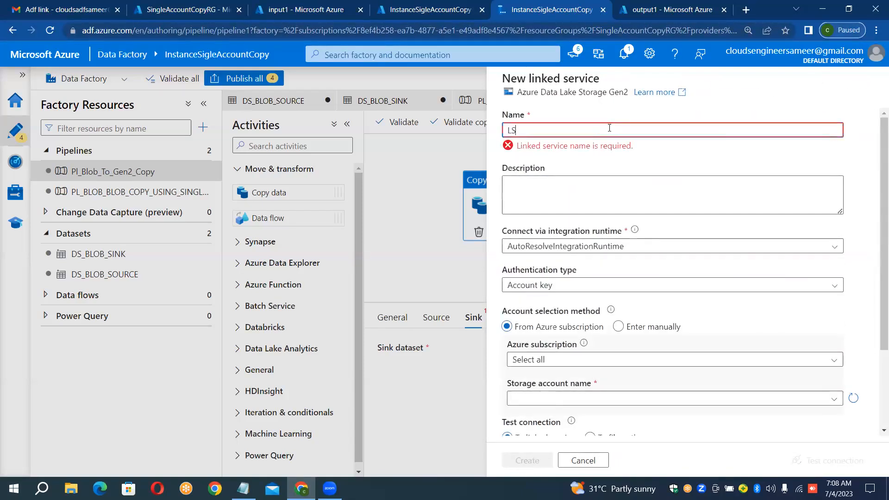
pyautogui.write('_ADLS_GEN2')
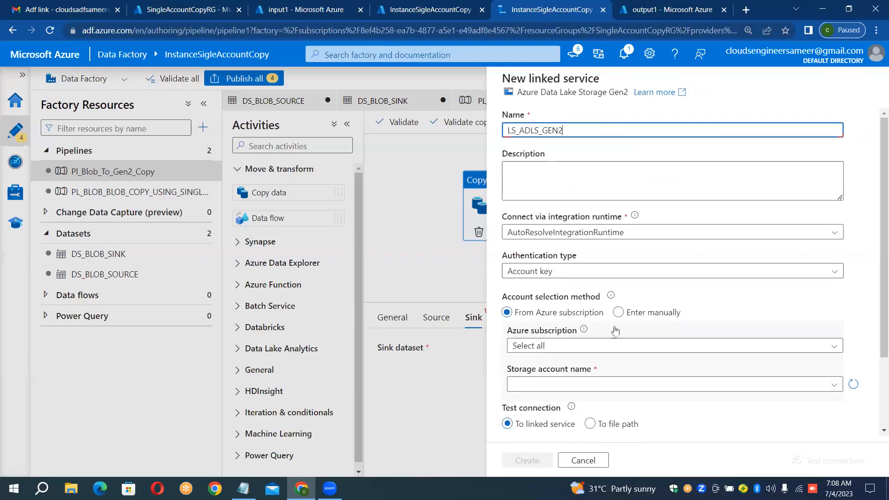
# Step: Connect the linked service to the sinkstoragemultifiles storage account, choosing the non-Pay-As-You-Go Azure subscription
pyautogui.click(605, 347)
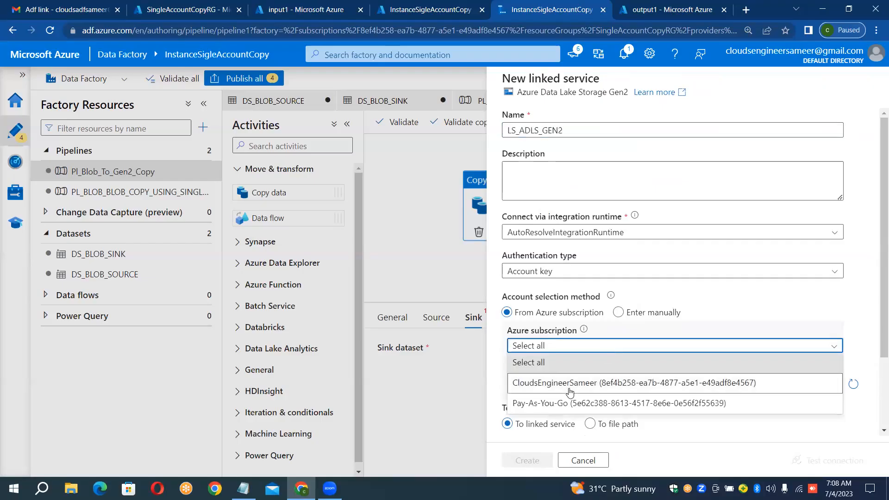
pyautogui.click(606, 383)
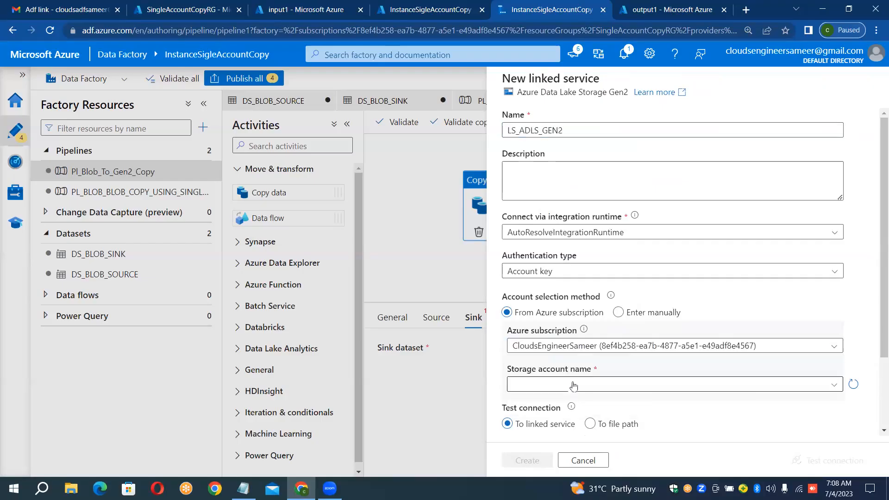
pyautogui.click(707, 385)
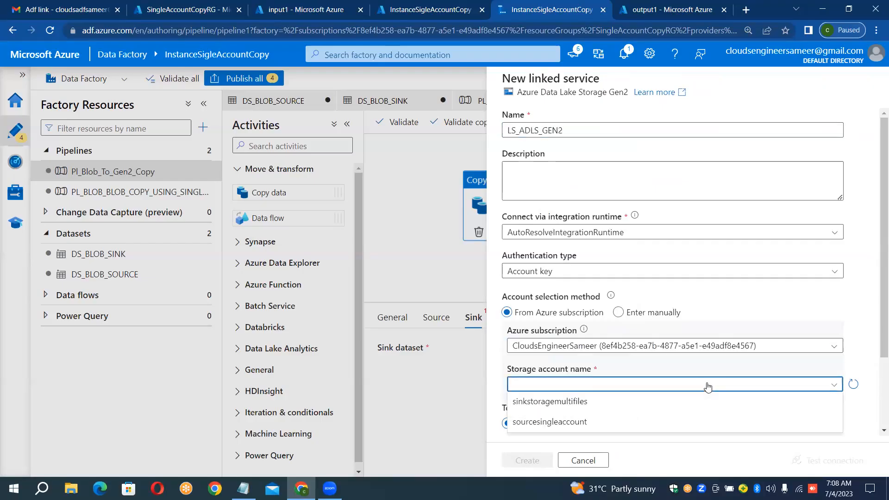
pyautogui.click(578, 406)
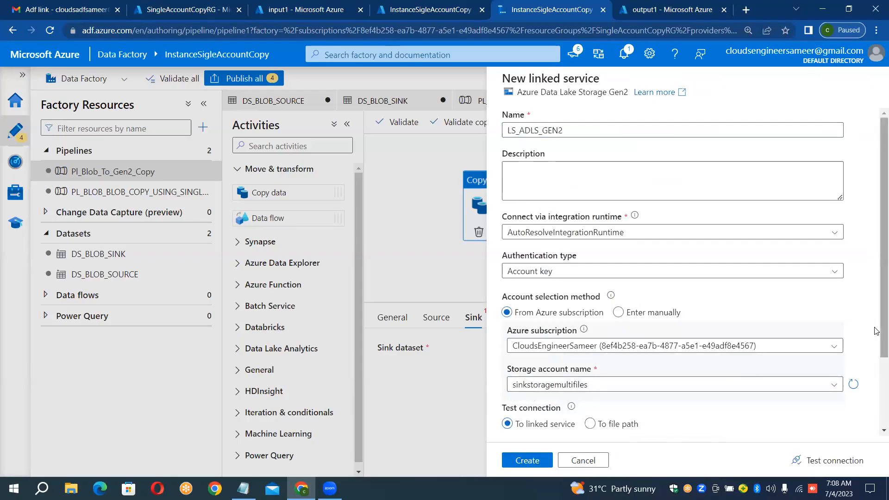
# Step: Test the connection of the LS_ADLS_GEN2 linked service and create it
pyautogui.scroll(-3, 876, 331)
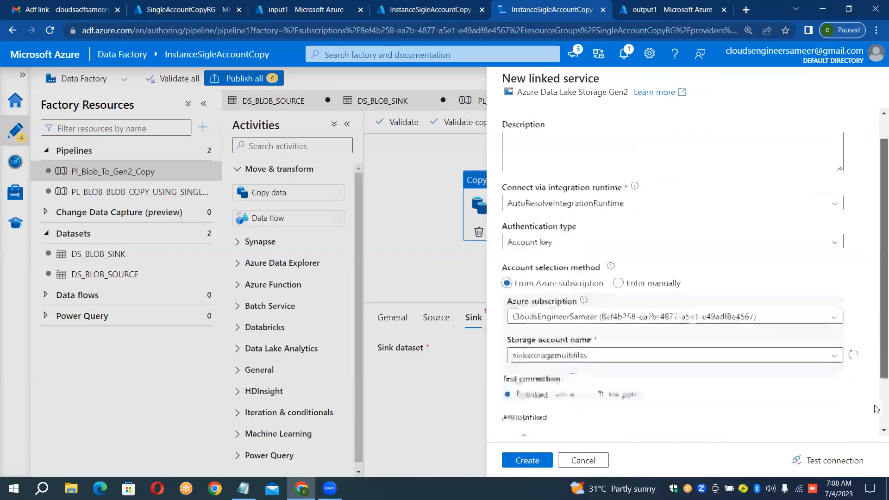
pyautogui.click(830, 462)
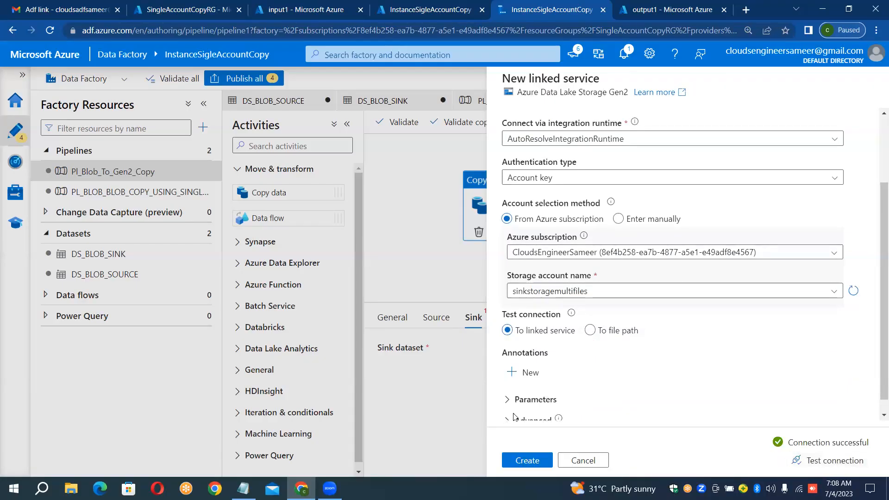
pyautogui.click(536, 461)
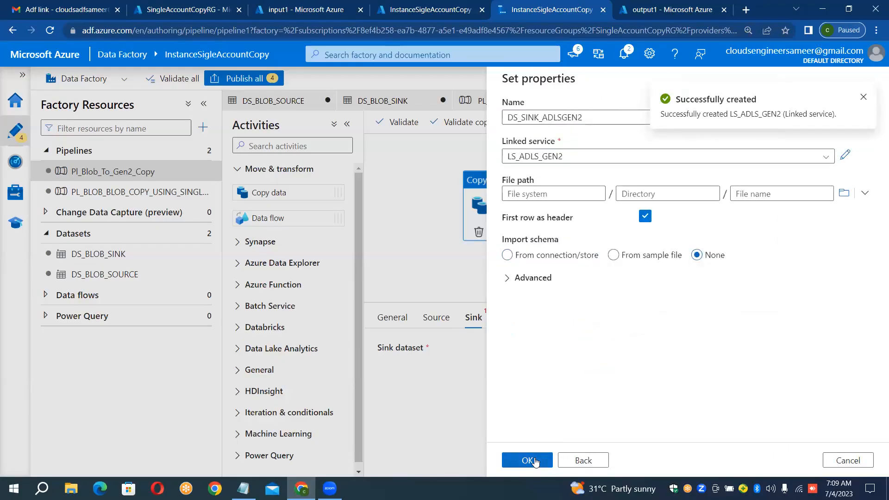
pyautogui.moveTo(697, 280); pyautogui.dragTo(727, 192)
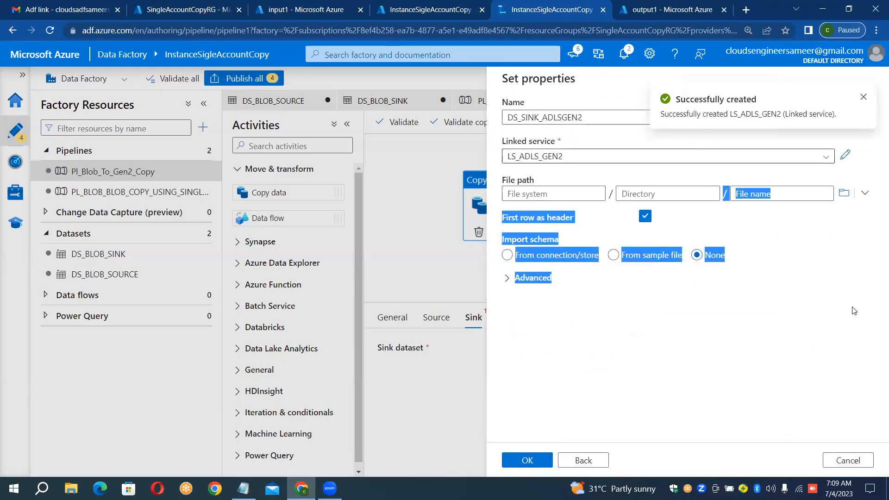
pyautogui.click(811, 306)
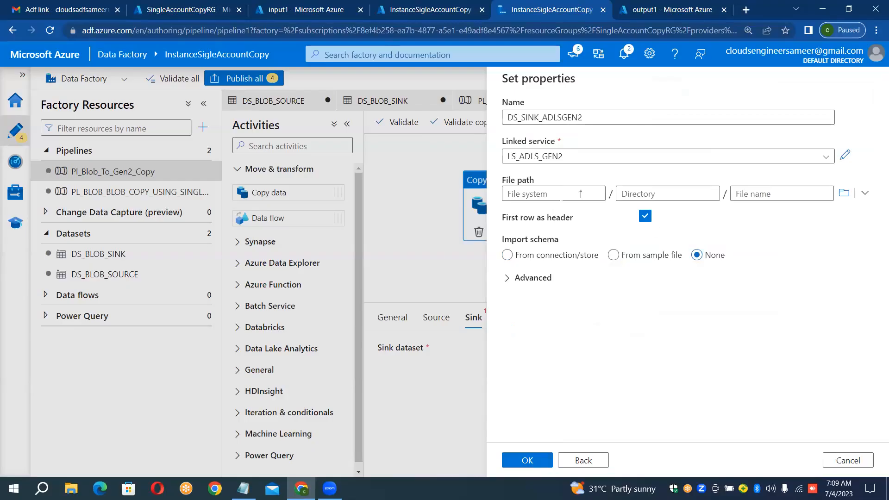
# Step: Set the sink dataset's file path to the output1 container and create the dataset
pyautogui.click(842, 198)
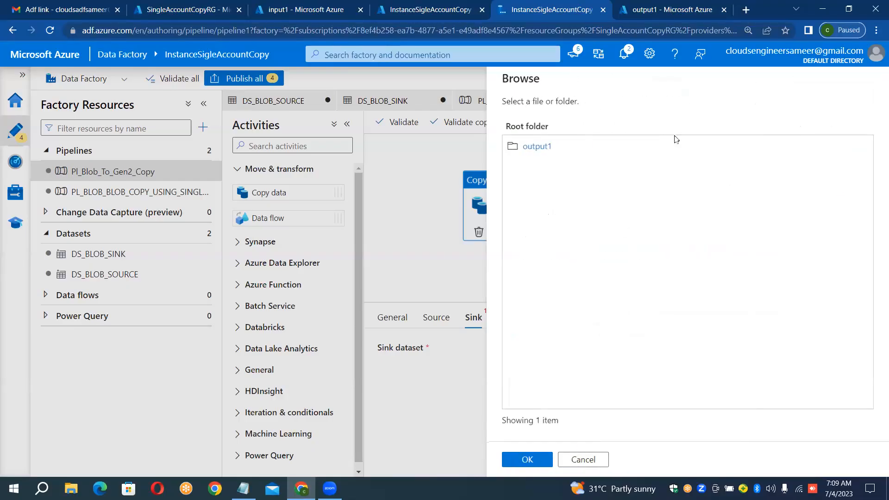
pyautogui.doubleClick(515, 147)
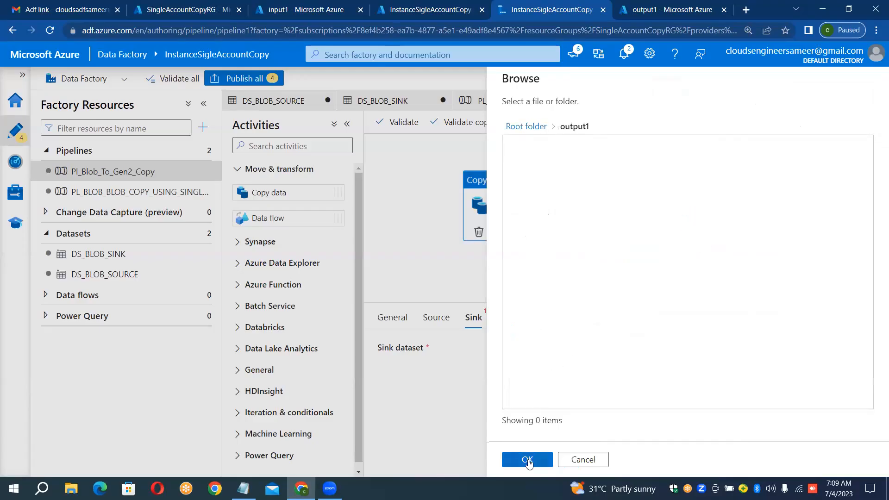
pyautogui.click(527, 460)
pyautogui.click(529, 461)
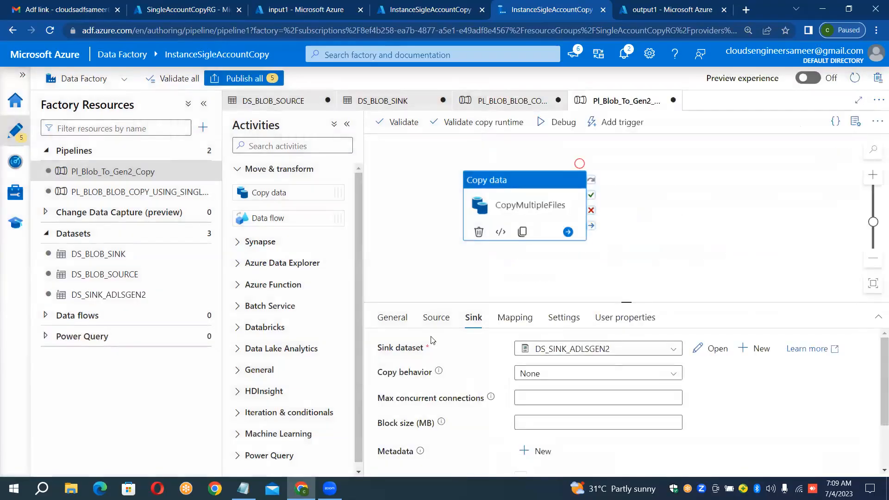
# Step: Check the copy activity's source settings and the DS_BLOB_SOURCE file path, browsing the available storage containers without changing the path
pyautogui.click(439, 319)
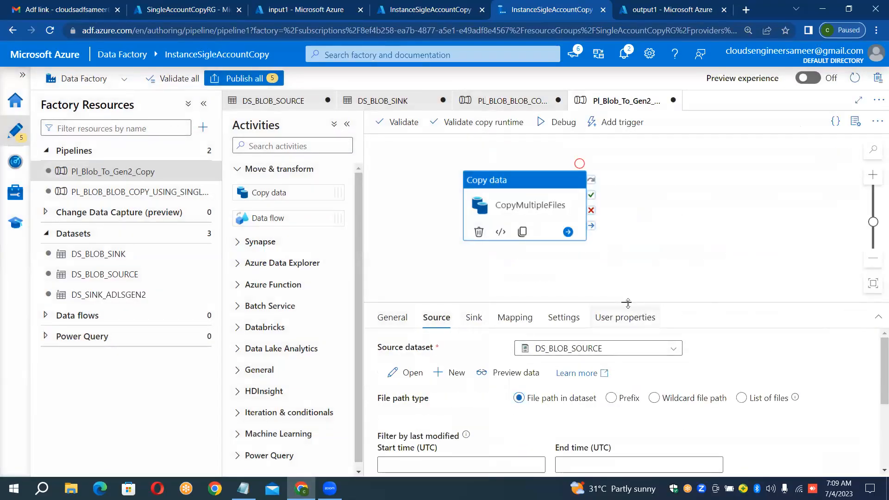
pyautogui.moveTo(642, 272)
pyautogui.mouseDown()
pyautogui.moveTo(649, 185)
pyautogui.moveTo(651, 334)
pyautogui.moveTo(650, 279)
pyautogui.mouseUp()
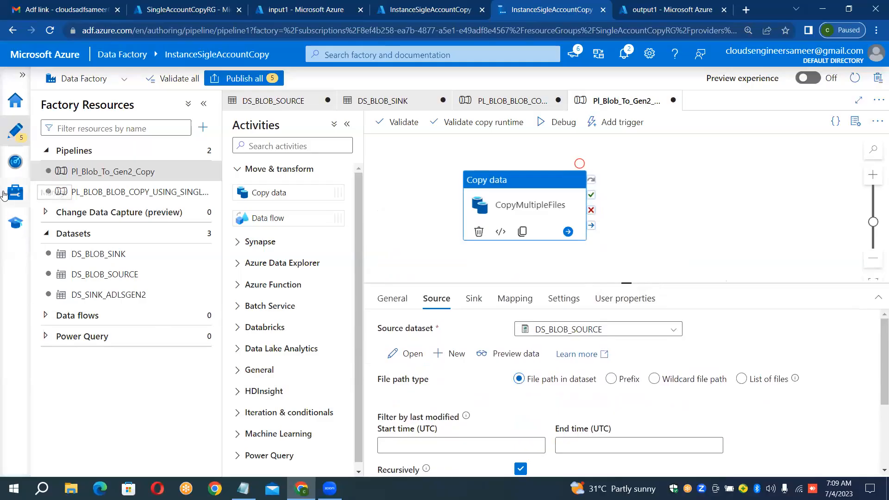
pyautogui.click(120, 276)
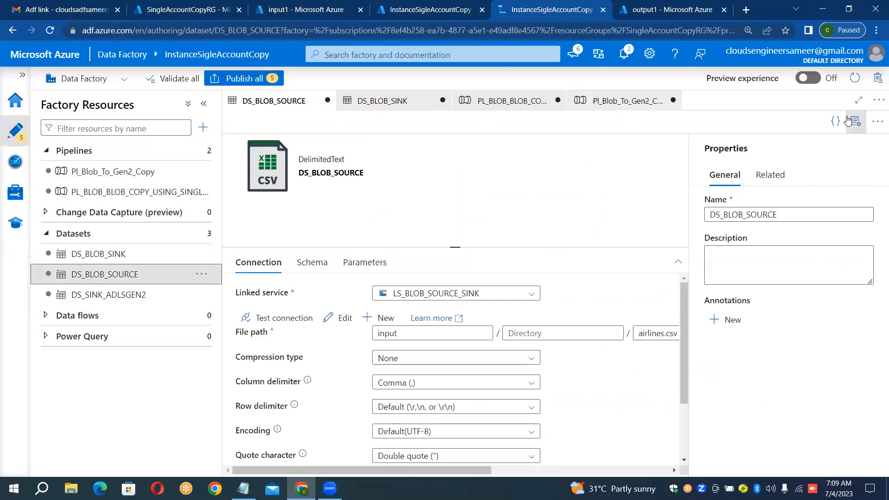
pyautogui.click(855, 121)
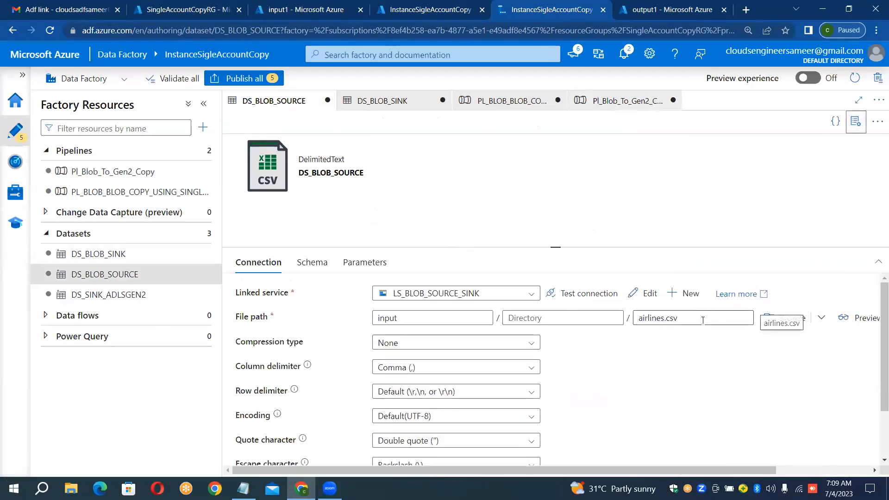
pyautogui.click(703, 320)
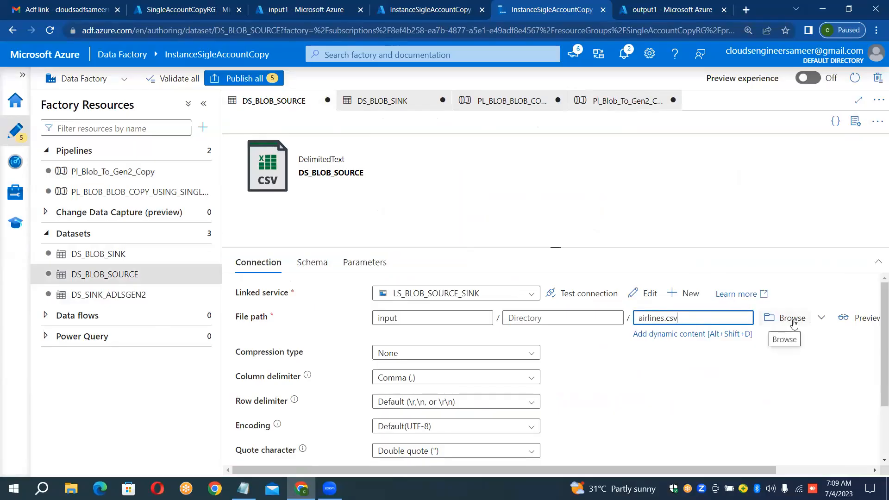
pyautogui.click(792, 320)
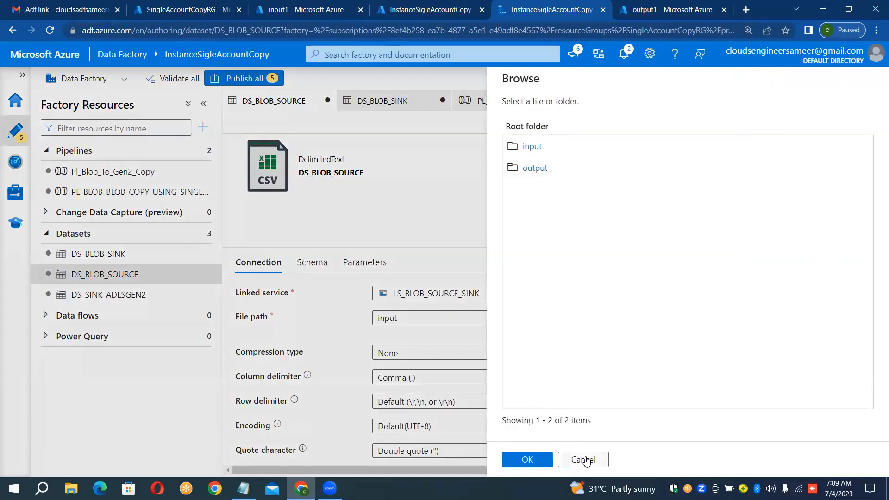
pyautogui.click(585, 460)
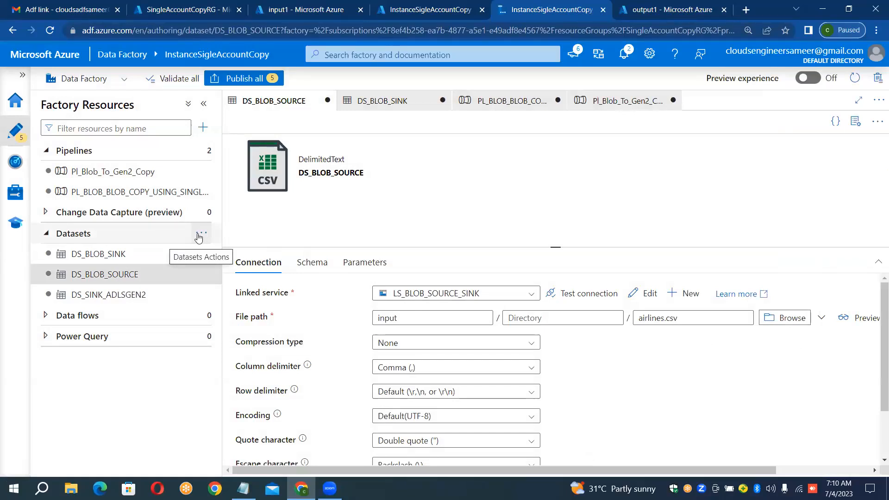
# Step: Start a new Azure Blob Storage dataset in DelimitedText format
pyautogui.click(202, 235)
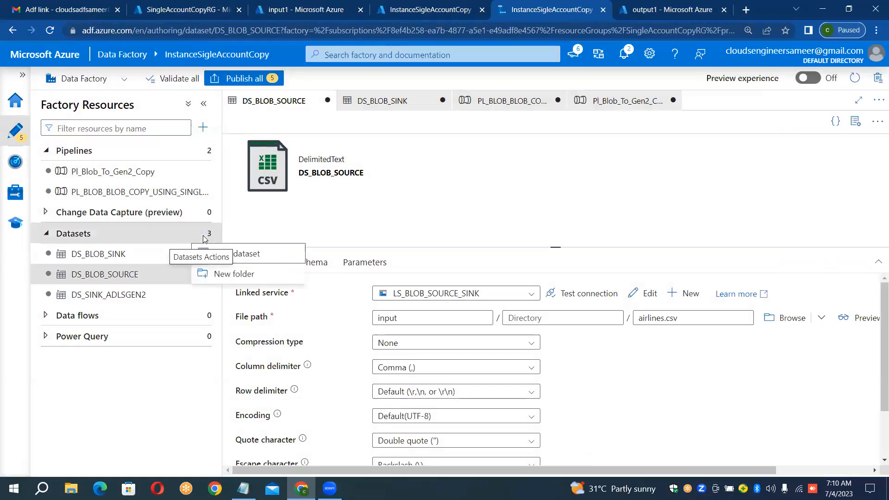
pyautogui.click(246, 255)
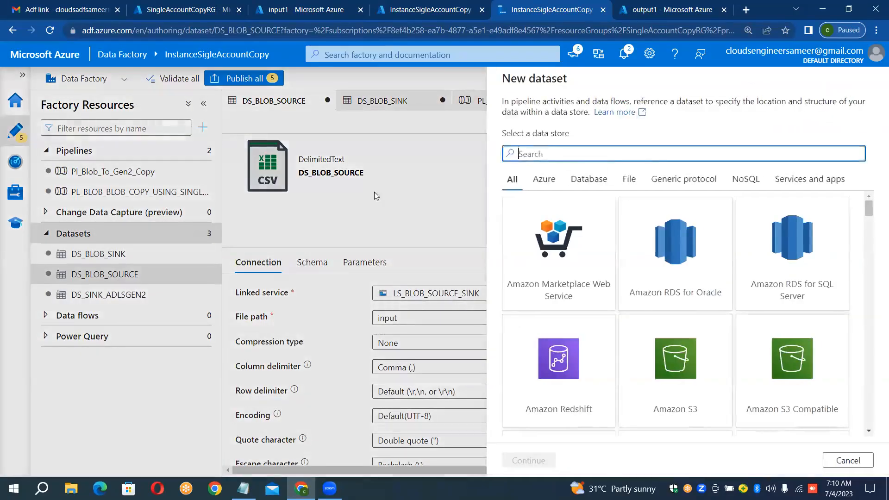
pyautogui.write('blob')
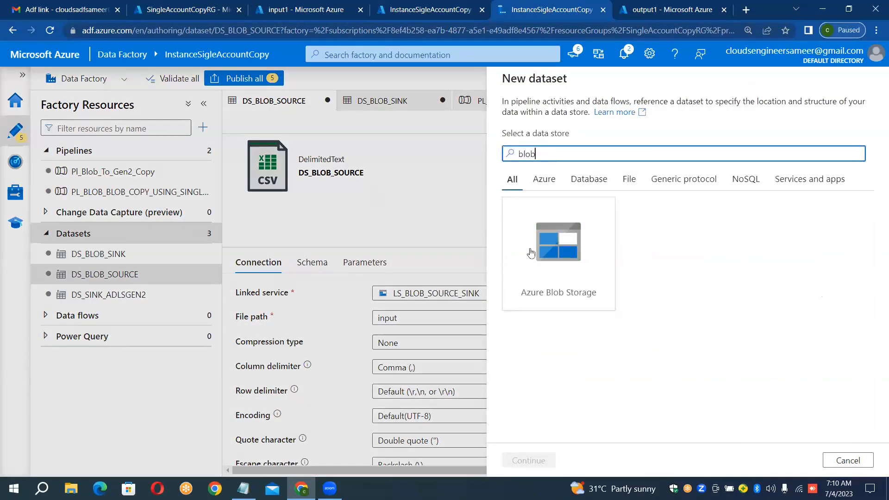
pyautogui.doubleClick(545, 256)
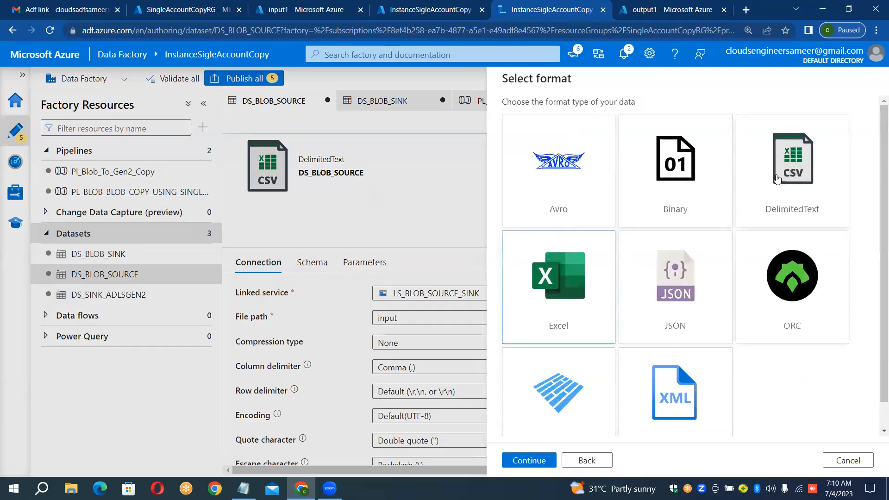
pyautogui.doubleClick(783, 176)
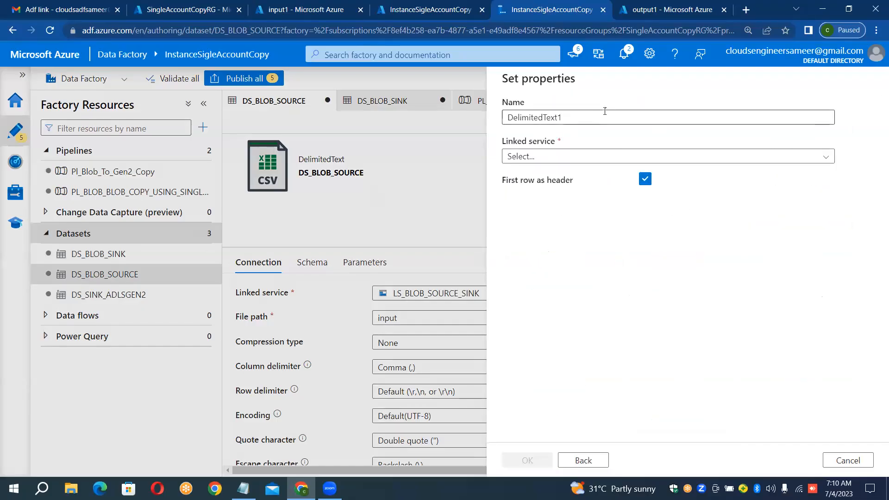
# Step: Name the new blob dataset DS_BLOB_SOURCE1
pyautogui.click(593, 120)
pyautogui.hotkey('ctrl', 'a')
pyautogui.press('BackSpace')
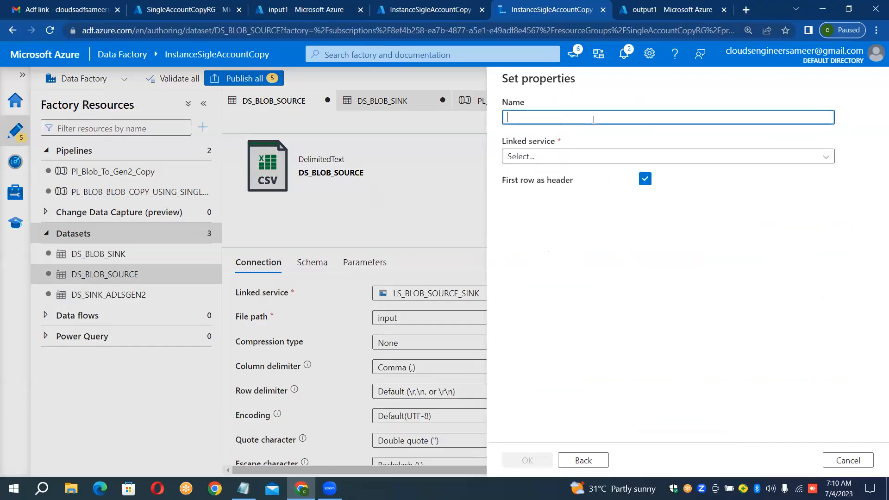
pyautogui.write('DS_')
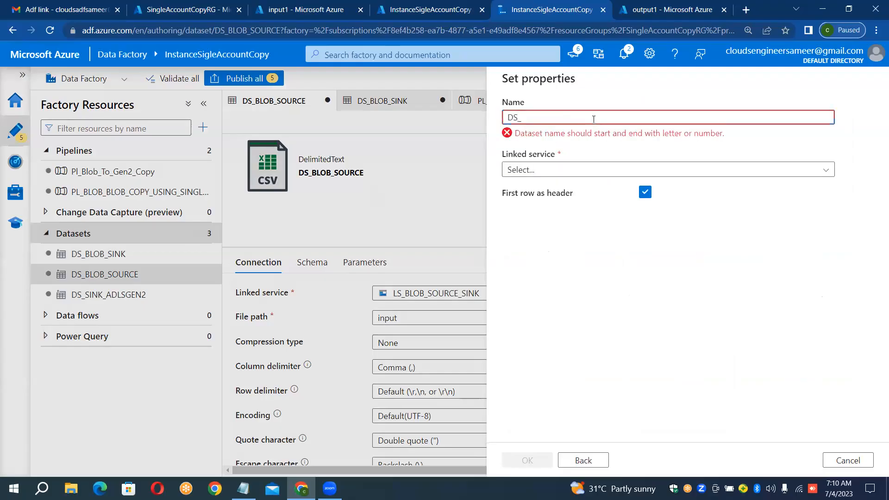
pyautogui.write('BLOB')
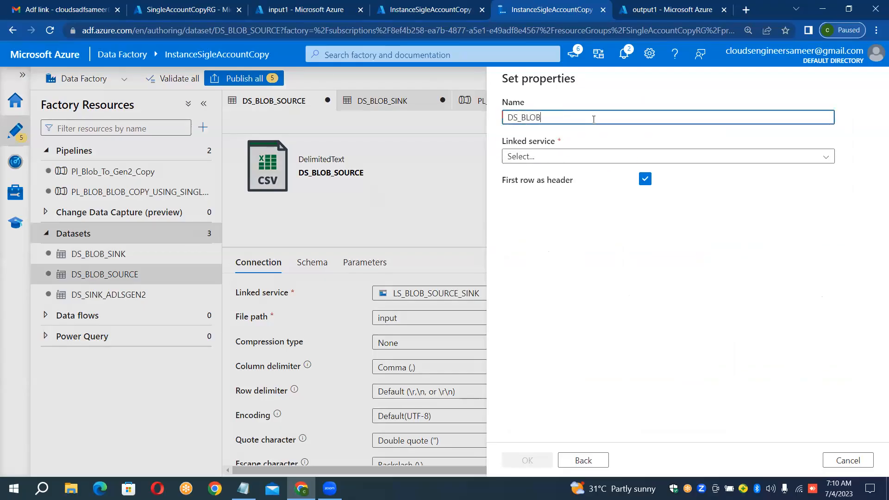
pyautogui.write('_SOURCE1')
# Step: Assign the LS_BLOB_SOURCE_SINK linked service to the dataset and set its file path to the input1 container
pyautogui.click(555, 156)
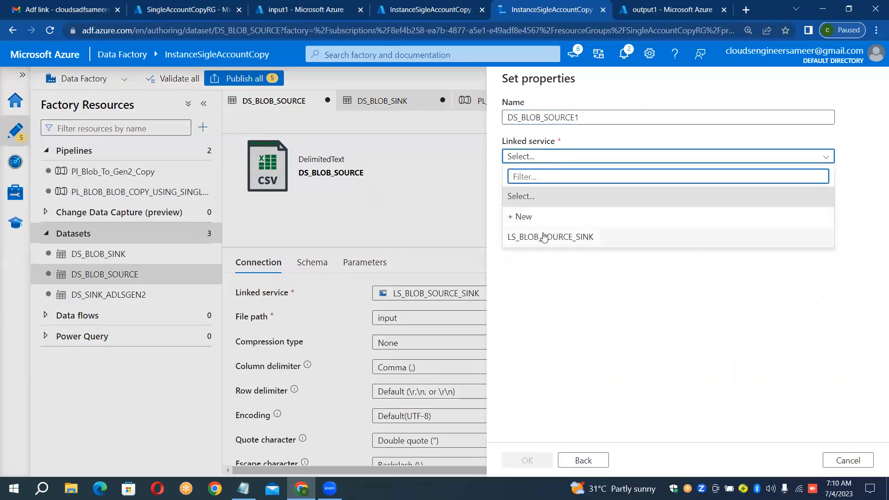
pyautogui.click(544, 237)
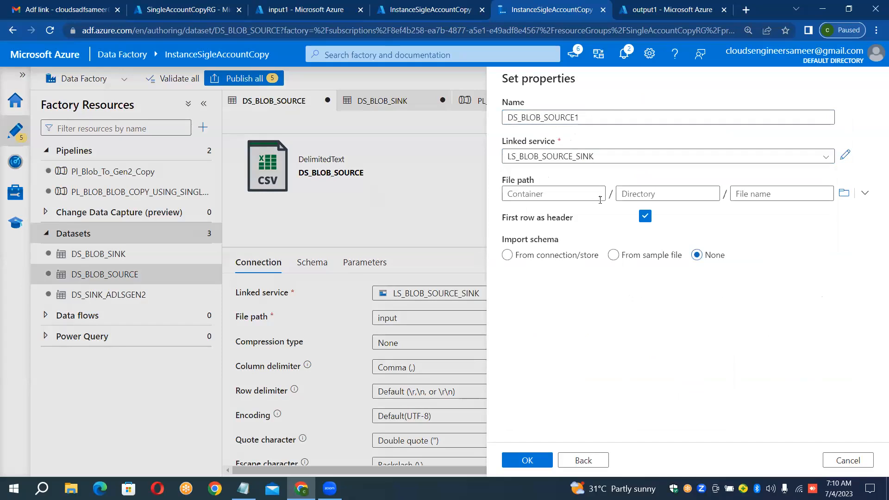
pyautogui.click(845, 197)
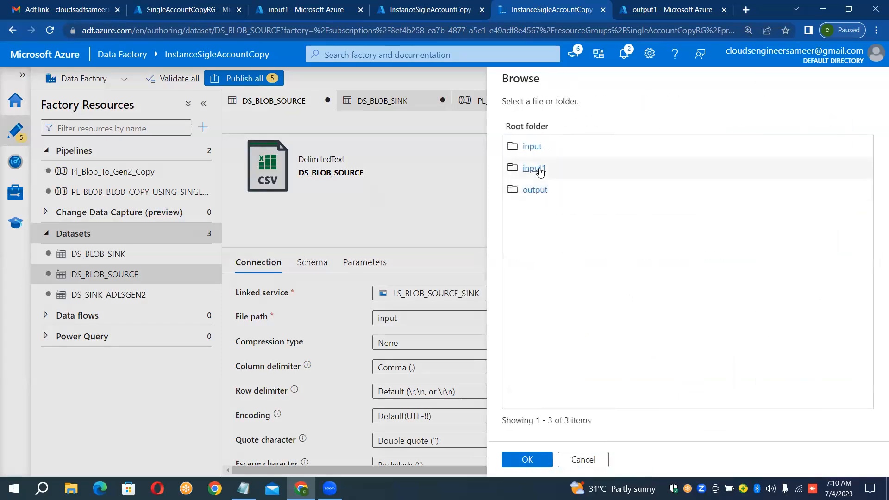
pyautogui.doubleClick(540, 169)
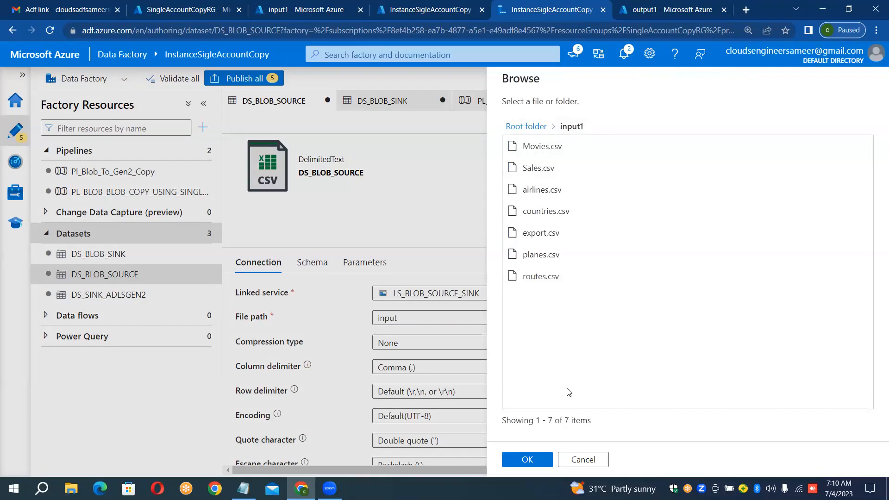
pyautogui.click(527, 459)
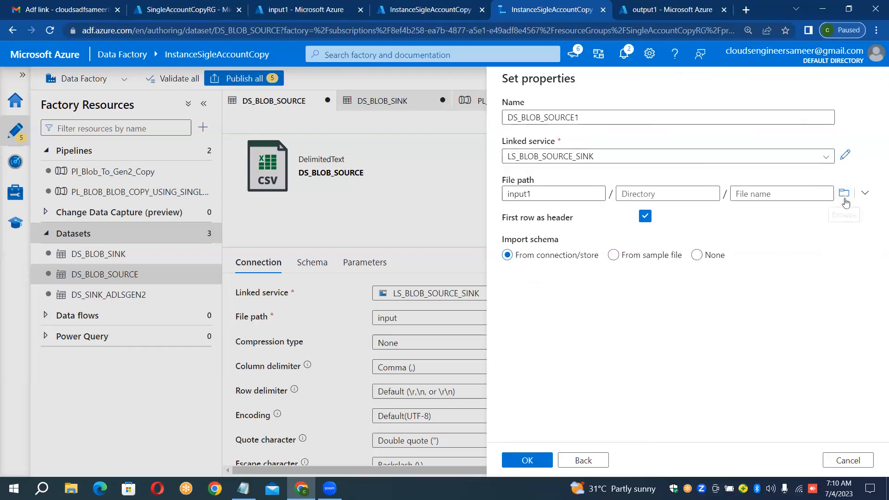
# Step: Reselect the whole input1 container as the file path, without a specific file, and create the dataset
pyautogui.click(843, 193)
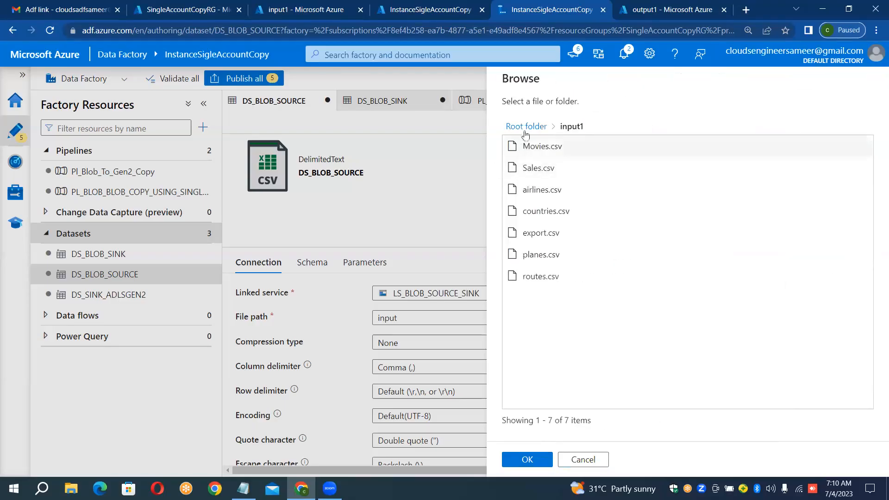
pyautogui.click(520, 129)
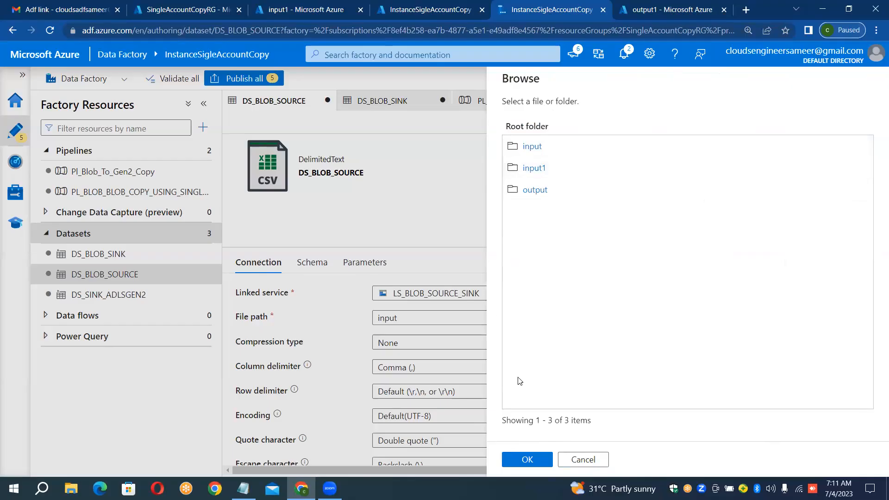
pyautogui.click(533, 169)
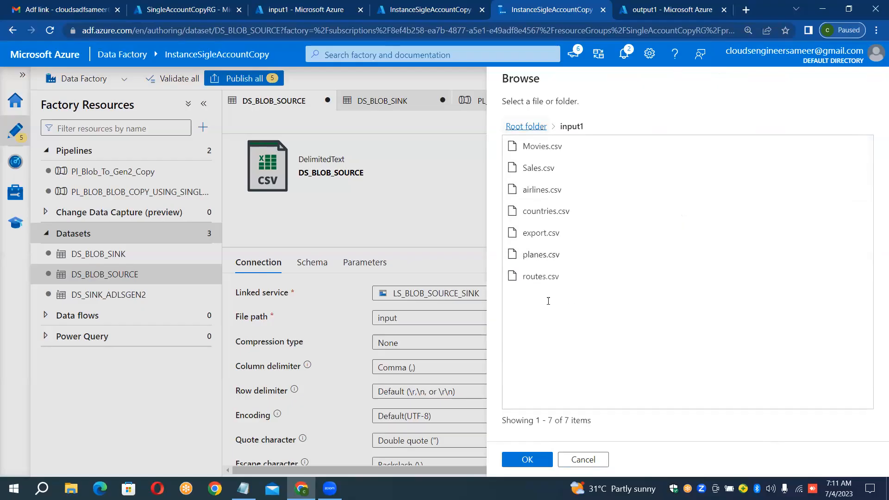
pyautogui.click(532, 459)
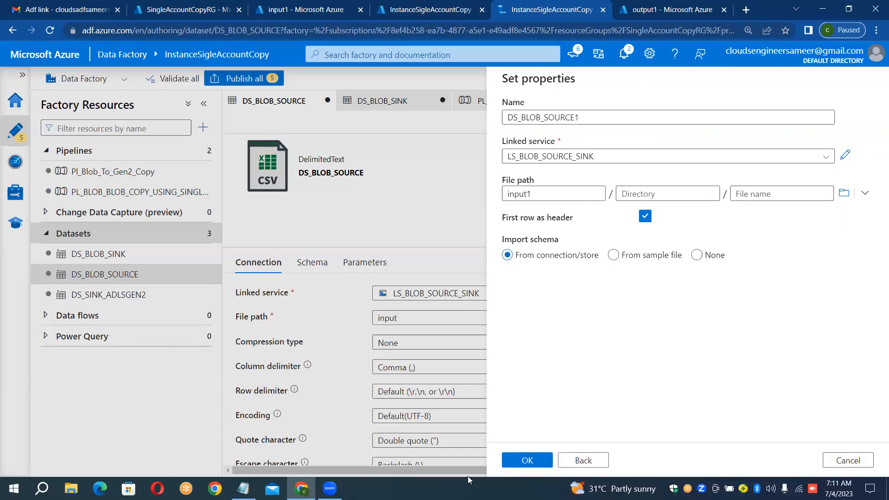
pyautogui.click(520, 462)
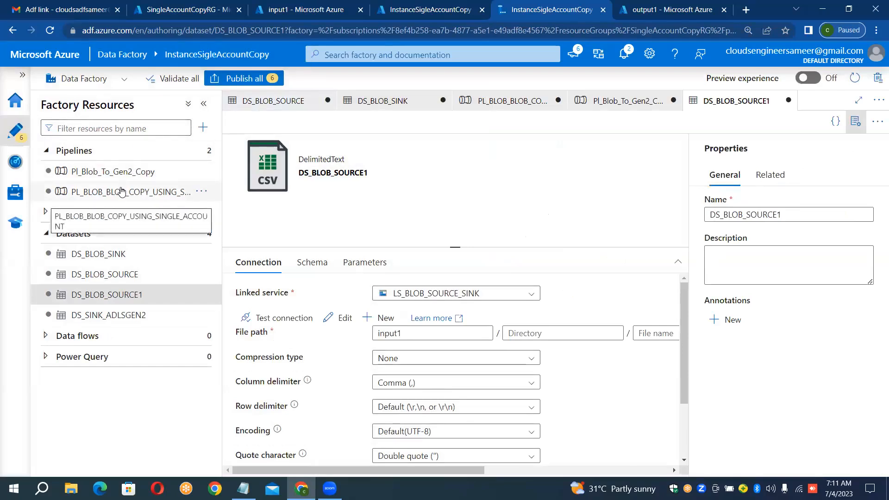
# Step: Set DS_BLOB_SOURCE1 as the source dataset of the CopyMultipleFiles activity in the Pl_Blob_To_Gen2_Copy pipeline
pyautogui.click(121, 192)
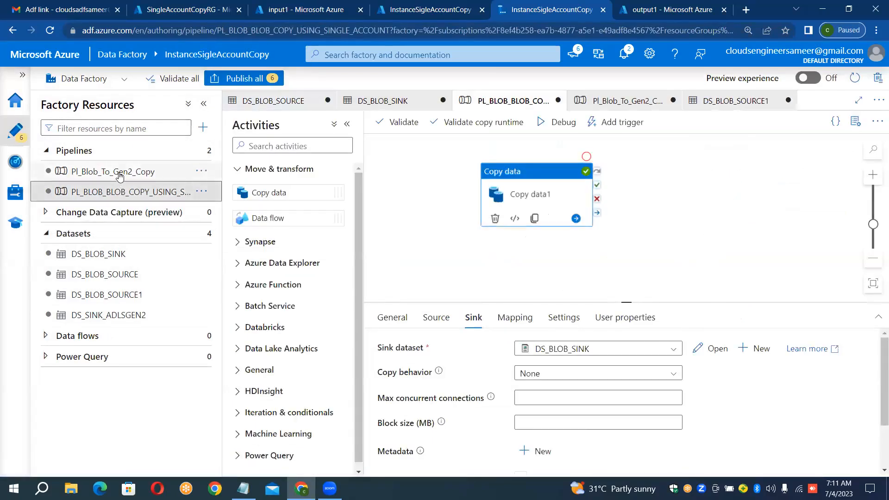
pyautogui.click(120, 175)
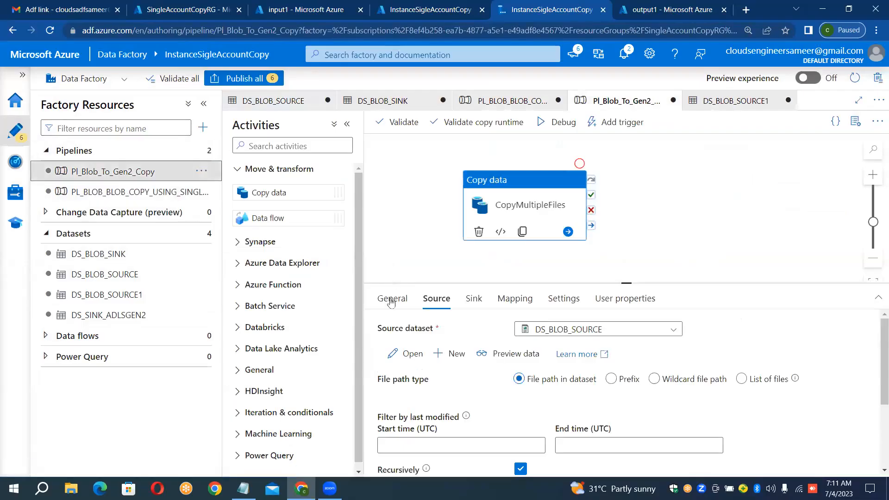
pyautogui.click(583, 329)
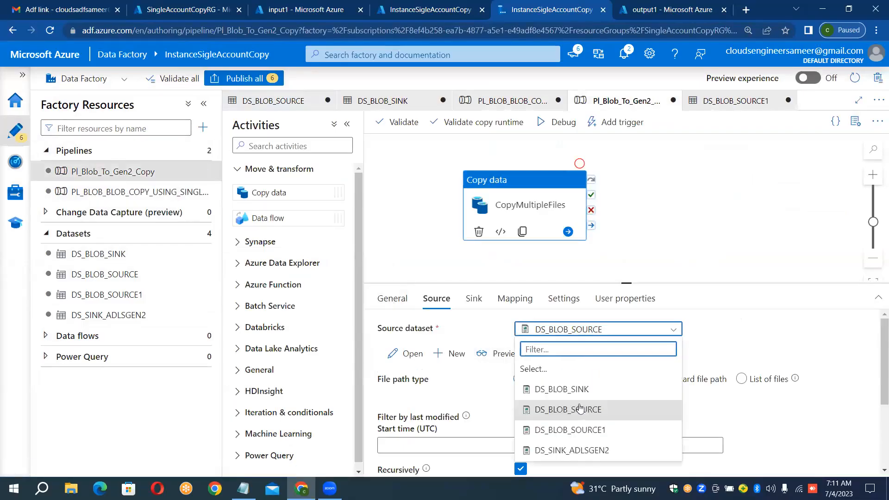
pyautogui.click(578, 430)
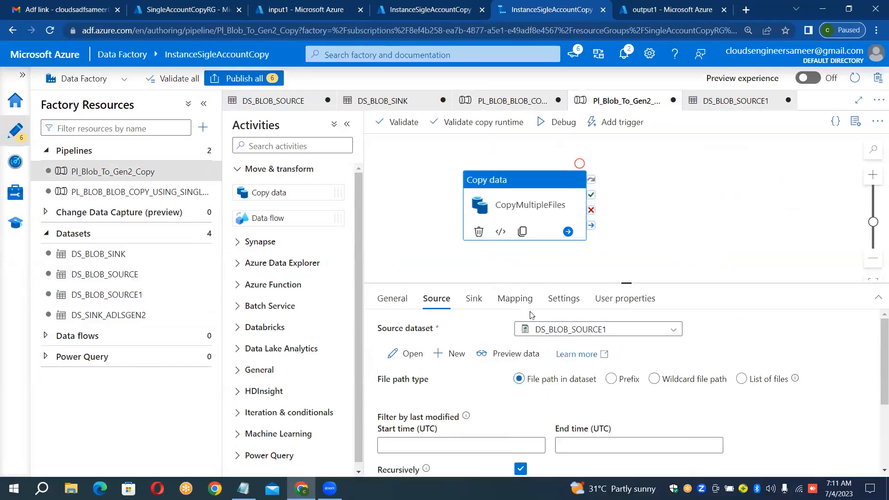
# Step: Check the CopyMultipleFiles activity's sink dataset and its source file path options
pyautogui.click(473, 301)
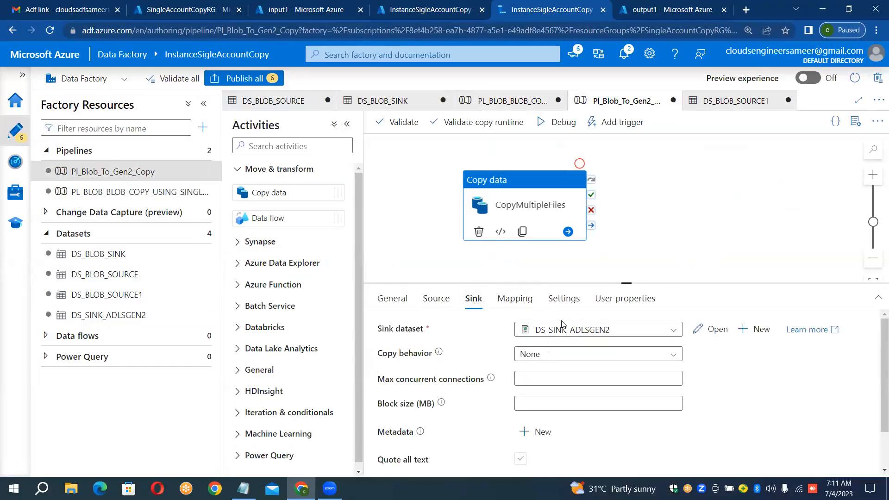
pyautogui.click(436, 303)
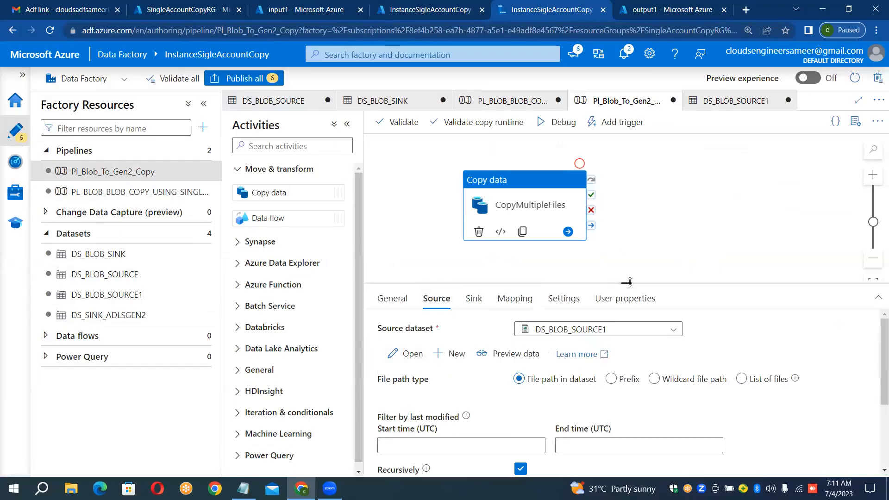
pyautogui.moveTo(628, 282); pyautogui.dragTo(626, 262)
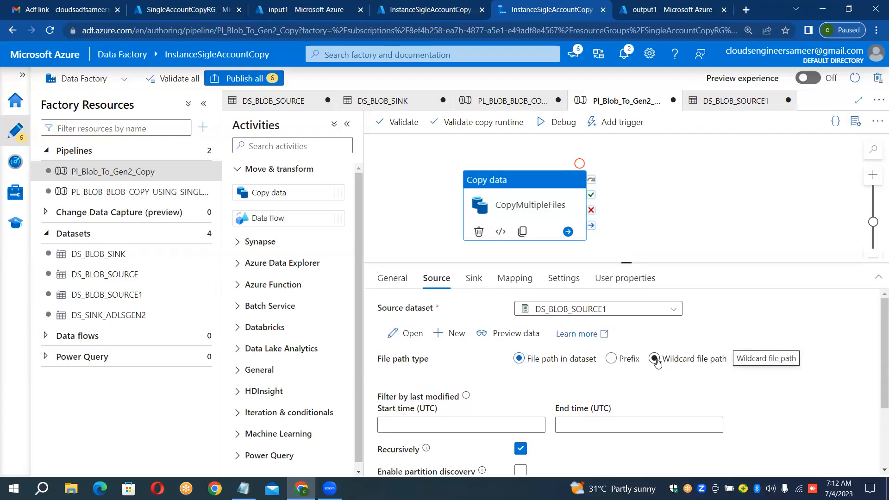
# Step: Switch the CopyMultipleFiles source to a wildcard file path with * as the file name and debug the pipeline
pyautogui.click(655, 359)
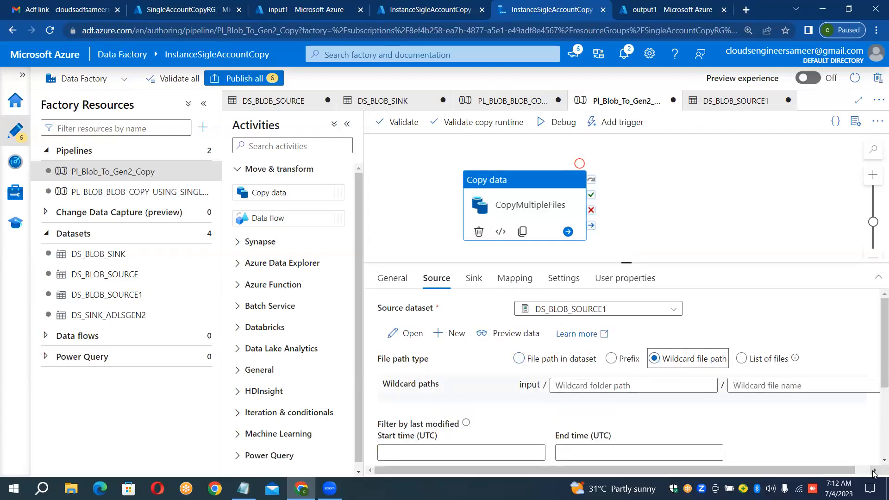
pyautogui.click(874, 470)
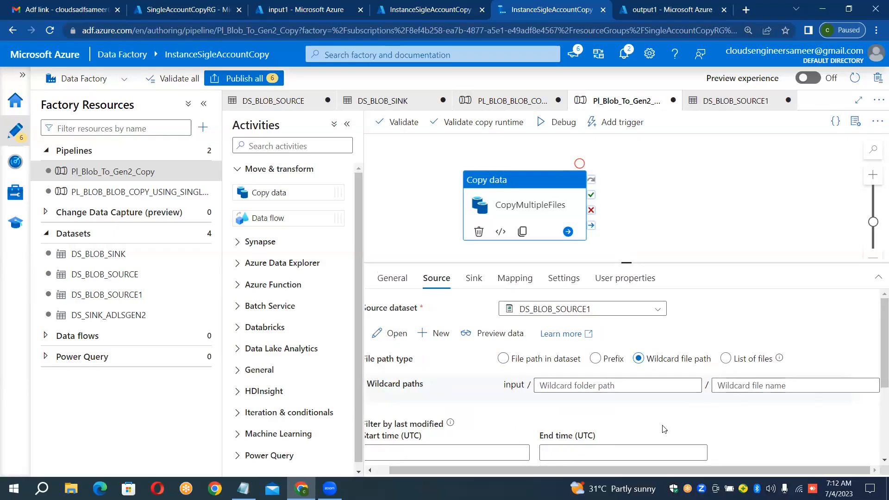
pyautogui.click(761, 388)
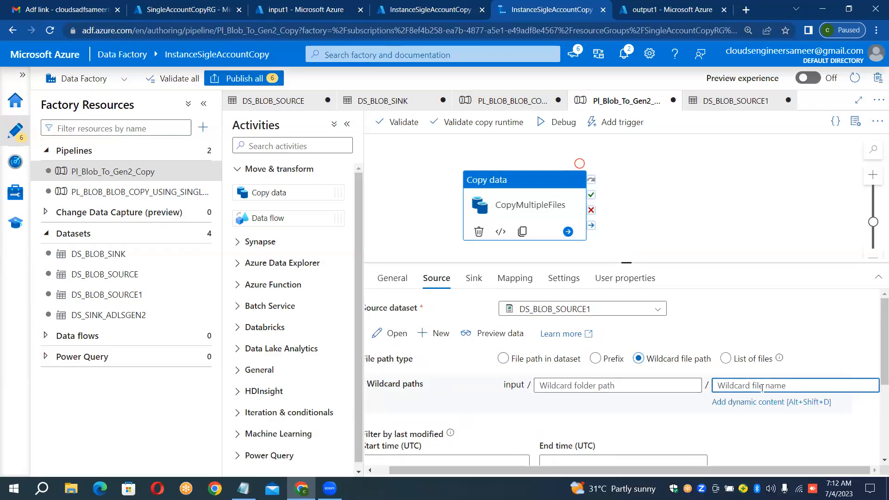
pyautogui.write('8')
pyautogui.press('BackSpace')
pyautogui.write('*')
pyautogui.click(558, 124)
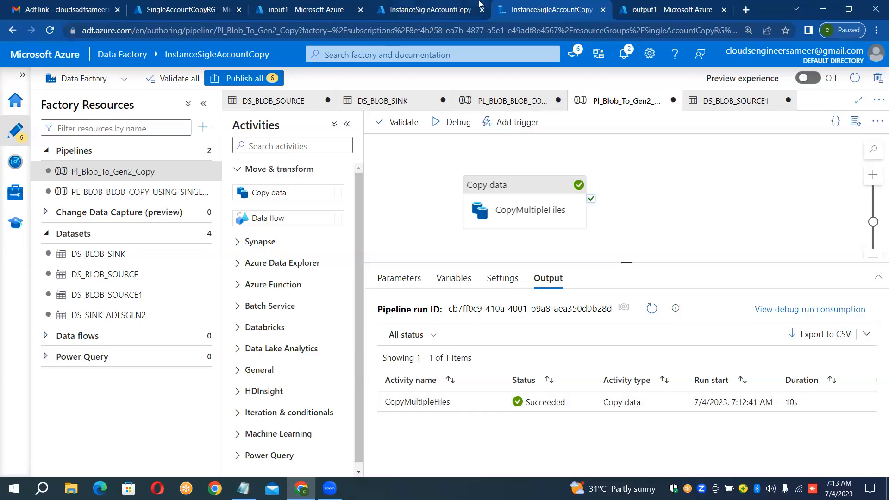
# Step: Refresh the output1 container and compare its copied files with those in the input1 container
pyautogui.click(679, 6)
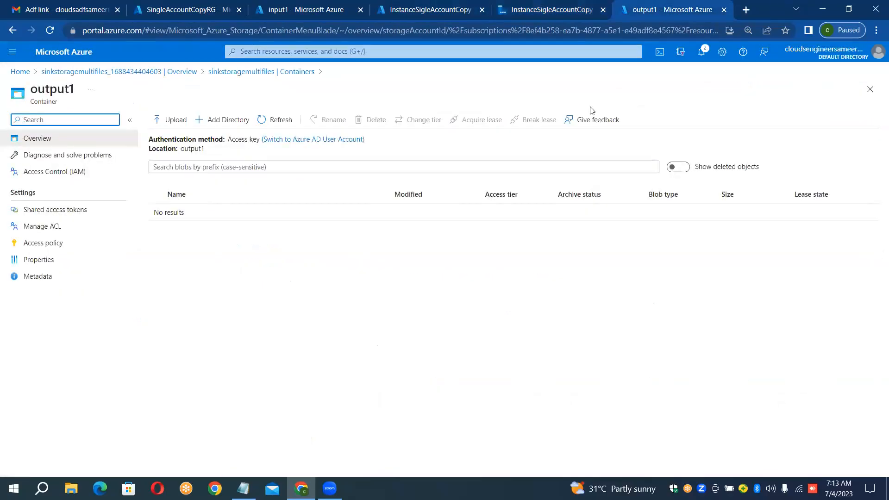
pyautogui.click(278, 121)
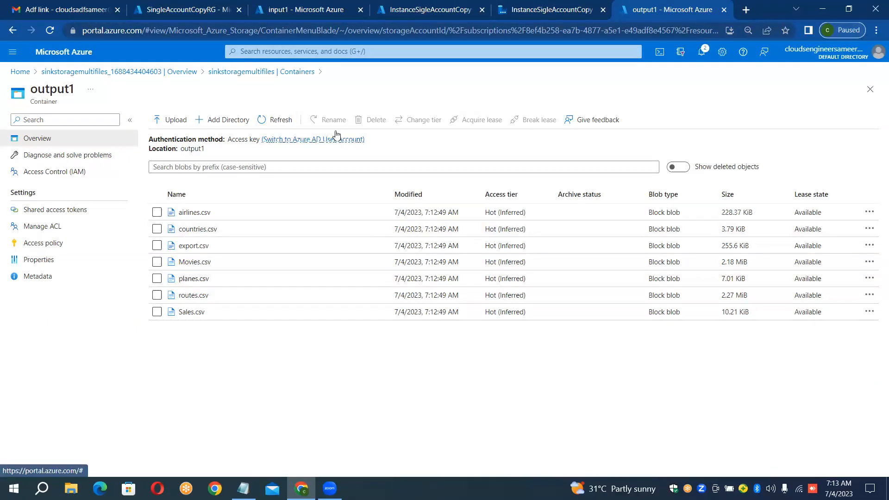
pyautogui.click(340, 6)
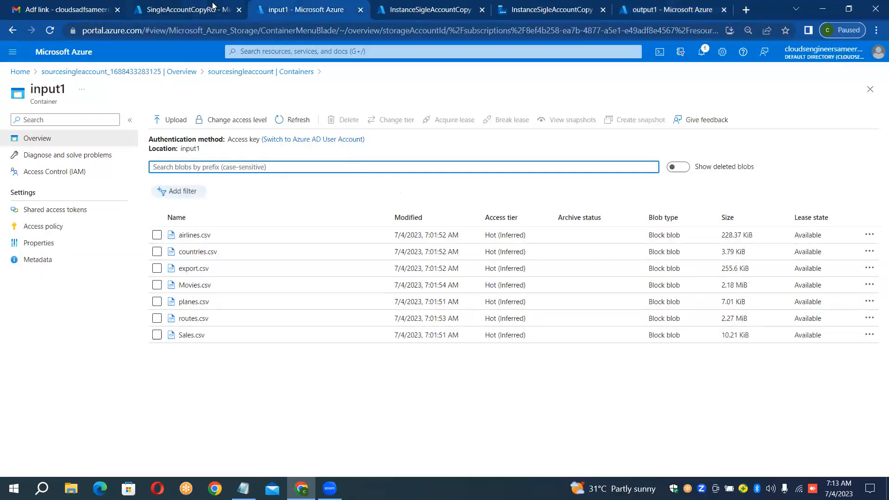
pyautogui.click(408, 9)
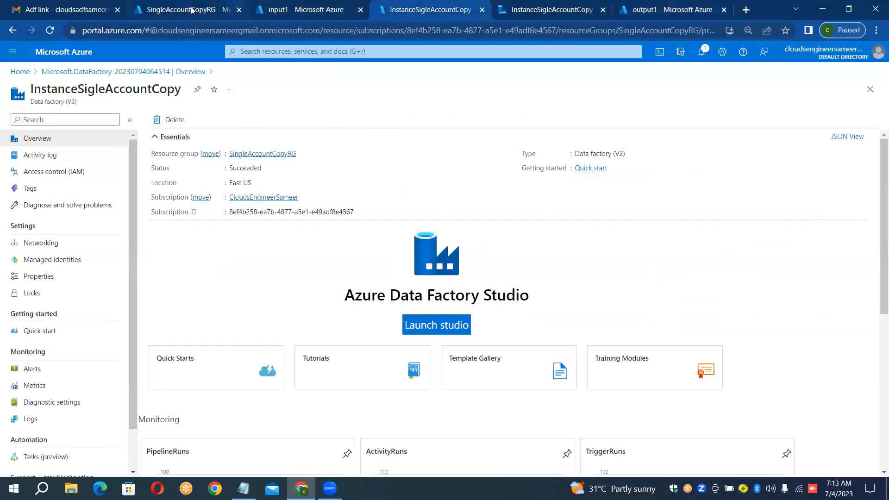
pyautogui.click(200, 9)
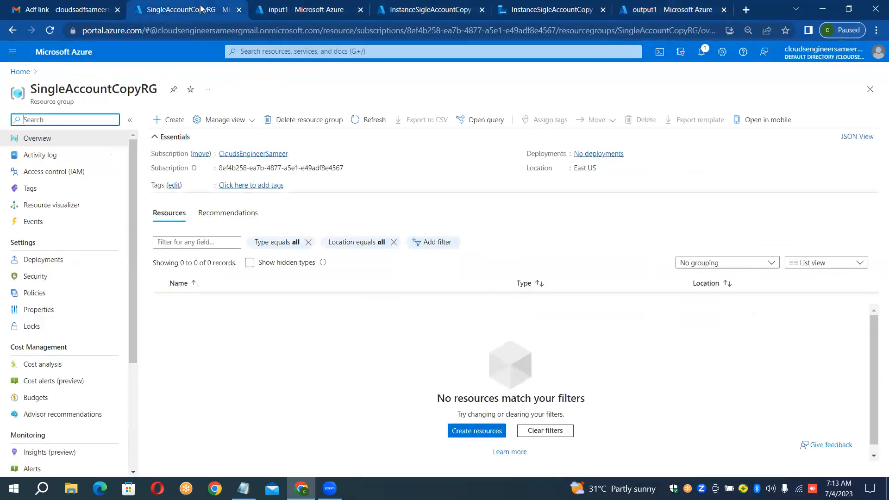
pyautogui.click(273, 7)
pyautogui.click(430, 9)
pyautogui.click(525, 10)
pyautogui.click(673, 6)
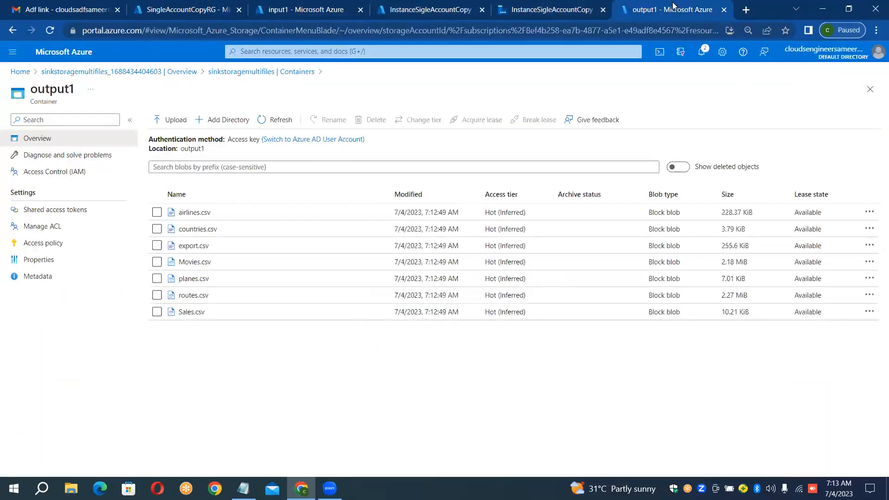
# Step: Change the CopyMultipleFiles source file path type to Prefix with value a, then start a debug run and cancel it
pyautogui.click(569, 10)
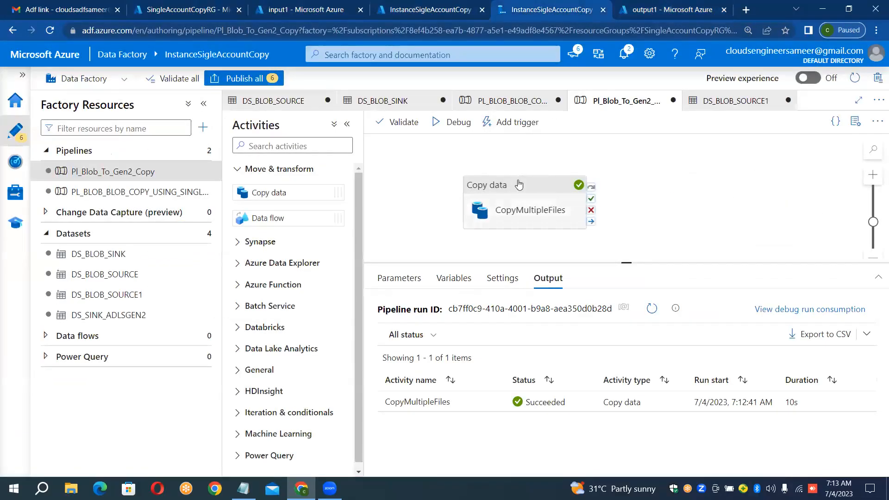
pyautogui.click(534, 206)
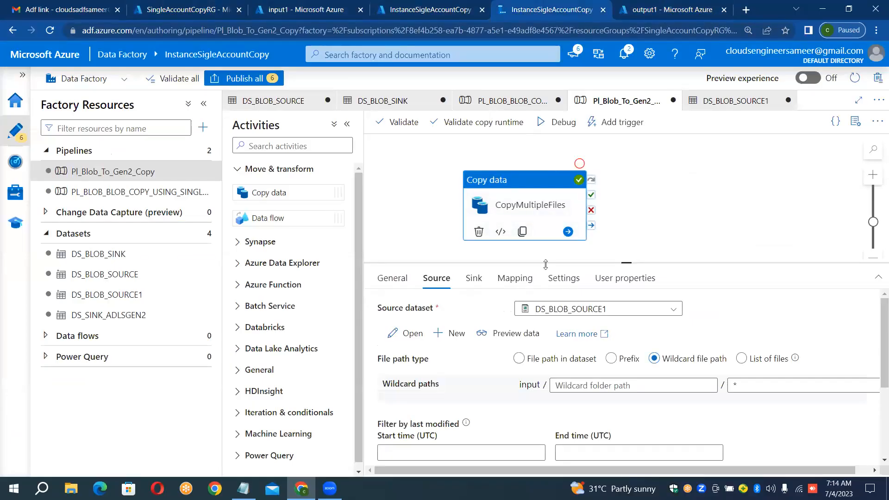
pyautogui.click(611, 361)
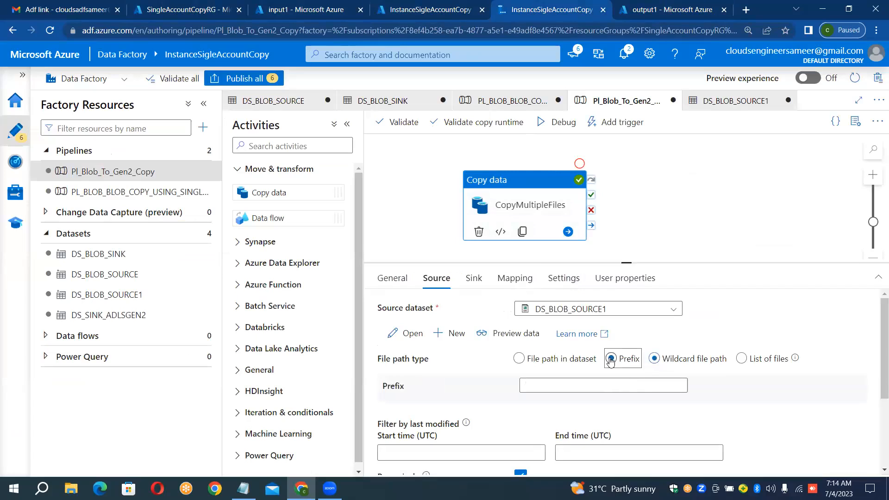
pyautogui.click(565, 384)
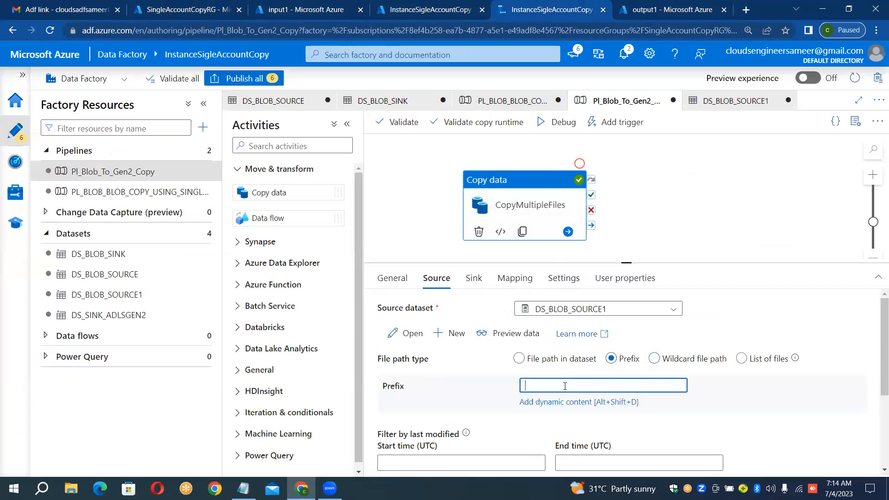
pyautogui.write('a')
pyautogui.click(547, 127)
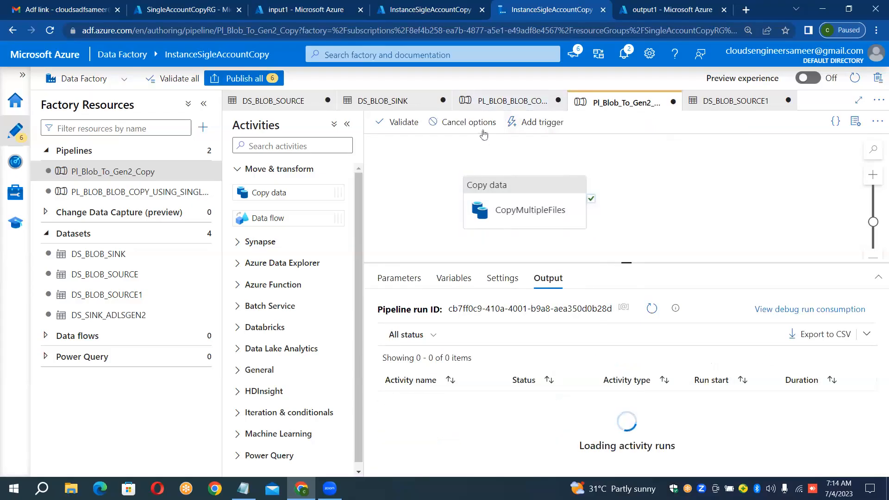
pyautogui.click(443, 126)
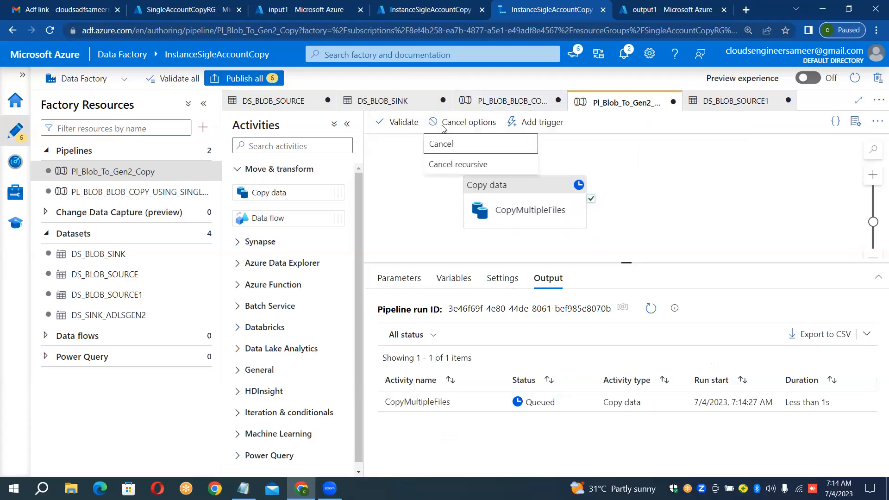
pyautogui.click(444, 147)
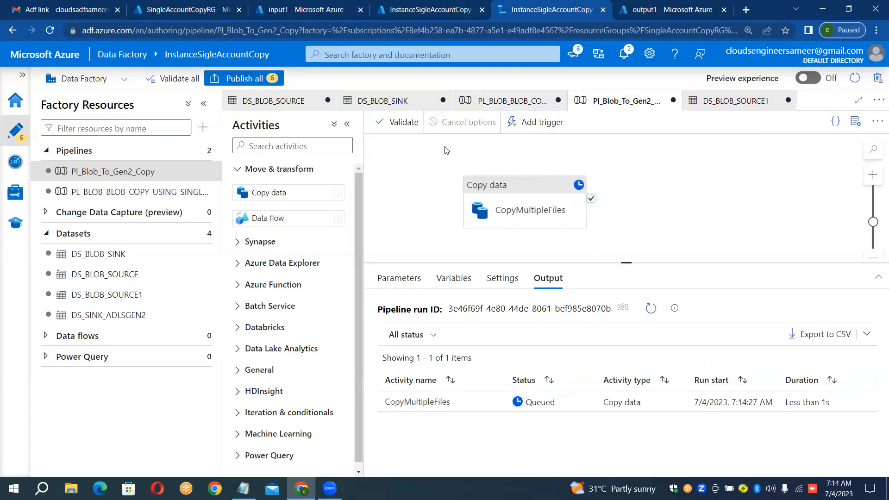
# Step: Delete all the CSV files, from airlines.csv to Sales.csv, from the output1 container
pyautogui.click(273, 12)
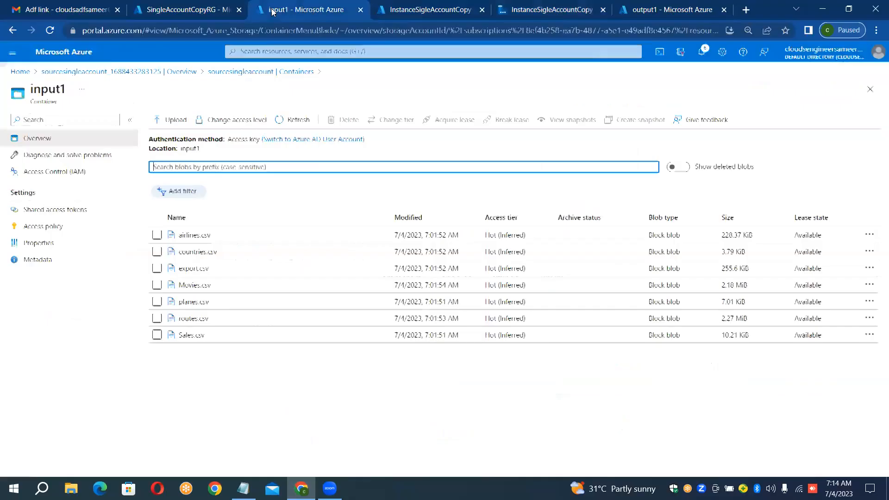
pyautogui.click(645, 4)
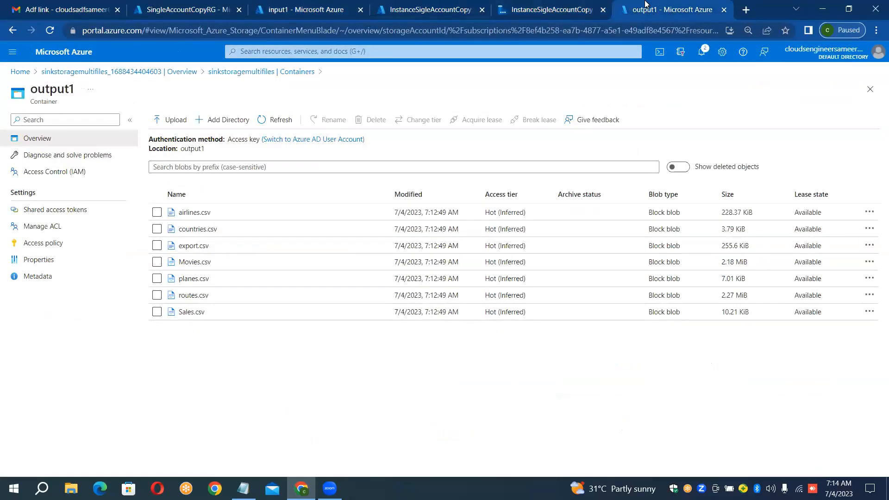
pyautogui.click(157, 212)
pyautogui.click(156, 228)
pyautogui.click(156, 245)
pyautogui.click(157, 261)
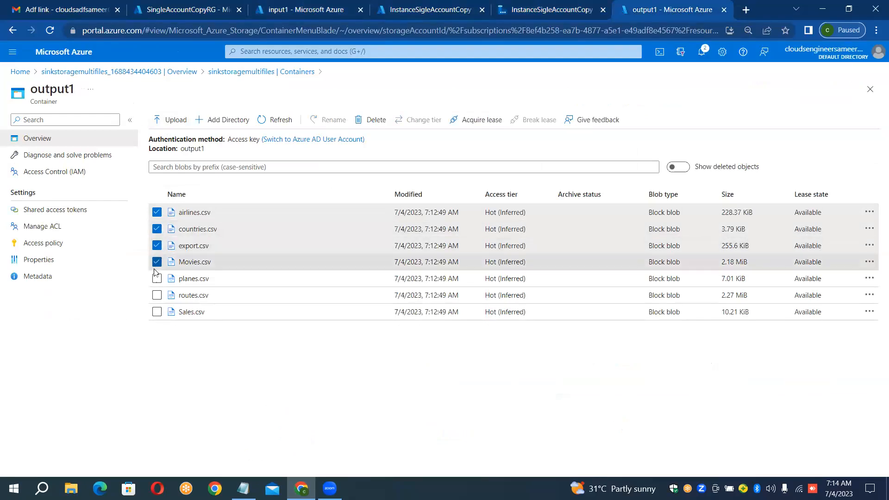
pyautogui.click(156, 278)
pyautogui.click(156, 295)
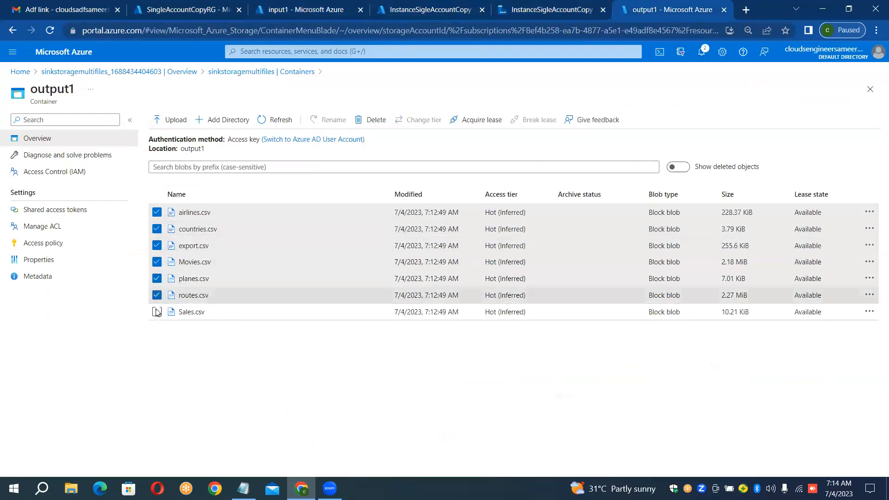
pyautogui.click(157, 312)
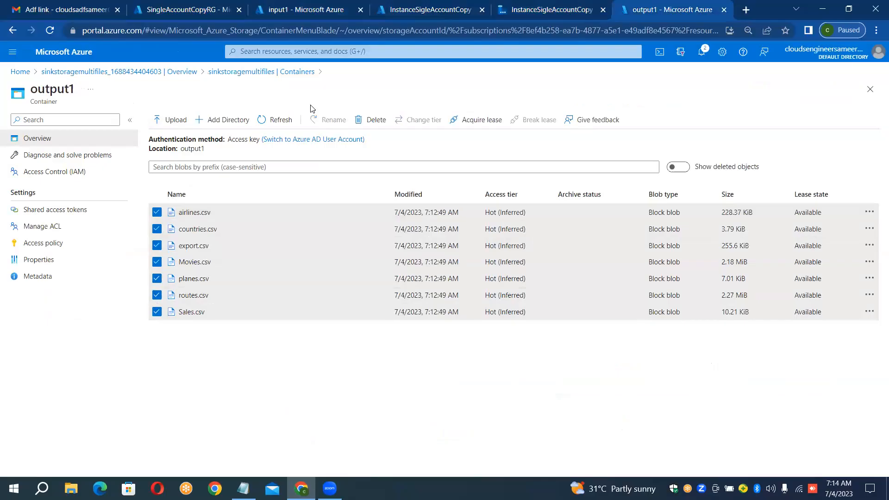
pyautogui.click(371, 120)
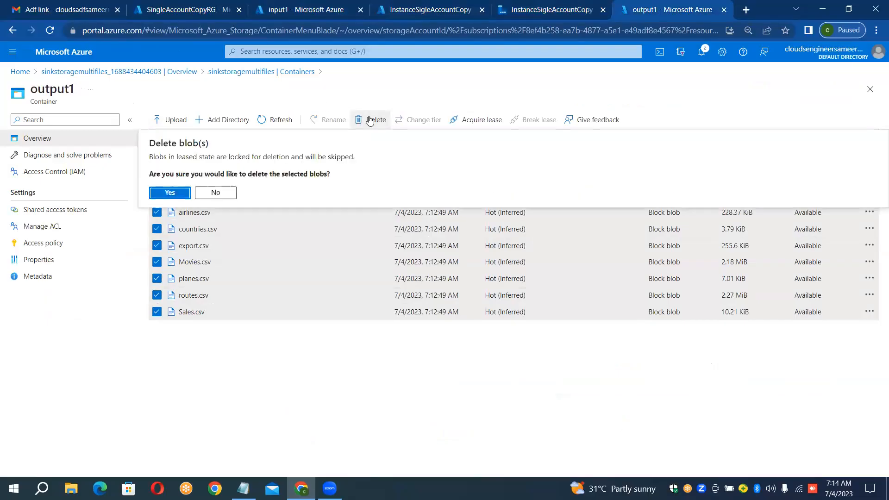
pyautogui.click(169, 192)
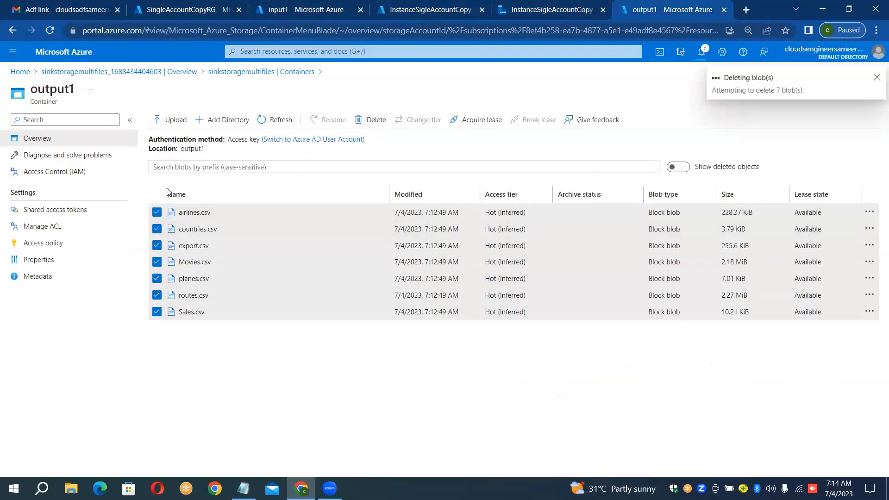
# Step: Set the CopyMultipleFiles source prefix to M and debug the Pl_Blob_To_Gen2_Copy pipeline
pyautogui.click(526, 5)
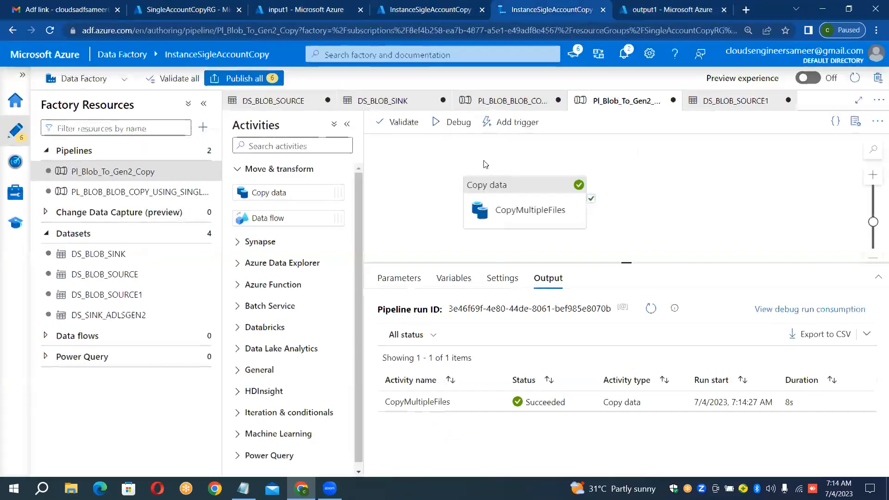
pyautogui.click(506, 185)
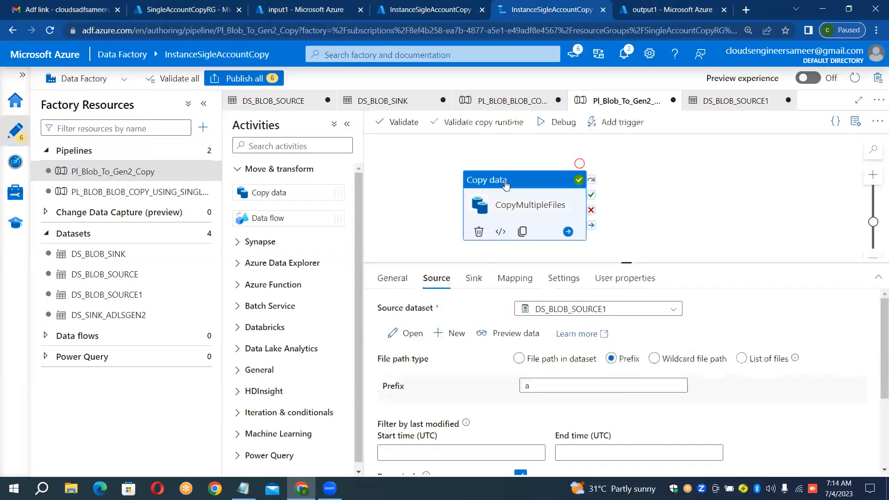
pyautogui.click(545, 386)
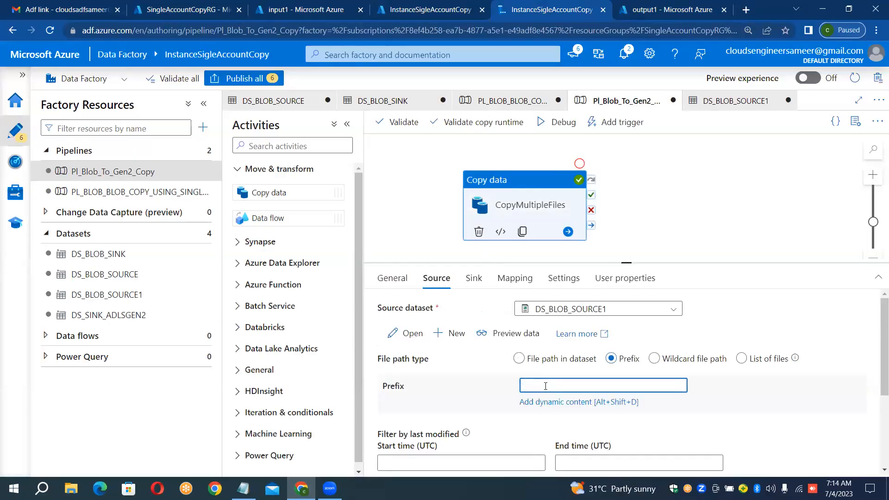
pyautogui.write('M')
pyautogui.click(558, 125)
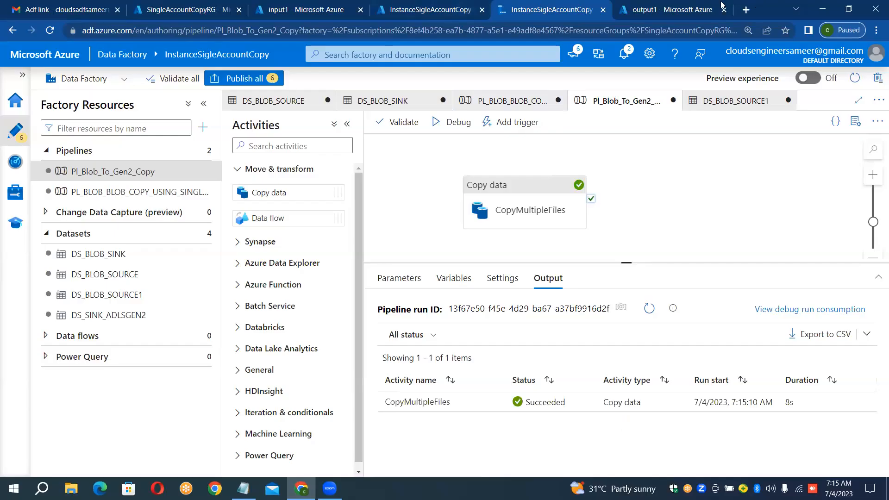
# Step: Refresh the output1 container to check which files were copied, and compare with the input1 container
pyautogui.click(681, 9)
pyautogui.click(279, 120)
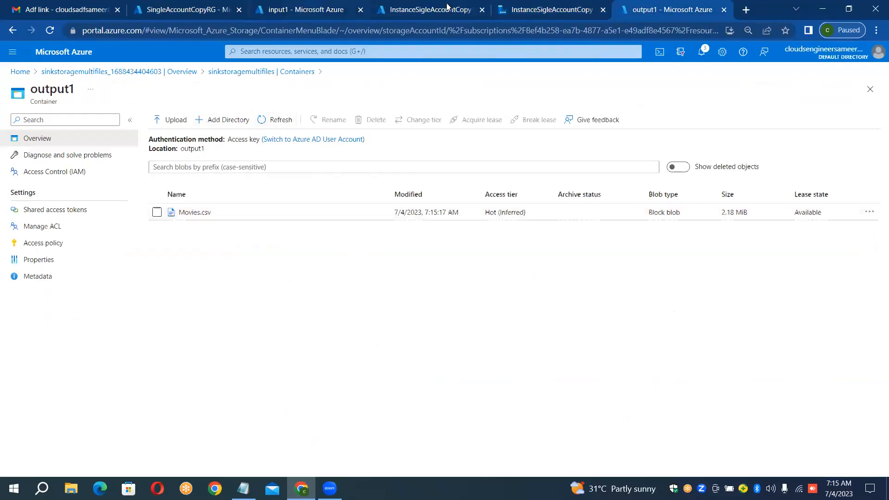
pyautogui.click(305, 10)
# Step: Set the CopyMultipleFiles source file path type to List of files, with input1/planes.csv as the path to the file list
pyautogui.click(521, 9)
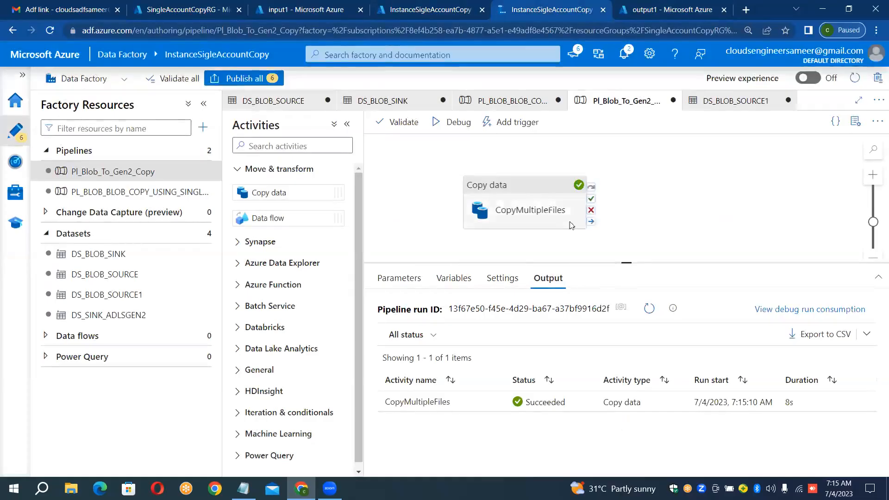
pyautogui.click(533, 197)
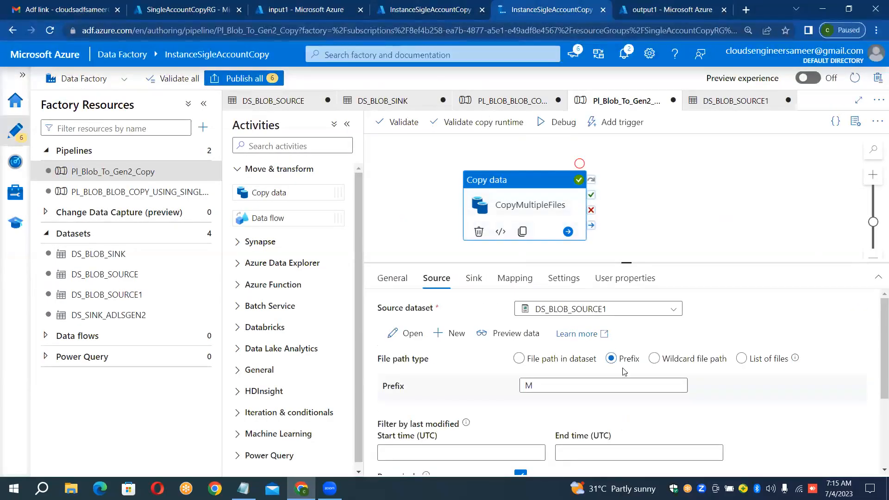
pyautogui.click(741, 358)
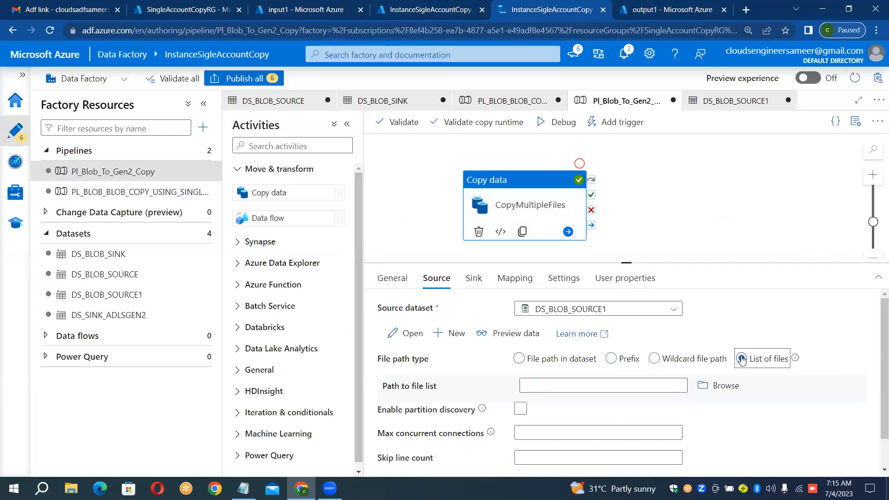
pyautogui.click(713, 385)
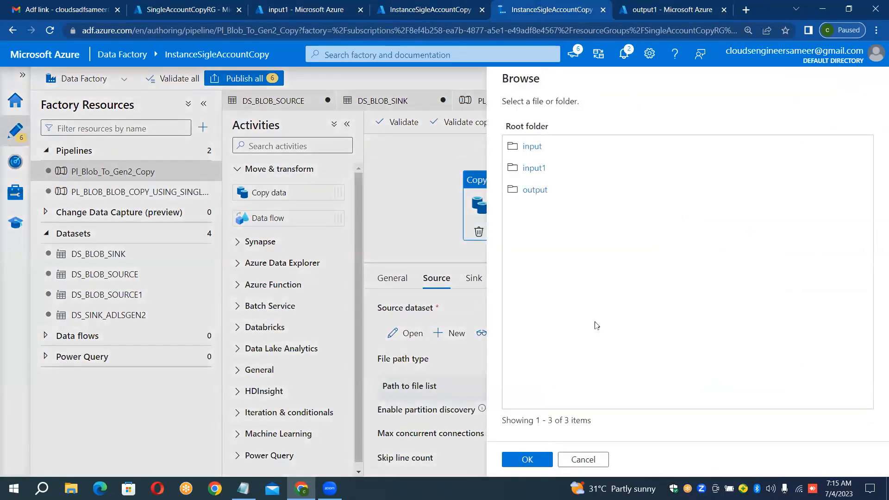
pyautogui.click(533, 168)
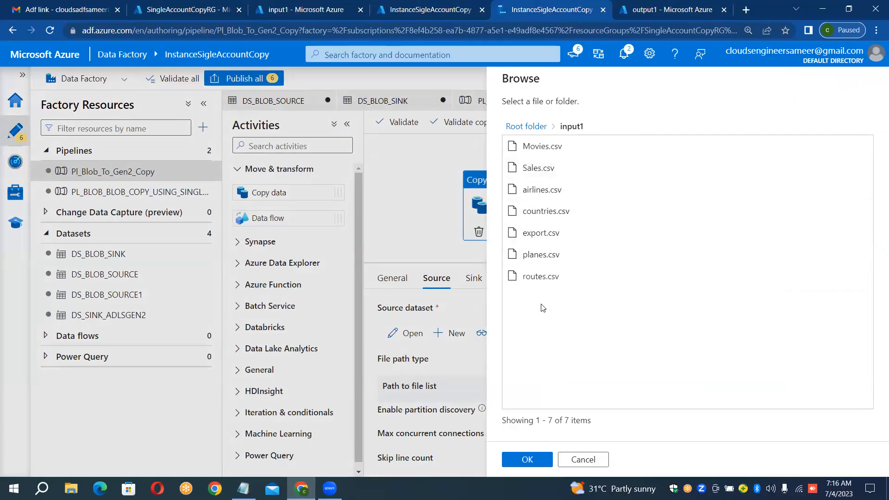
pyautogui.click(540, 256)
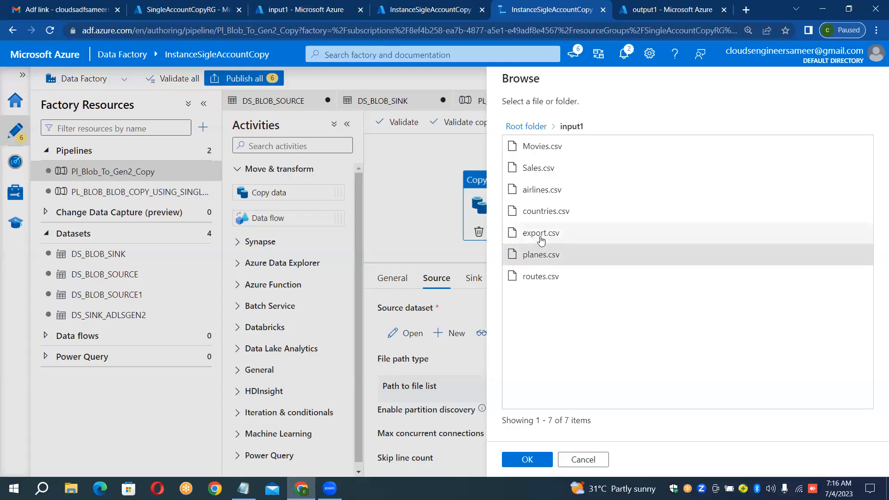
pyautogui.click(540, 235)
pyautogui.doubleClick(540, 256)
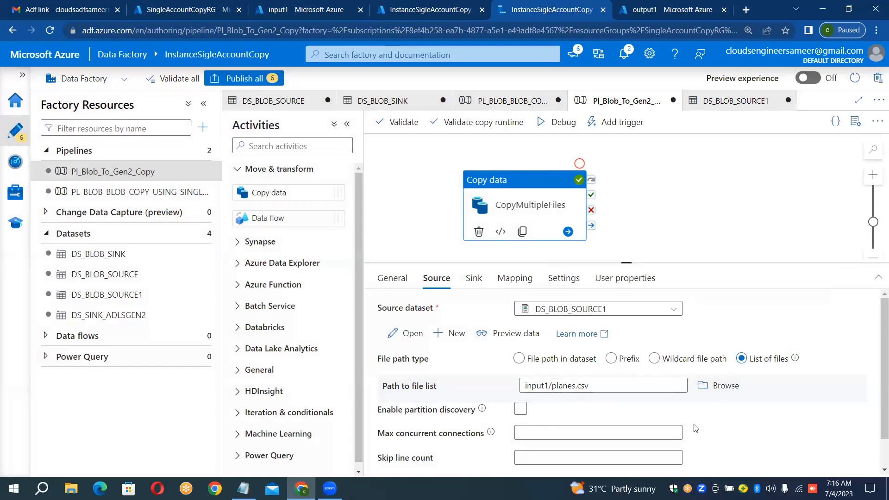
# Step: Go through the Prefix and File path in dataset options of the CopyMultipleFiles source, and set its file path type to Wildcard file path
pyautogui.click(612, 359)
pyautogui.click(520, 358)
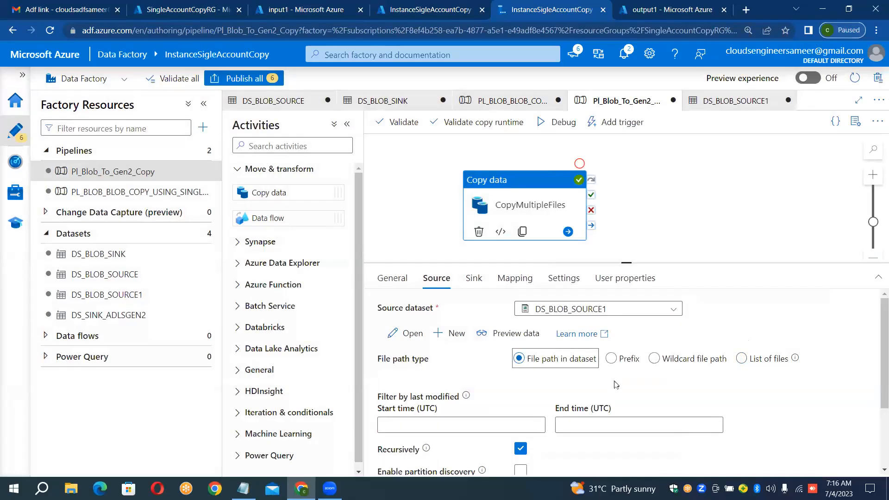
pyautogui.click(611, 361)
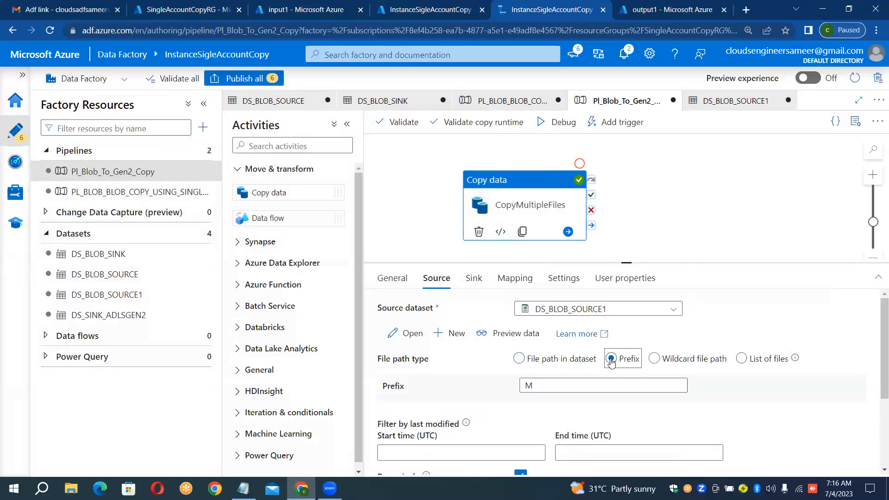
pyautogui.click(654, 360)
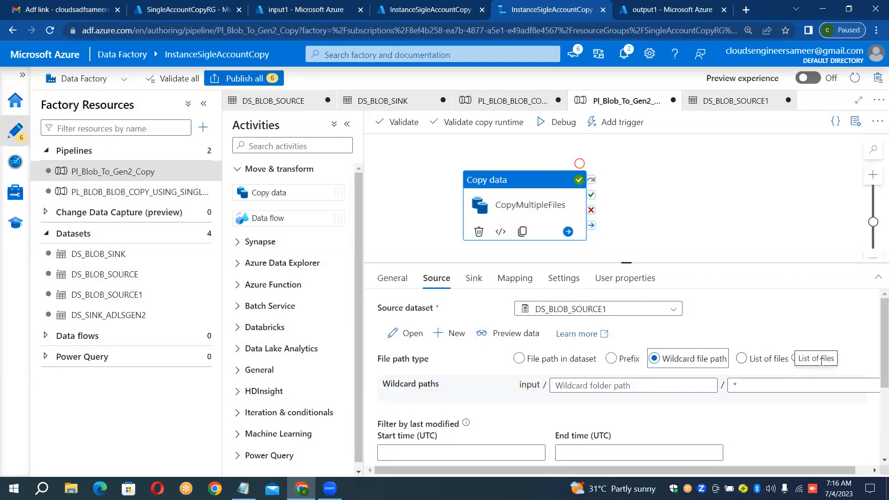
pyautogui.click(795, 360)
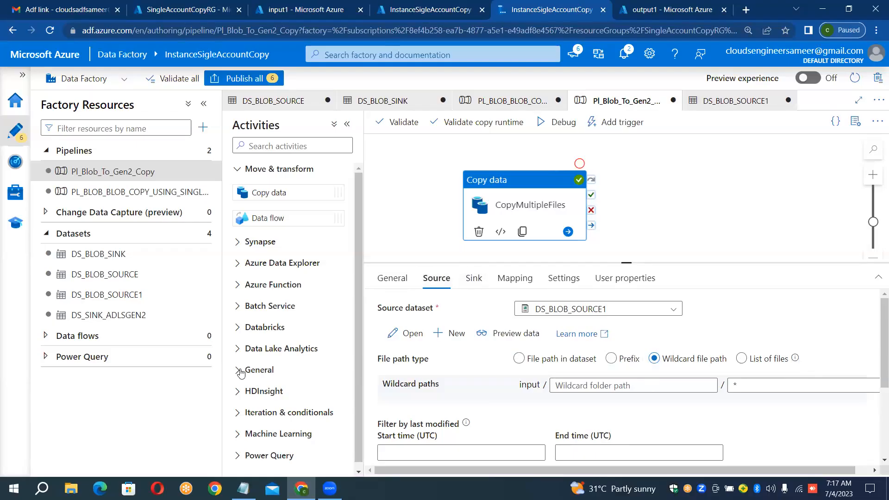
# Step: Switch to the Notepad notes and review the Case Study 4 specifications for copying from Azure Blob Storage to Adls Gen2
pyautogui.click(254, 468)
pyautogui.click(296, 454)
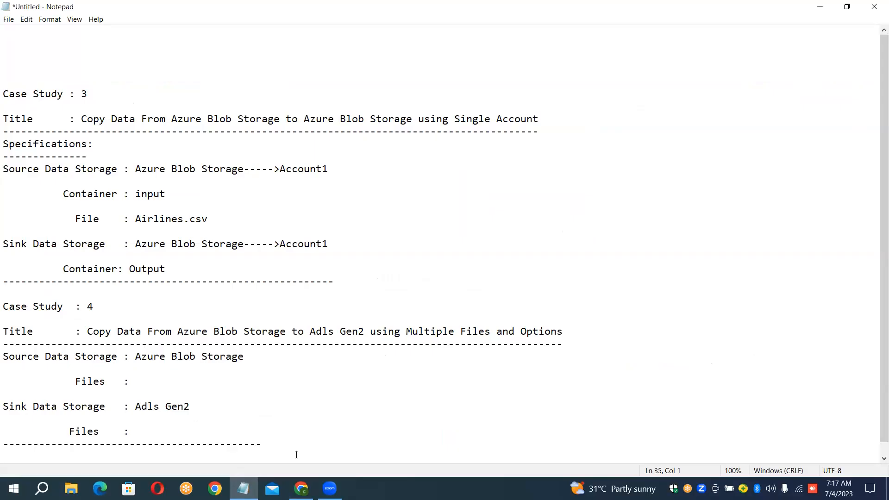
pyautogui.click(170, 9)
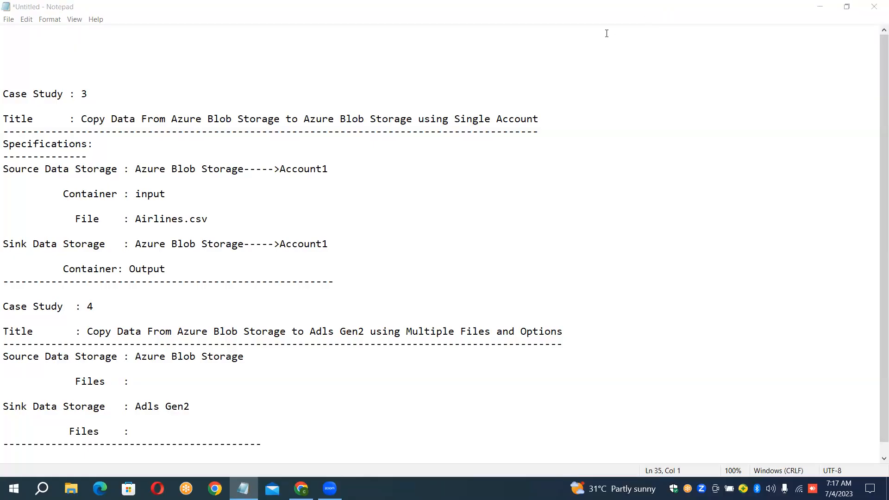
pyautogui.click(582, 60)
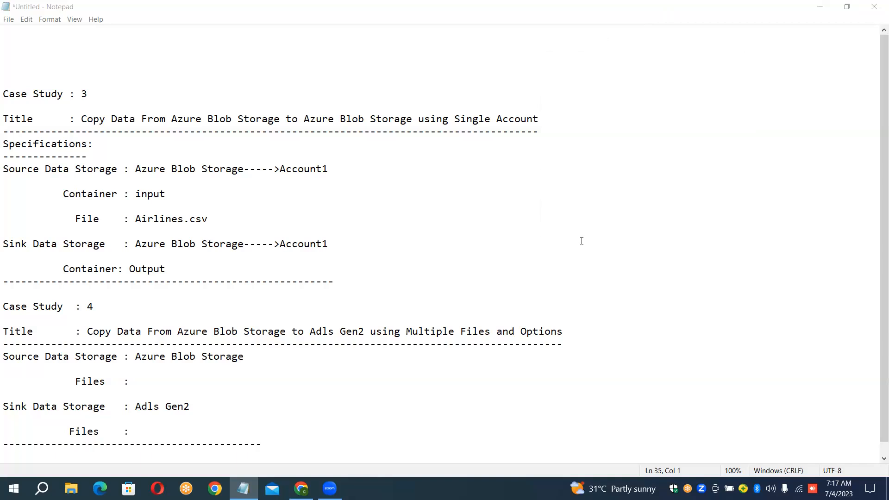